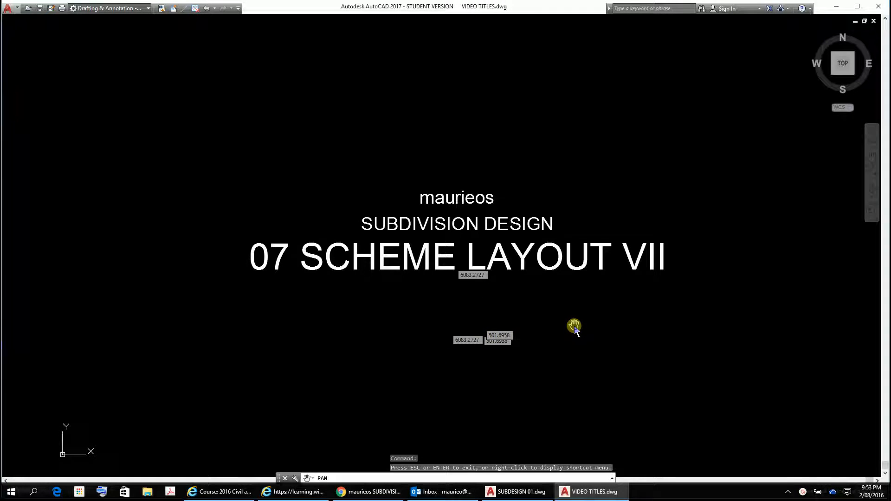
# Switch to the SUBDESIGN 01.dwg drawing and turn off Clean Screen to restore the full interface
pyautogui.click(522, 492)
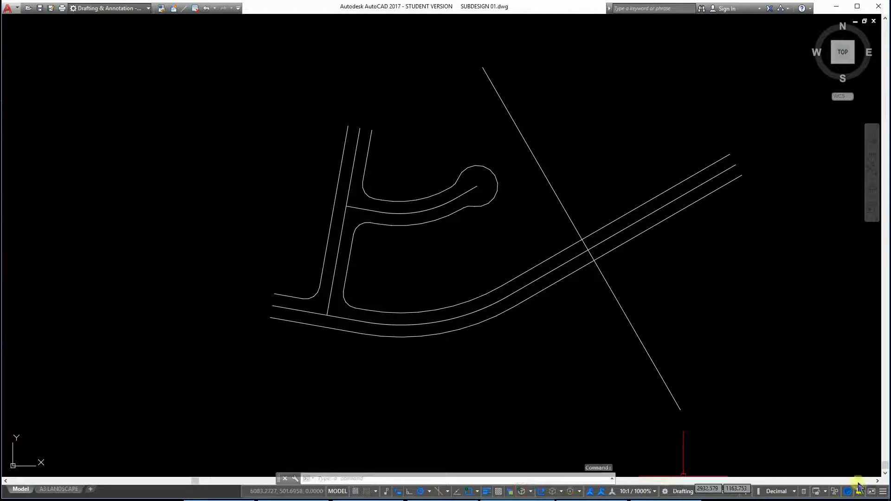
pyautogui.click(870, 492)
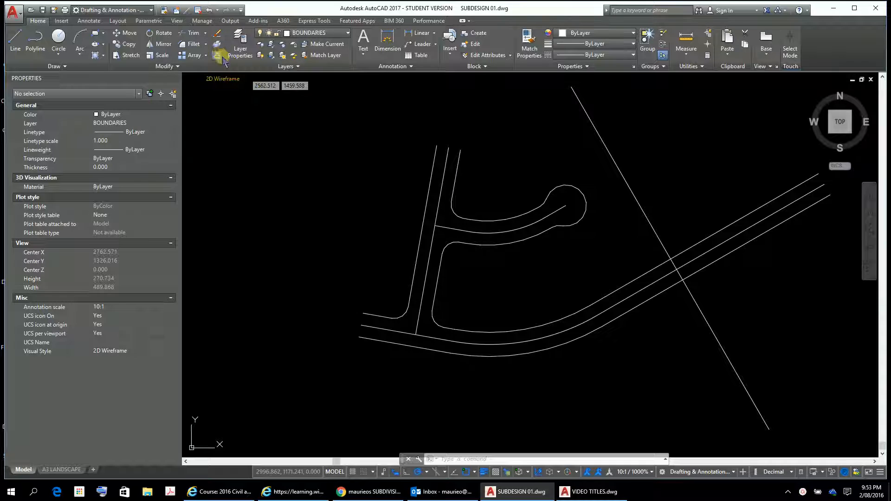
# Turn on the ROAD GEOMETRY and CURVED BOUNDARIES layers, keeping BOUNDARIES as the current layer
pyautogui.click(348, 33)
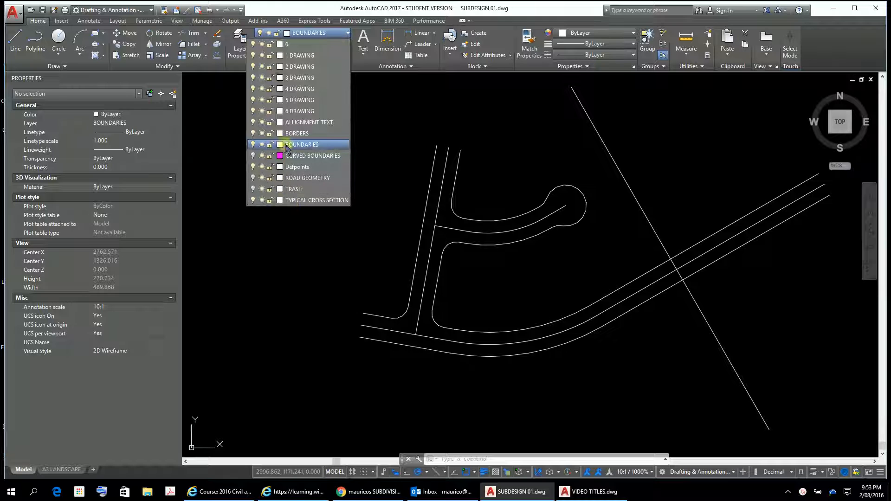
pyautogui.click(253, 178)
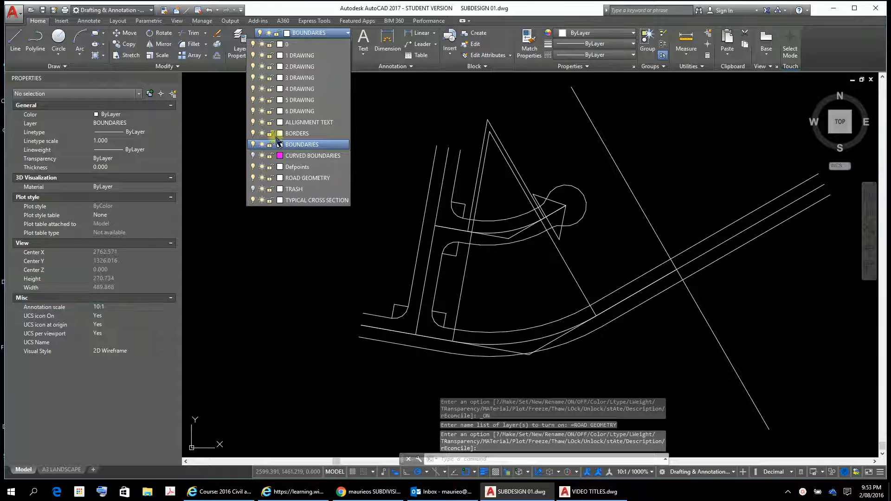
pyautogui.click(254, 157)
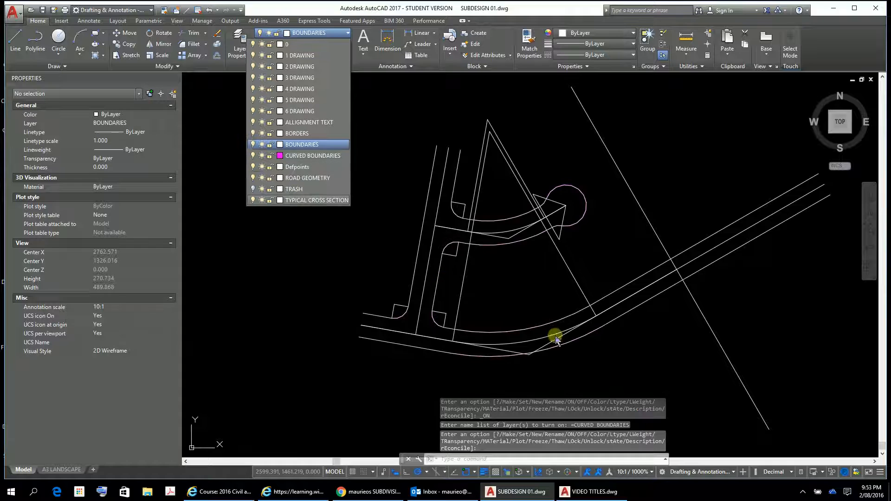
pyautogui.scroll(4, 573, 344)
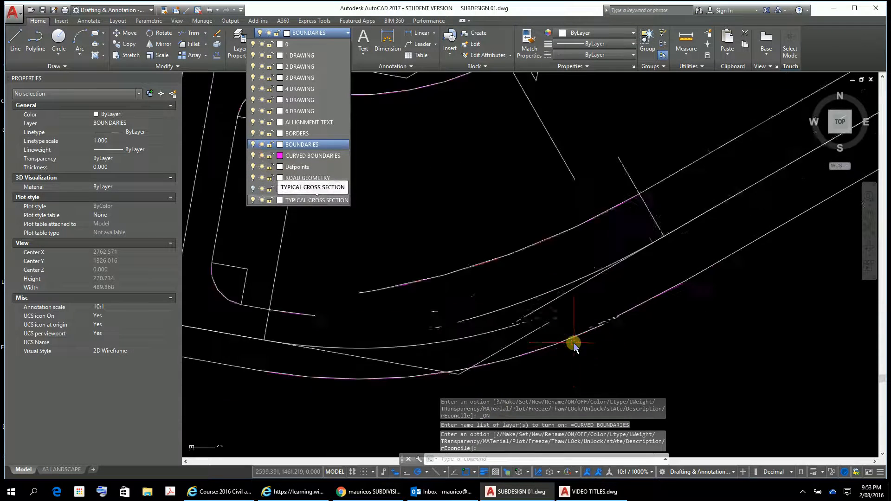
pyautogui.click(574, 344)
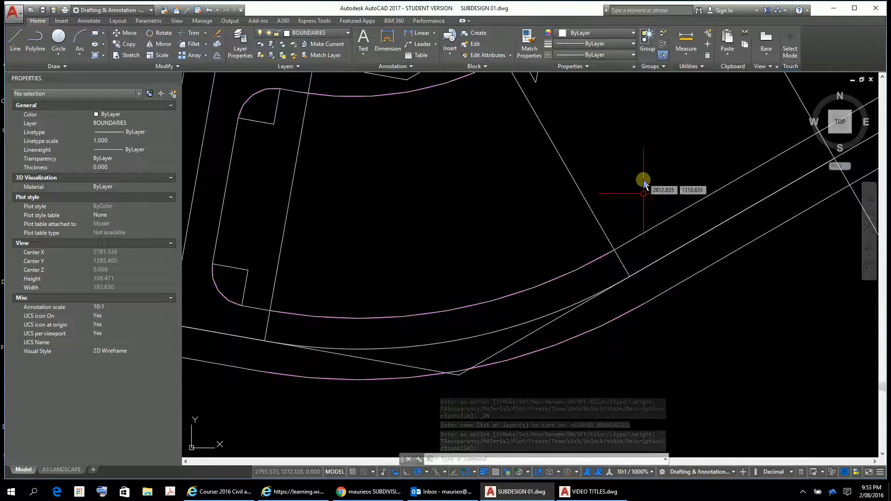
# Offset the straight southern boundary of the road's eastern leg by 30 towards the south-east
pyautogui.scroll(-2, 636, 251)
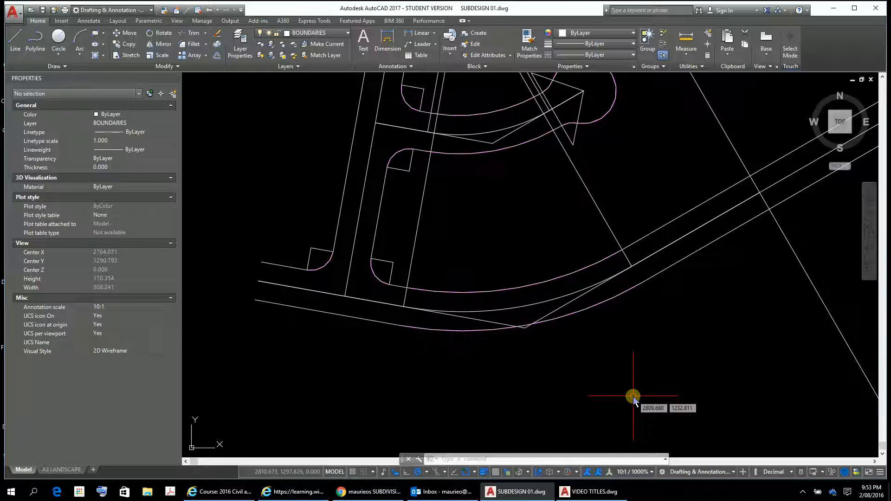
pyautogui.write('O')
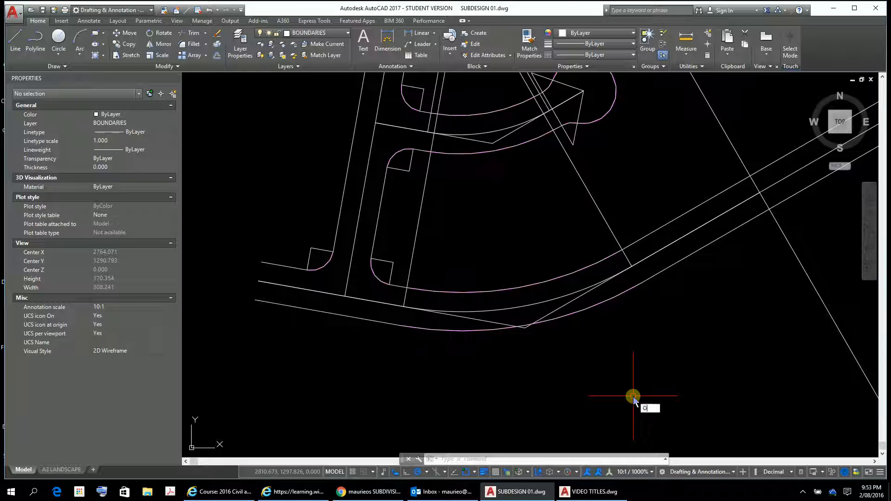
pyautogui.press('Return')
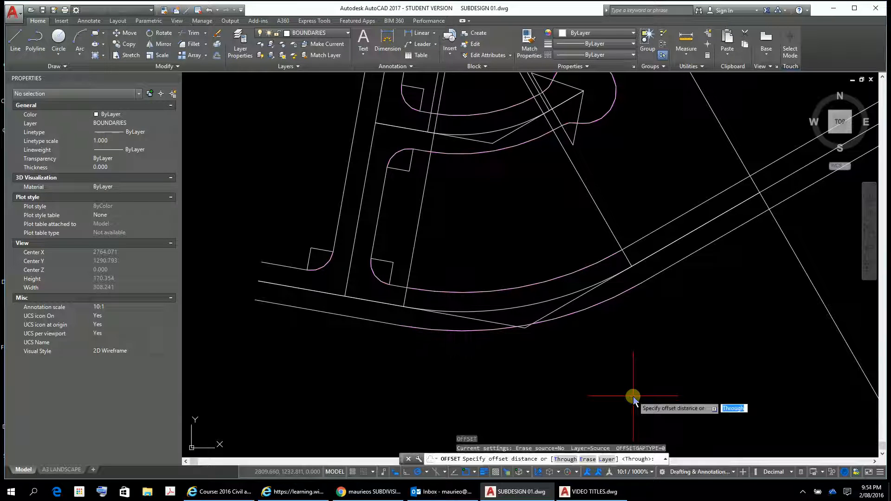
pyautogui.write('30')
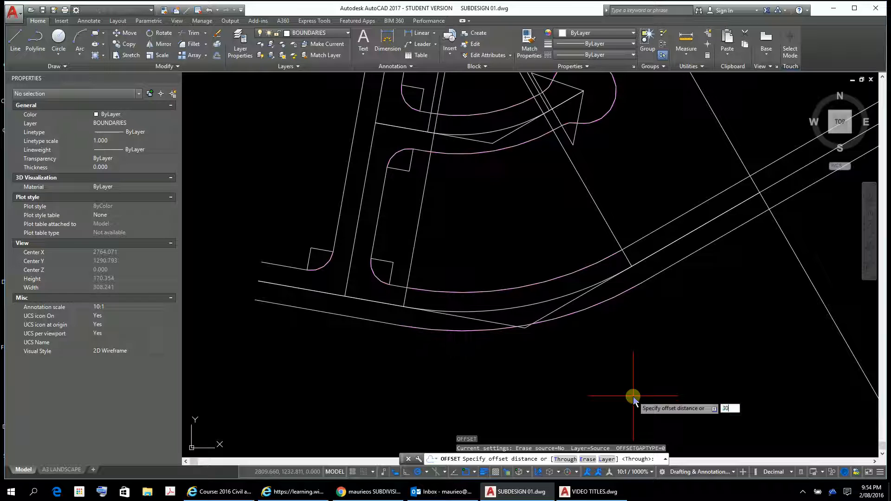
pyautogui.press('Return')
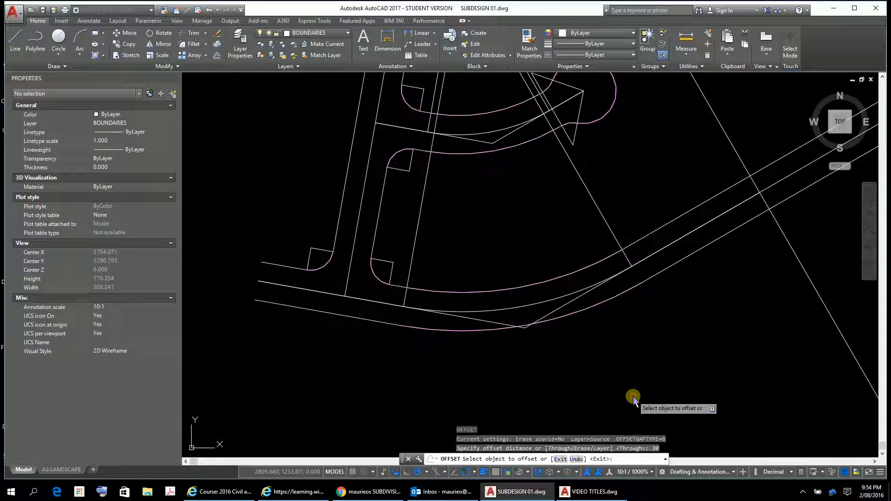
pyautogui.click(720, 238)
pyautogui.click(732, 284)
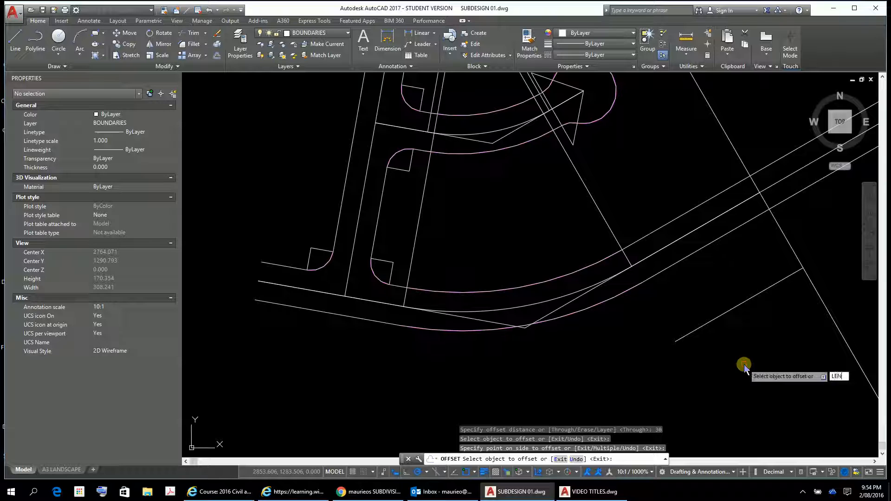
pyautogui.press('Return')
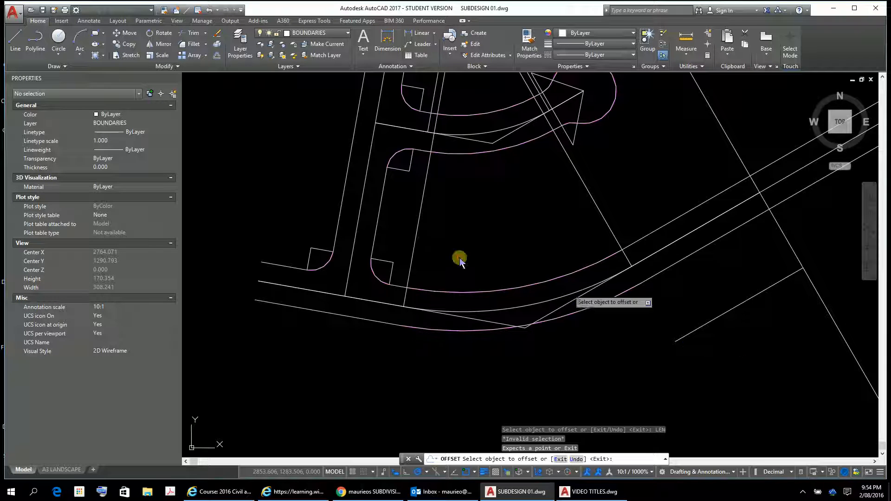
pyautogui.press('Escape')
pyautogui.press('Escape')
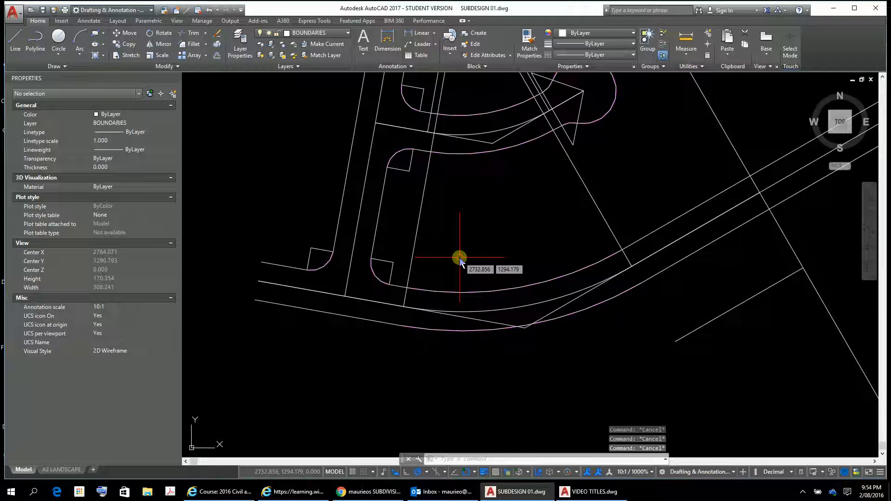
# Lengthen the new south-eastern offset line dynamically at its south-west end, extending it well past the start of the road curve
pyautogui.write('LEN')
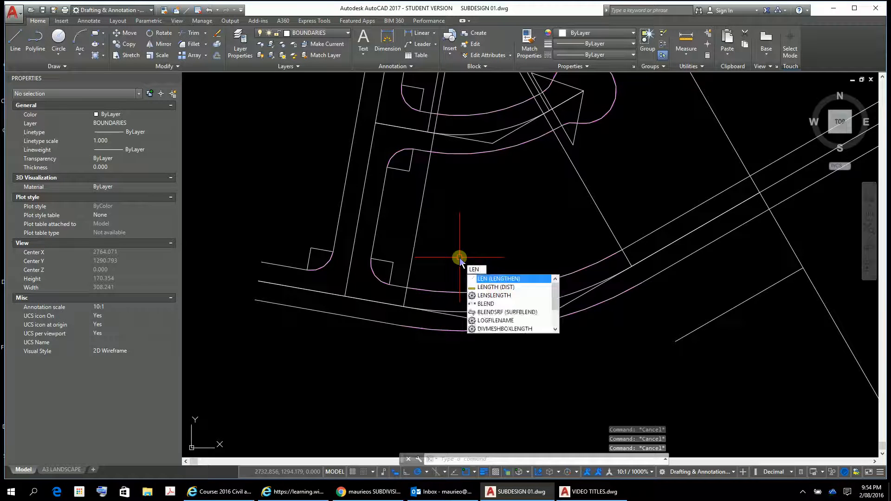
pyautogui.press('Return')
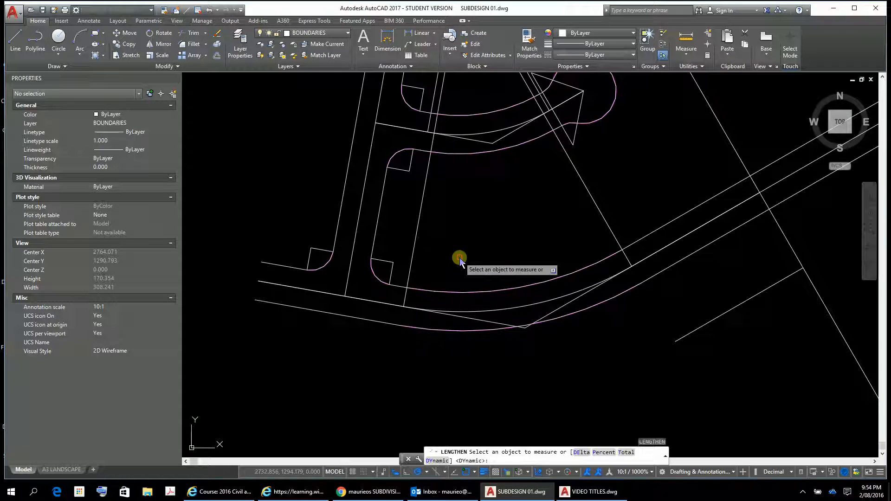
pyautogui.click(434, 461)
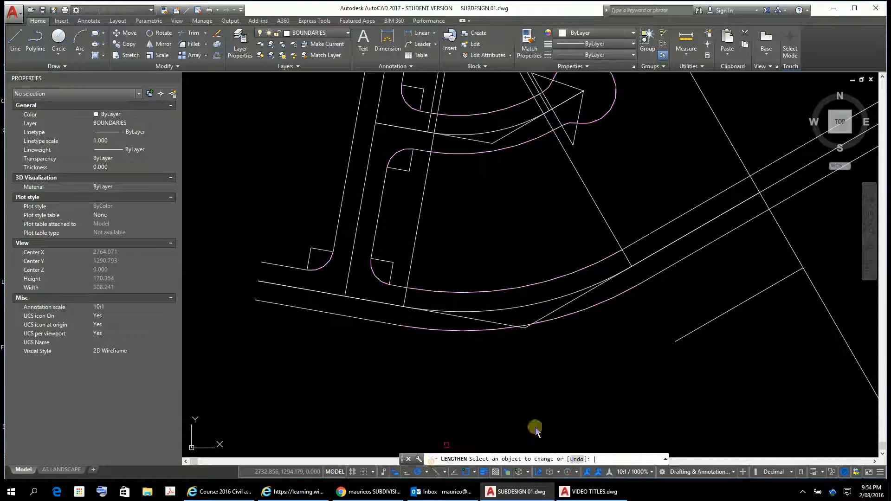
pyautogui.click(681, 342)
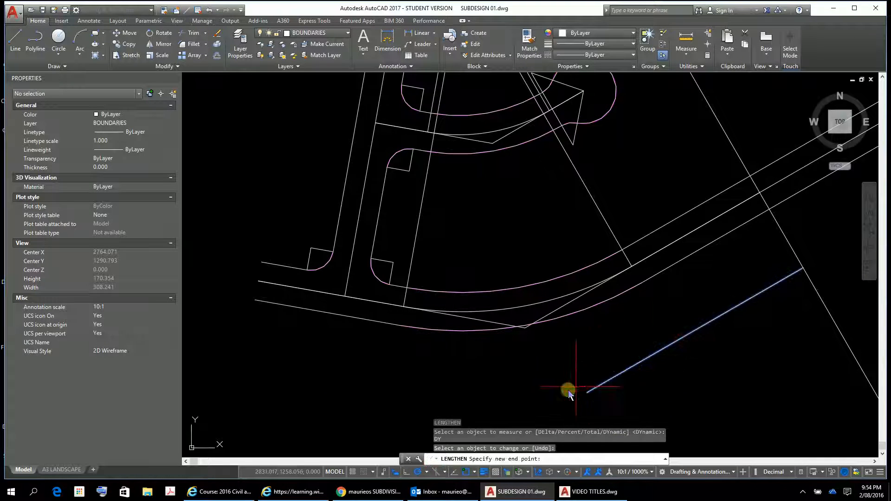
pyautogui.click(541, 397)
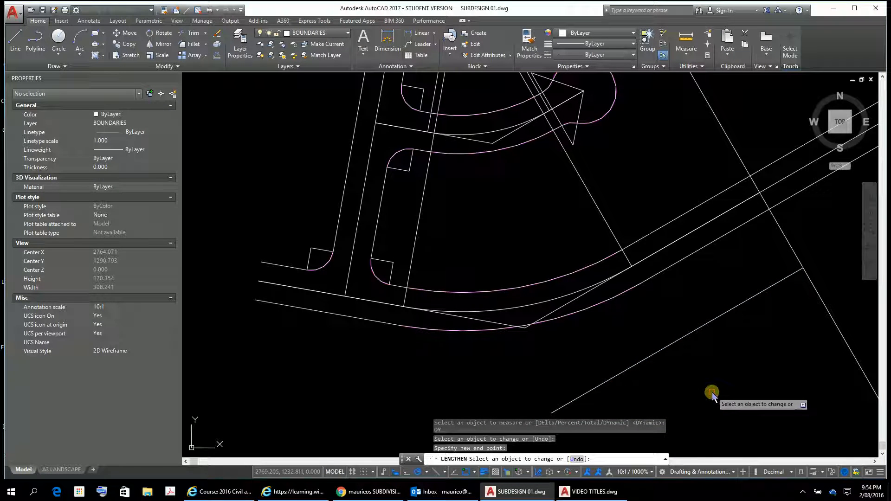
pyautogui.press('Escape')
pyautogui.press('Escape')
pyautogui.press('Escape')
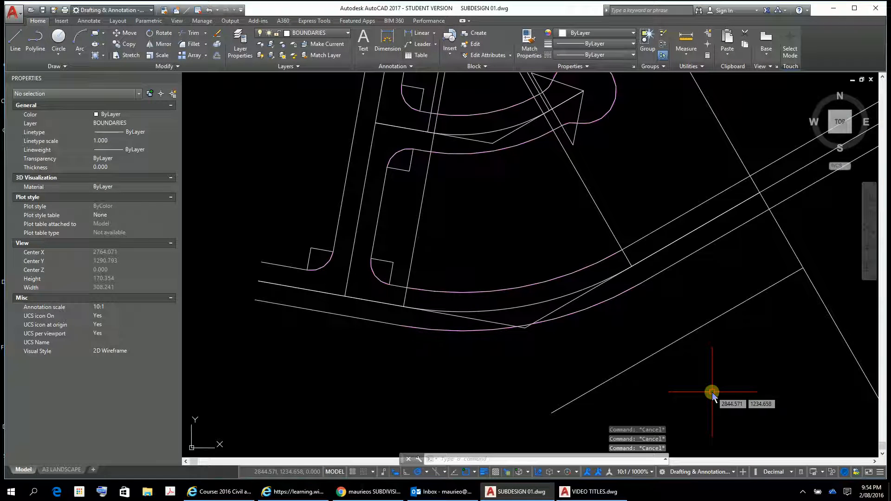
# Offset the straight southern boundary of the road's western leg by 30 towards the south
pyautogui.write('o')
pyautogui.press('Return')
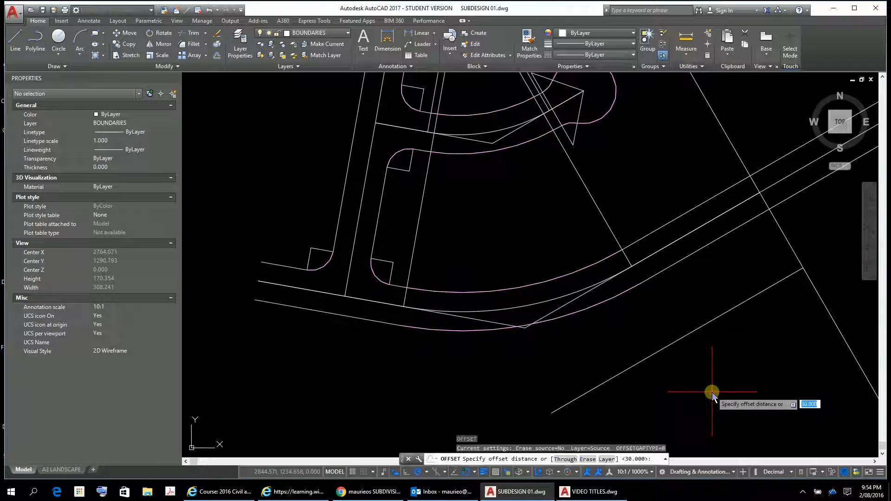
pyautogui.press('Return')
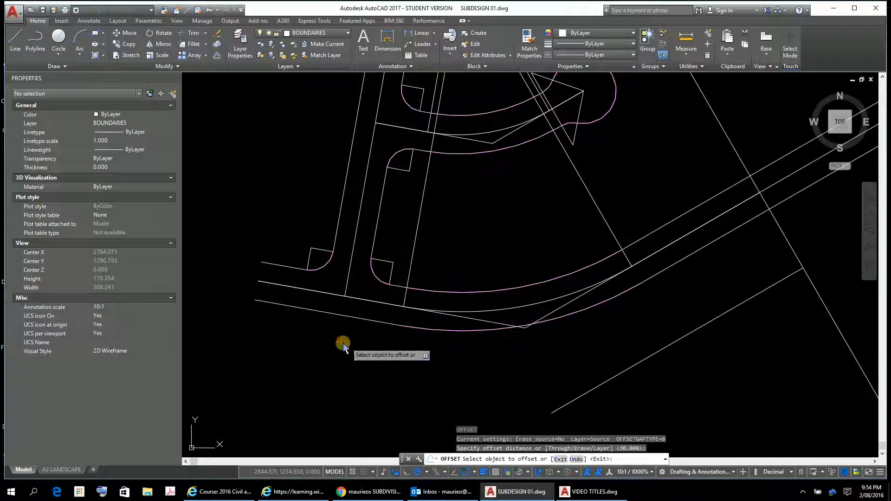
pyautogui.click(325, 314)
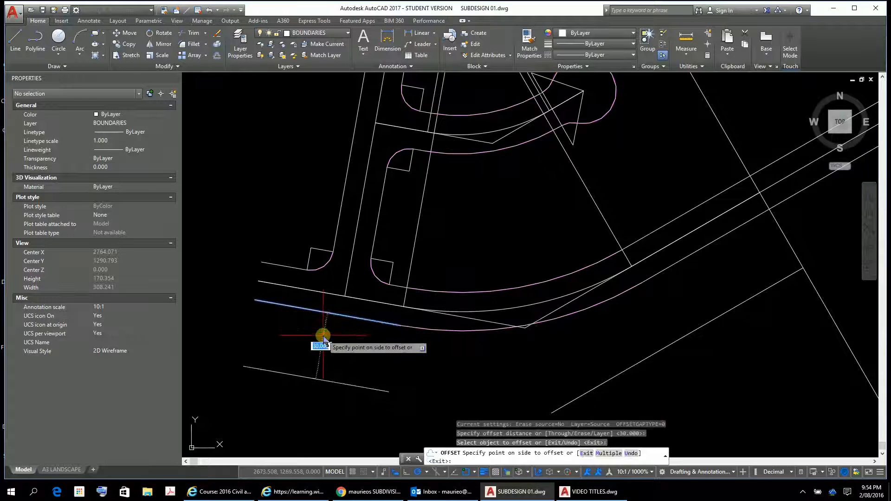
pyautogui.click(322, 335)
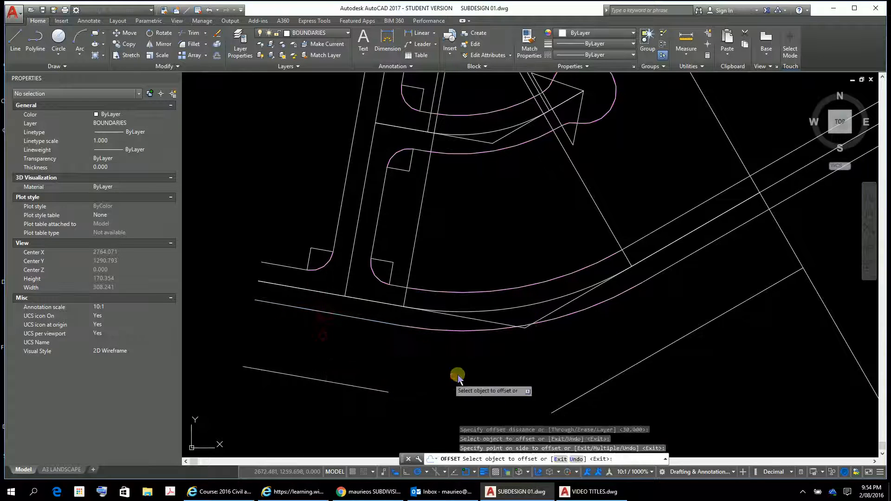
pyautogui.rightClick(484, 370)
pyautogui.moveTo(520, 395)
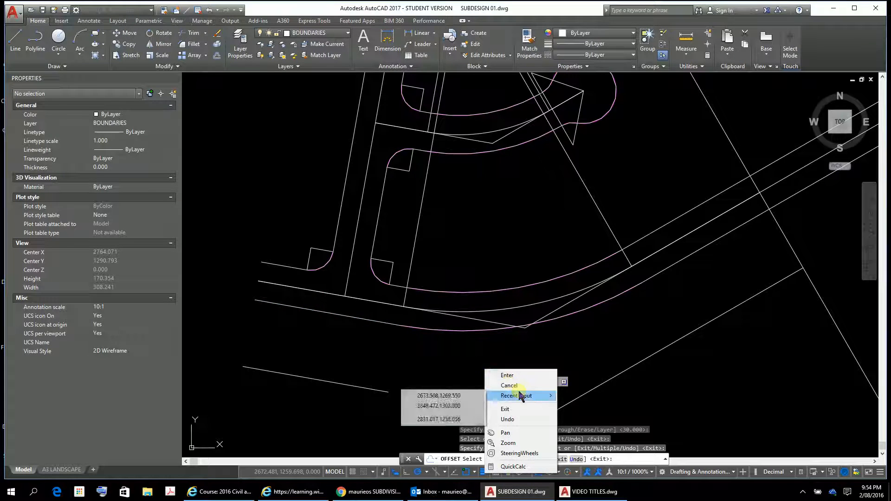
pyautogui.press('Escape')
pyautogui.press('Escape')
pyautogui.press('Escape')
pyautogui.press('Escape')
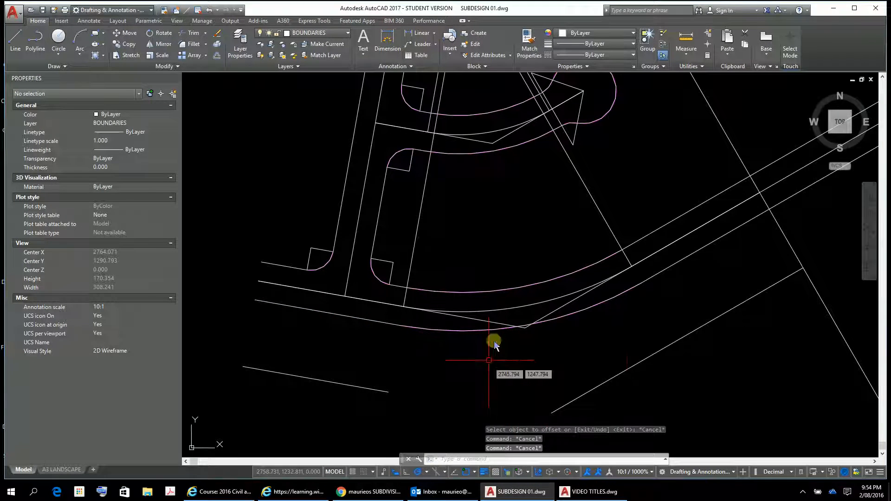
# Dynamically lengthen the western offset line eastwards and the south-eastern offset line south-westwards until the two rear boundary lines cross
pyautogui.rightClick(642, 327)
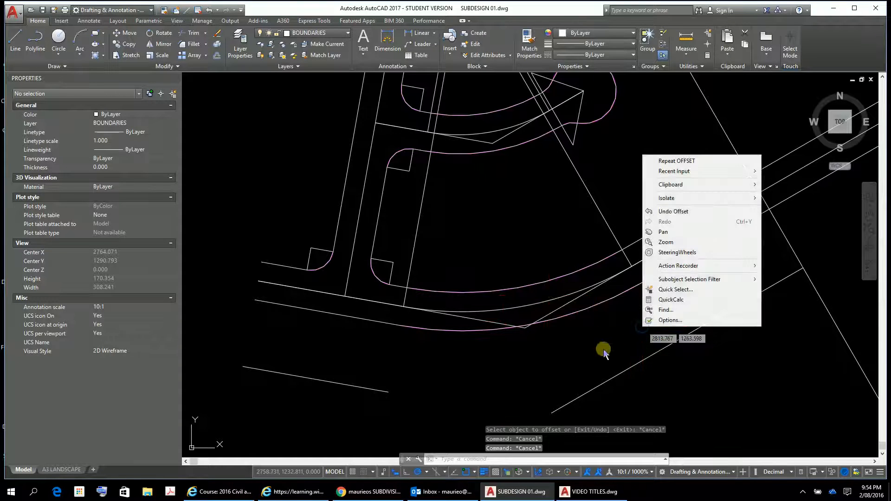
pyautogui.moveTo(678, 172)
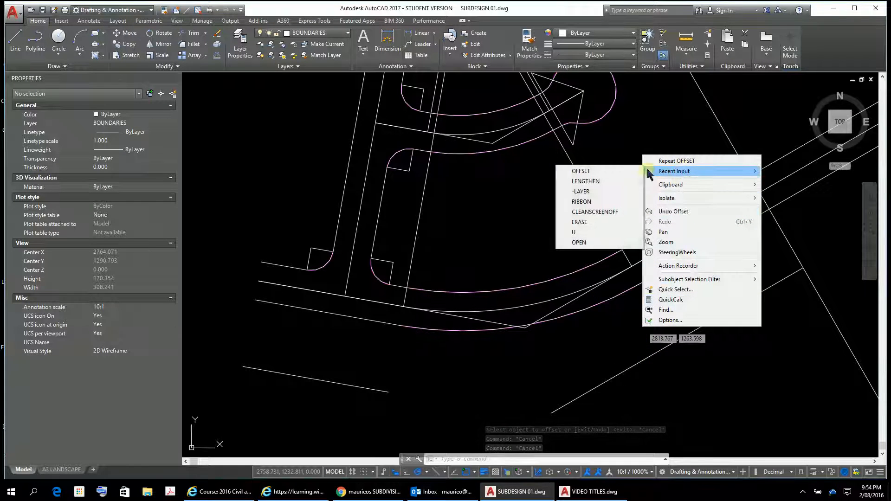
pyautogui.click(586, 181)
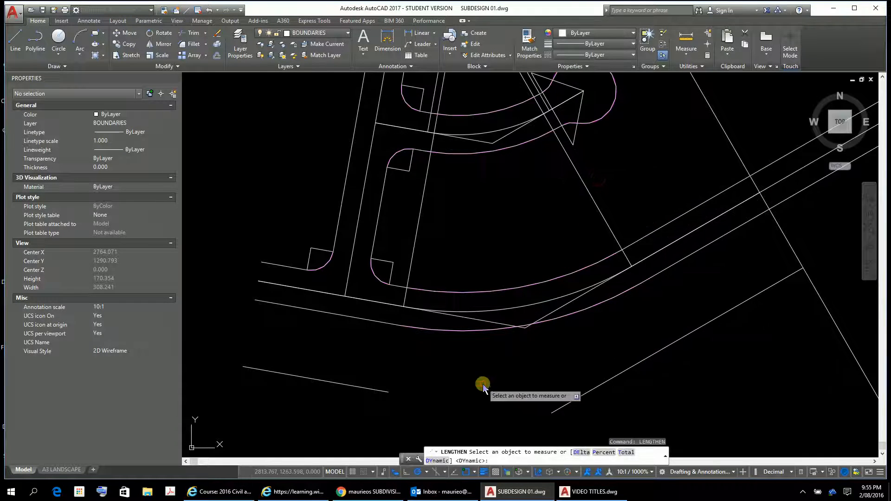
pyautogui.click(436, 461)
pyautogui.click(383, 390)
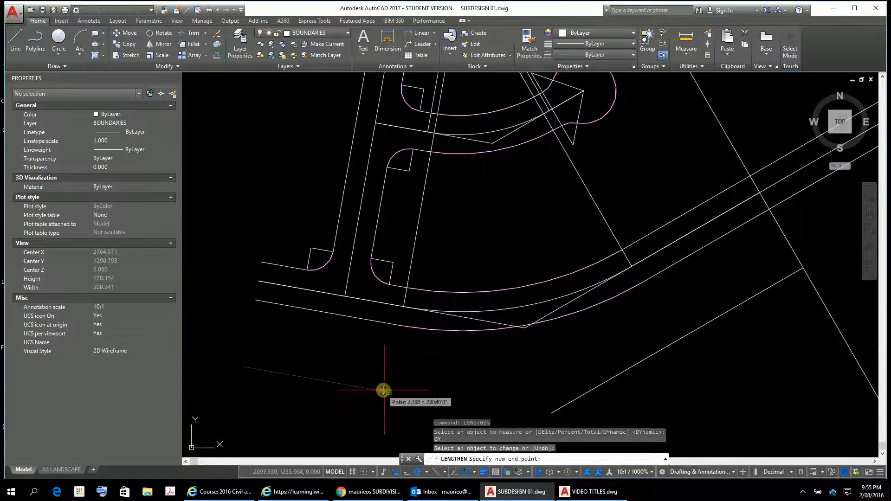
pyautogui.click(570, 415)
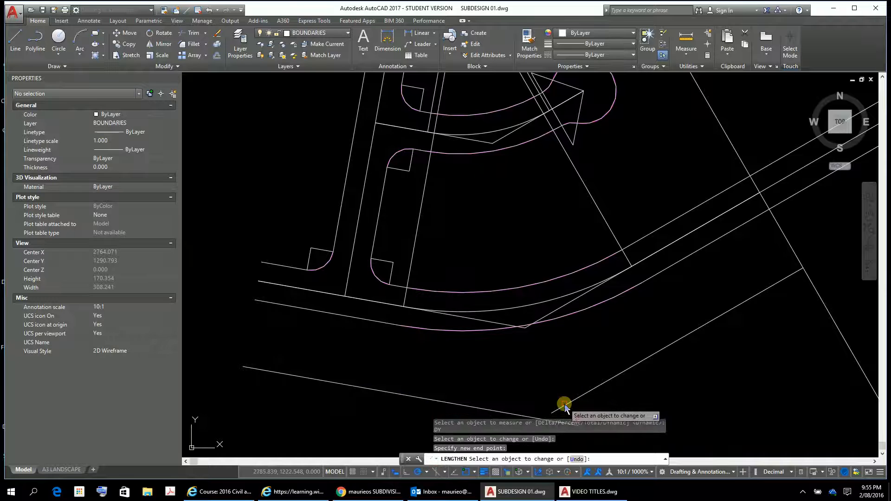
pyautogui.click(562, 407)
pyautogui.click(478, 429)
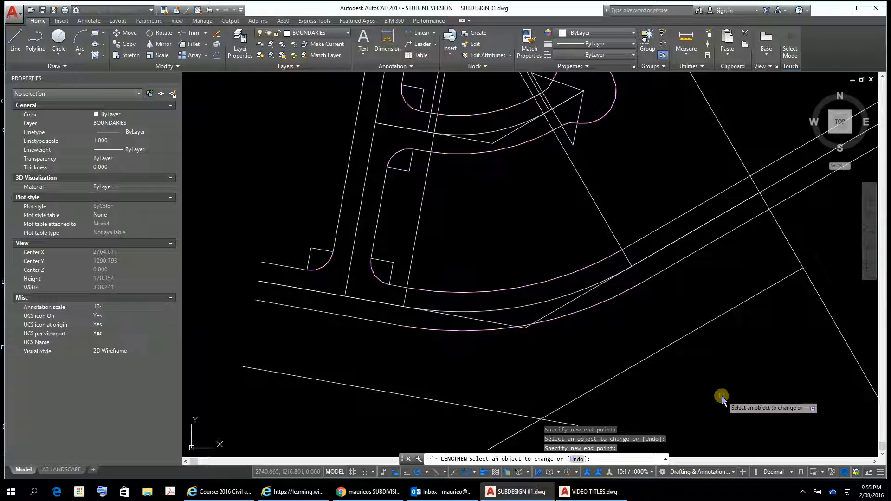
pyautogui.press('Escape')
pyautogui.press('Escape')
pyautogui.press('Escape')
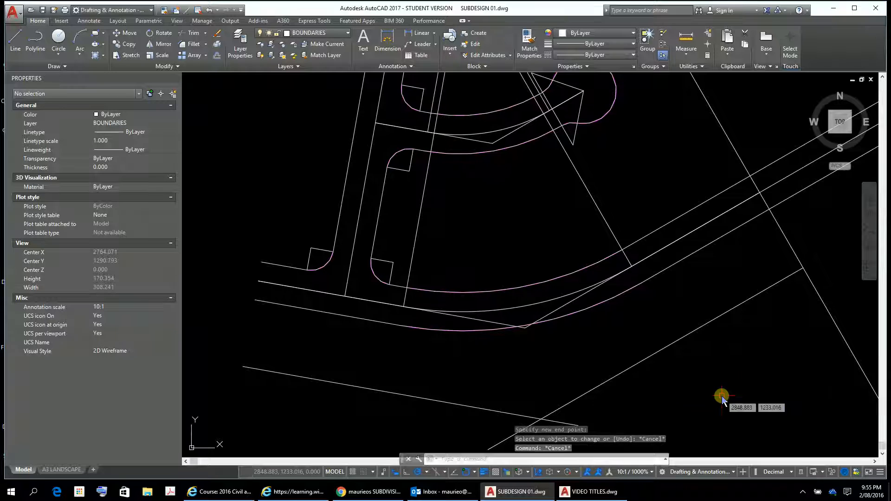
# Offset the southern boundary arc of the road curve by 30 towards the south
pyautogui.write('o')
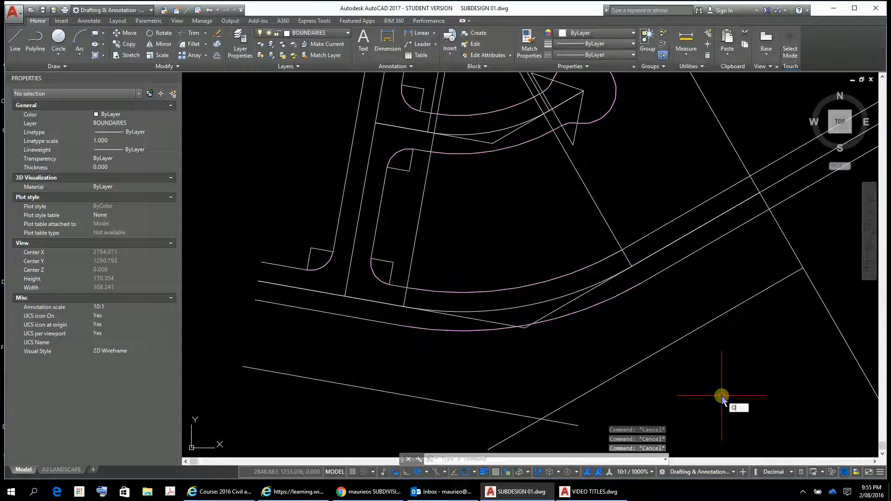
pyautogui.press('Return')
pyautogui.press('Return')
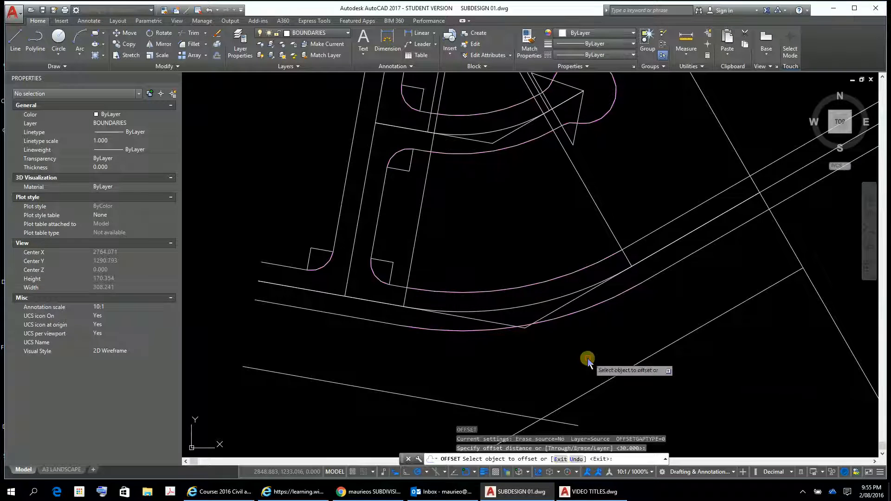
pyautogui.click(589, 310)
pyautogui.click(623, 354)
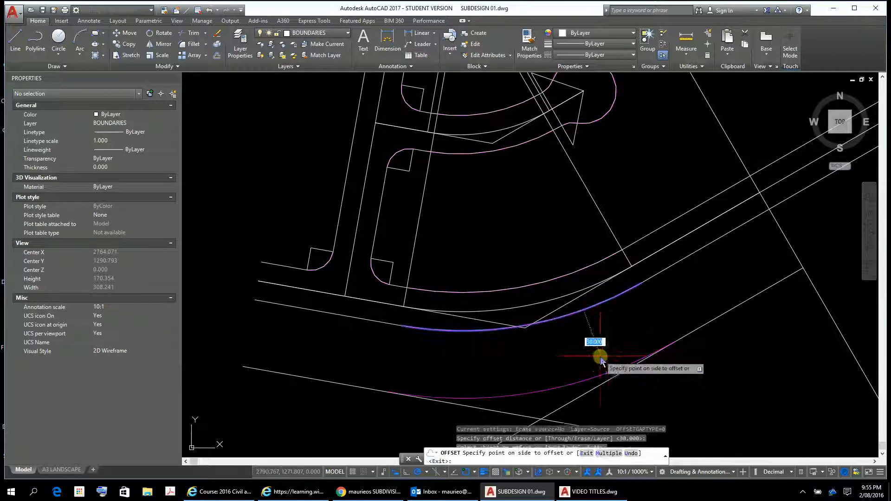
pyautogui.click(597, 366)
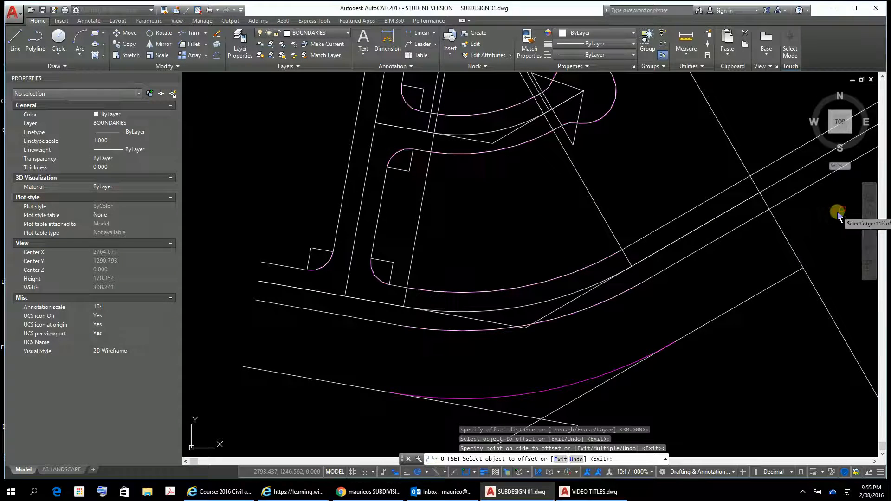
pyautogui.click(869, 214)
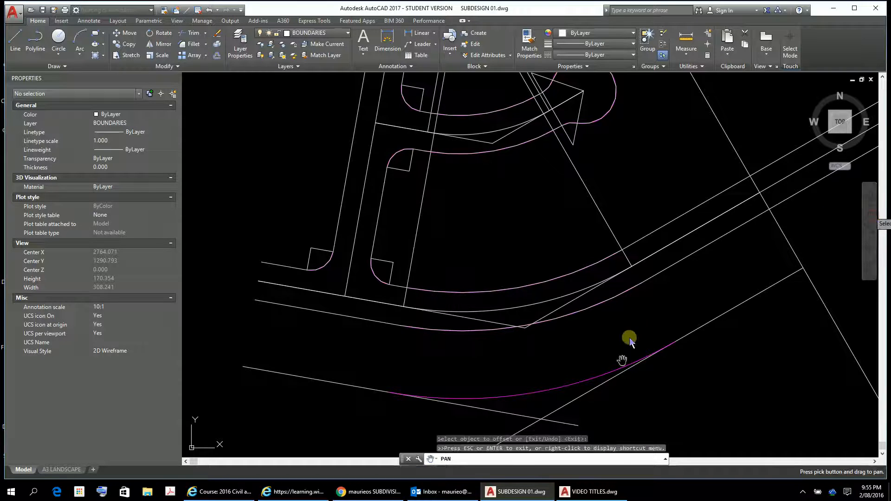
pyautogui.moveTo(609, 395); pyautogui.dragTo(618, 314)
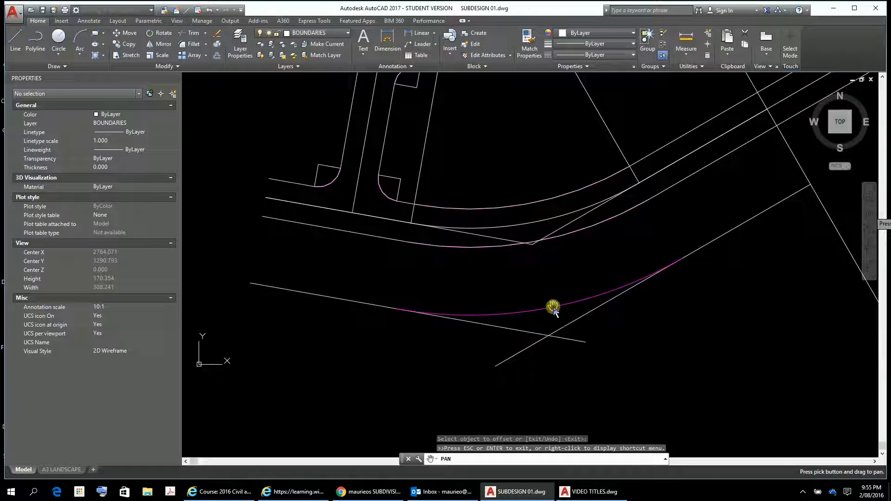
pyautogui.scroll(-4, 561, 309)
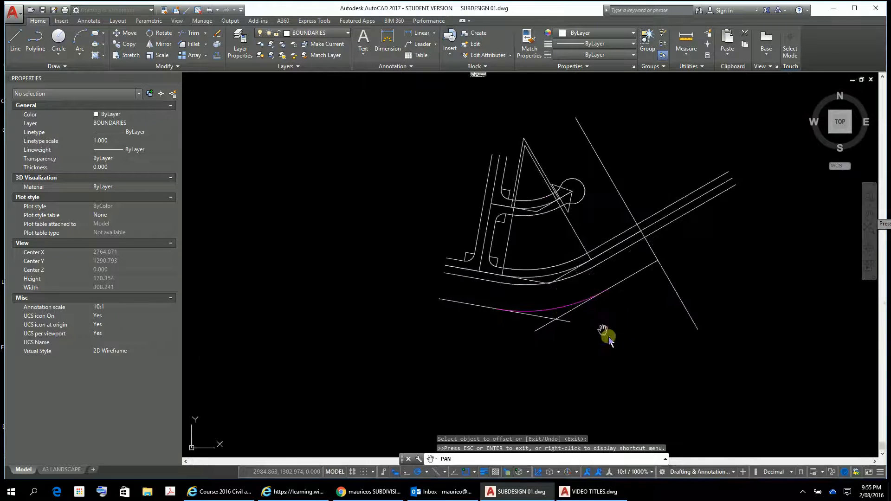
pyautogui.press('Escape')
pyautogui.press('Escape')
pyautogui.press('Escape')
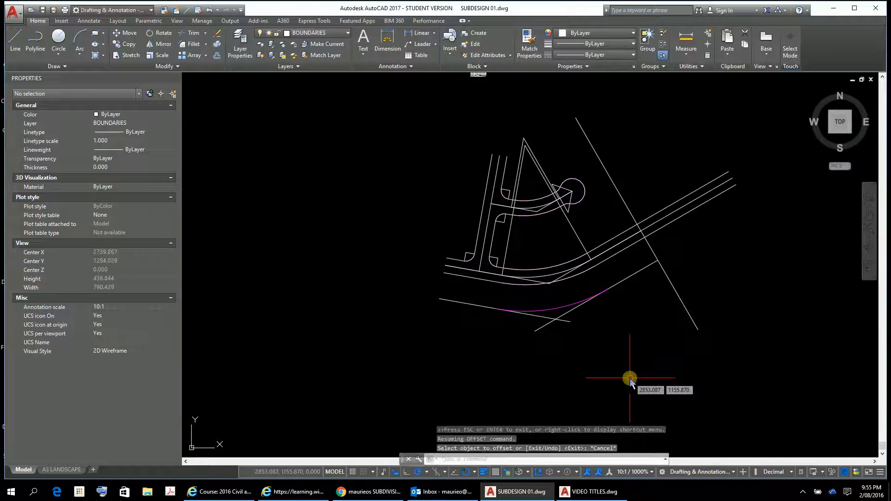
# Draw a radial line from the lower apex of the construction lines north of the road to the crossing of the two rear boundary lines
pyautogui.write('L')
pyautogui.press('Return')
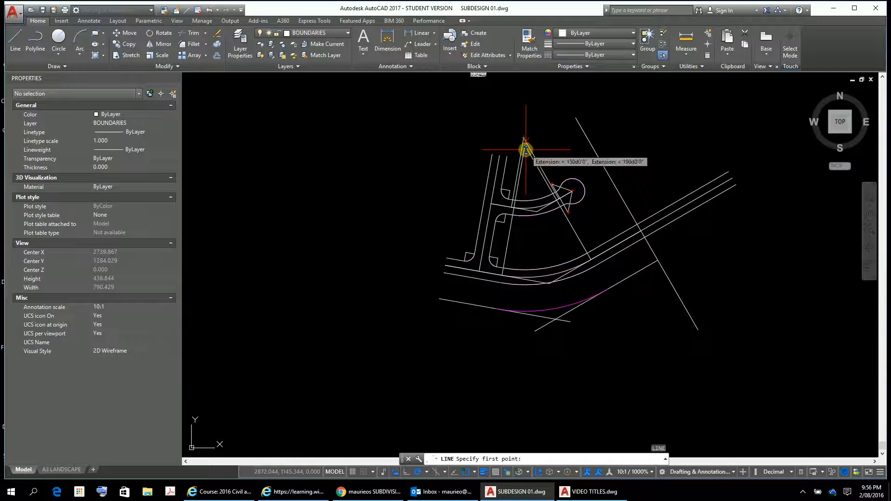
pyautogui.scroll(4, 534, 156)
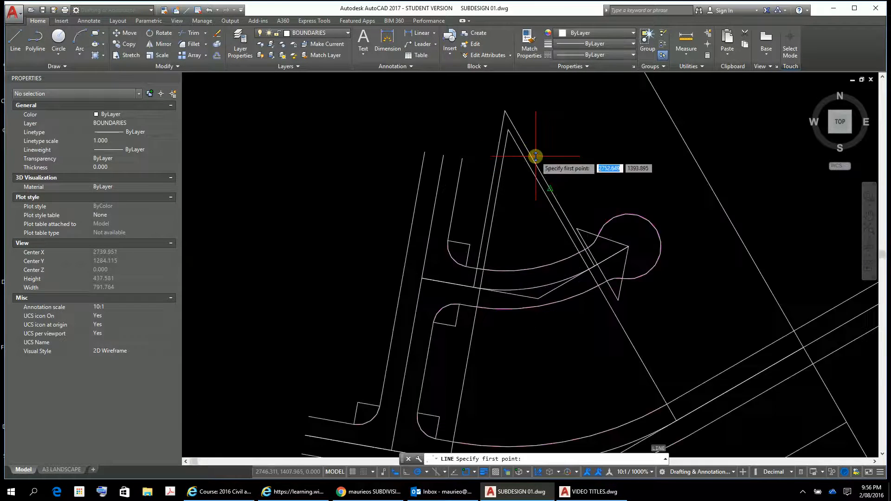
pyautogui.click(508, 130)
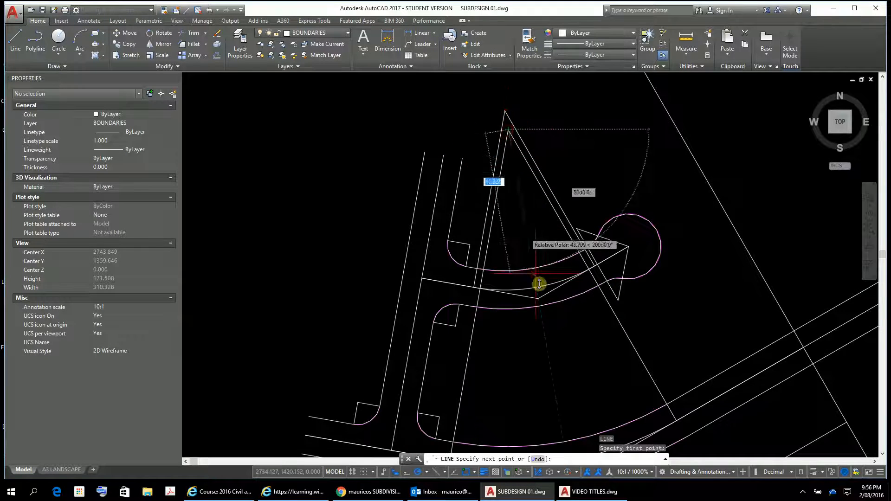
pyautogui.scroll(-2, 555, 389)
pyautogui.moveTo(538, 375); pyautogui.dragTo(504, 146, button='middle')
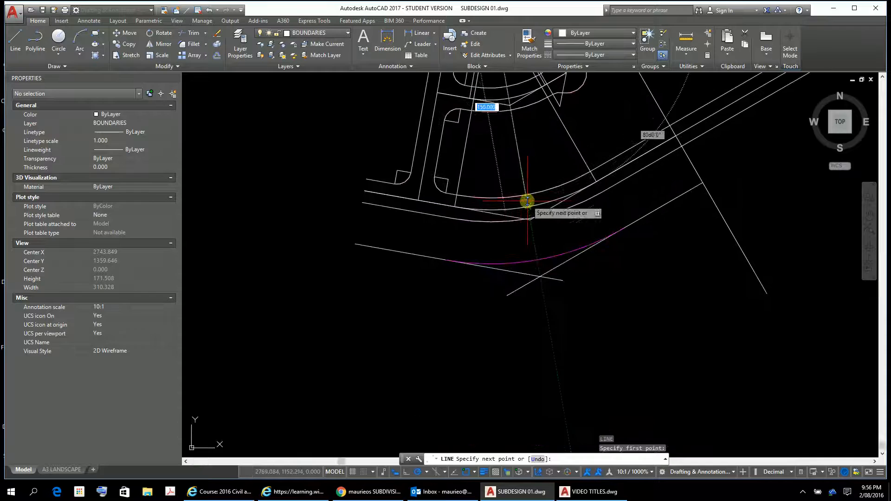
pyautogui.click(541, 277)
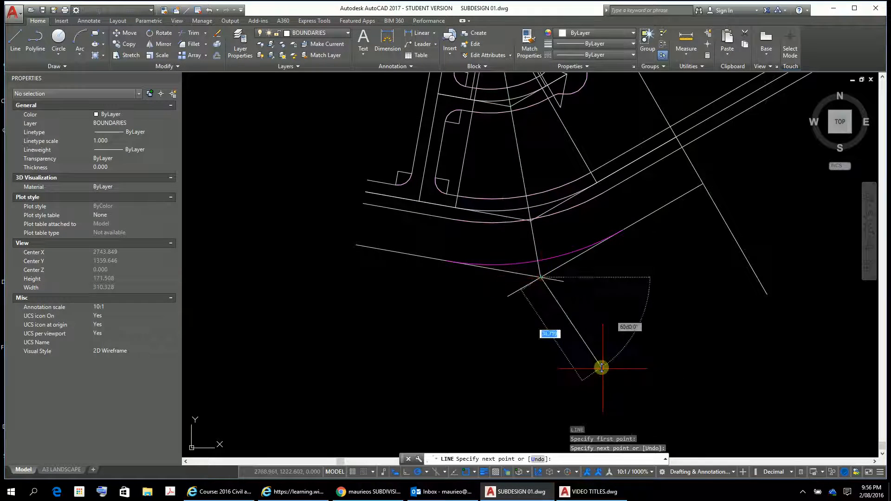
pyautogui.press('Escape')
pyautogui.press('Escape')
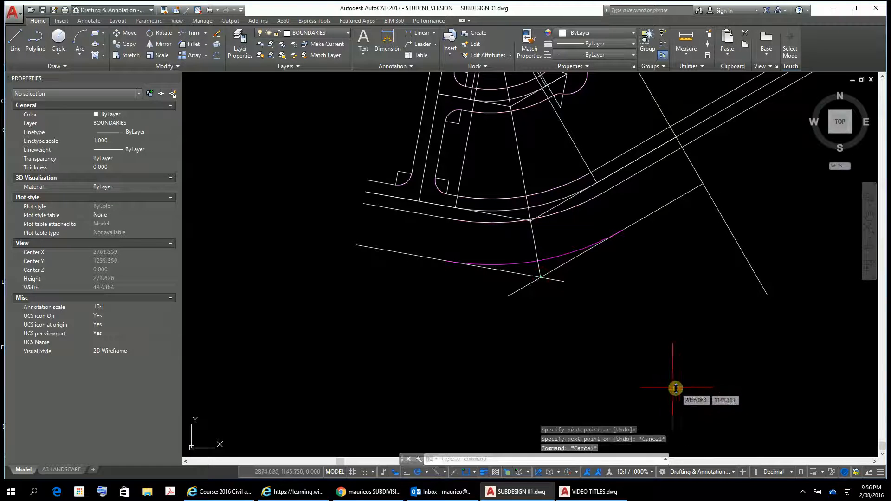
pyautogui.scroll(8, 589, 349)
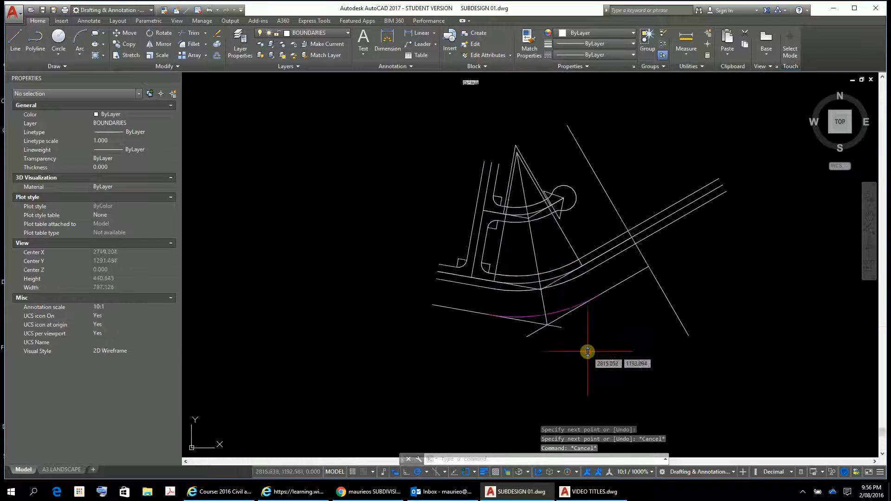
pyautogui.moveTo(587, 352); pyautogui.dragTo(698, 448, button='middle')
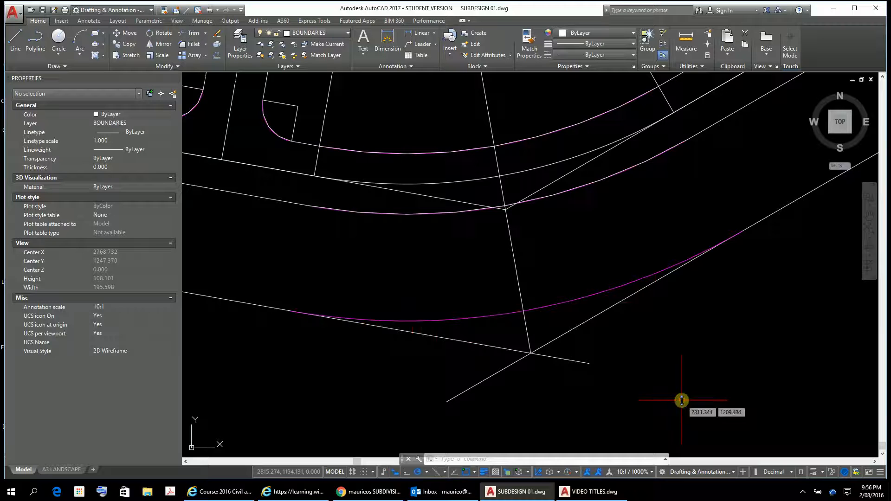
pyautogui.write('l')
pyautogui.press('Return')
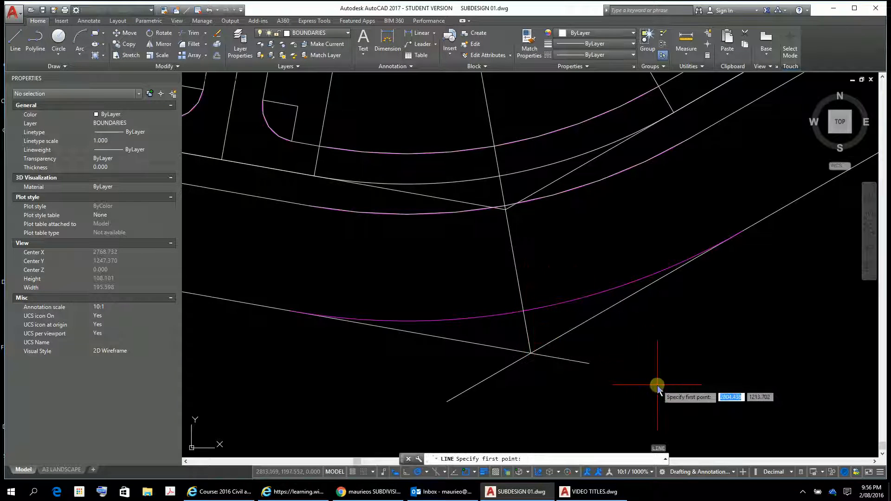
pyautogui.press('Escape')
pyautogui.press('Escape')
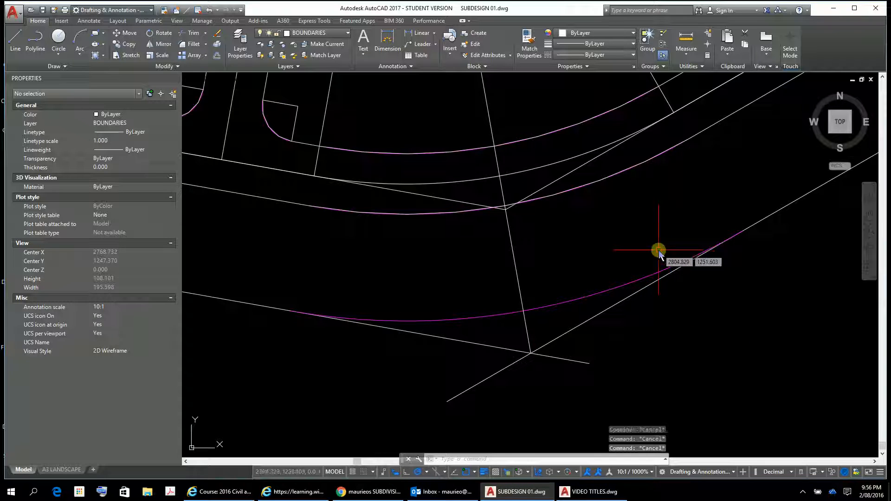
# Draw a line about 34 long from a free point east of the radial line, ending perpendicular to it between road and rear arc
pyautogui.write('l')
pyautogui.press('Return')
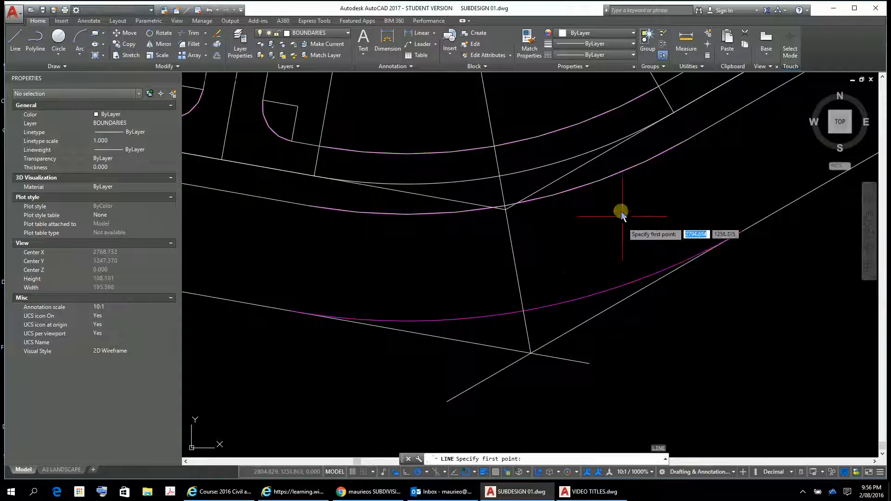
pyautogui.click(631, 224)
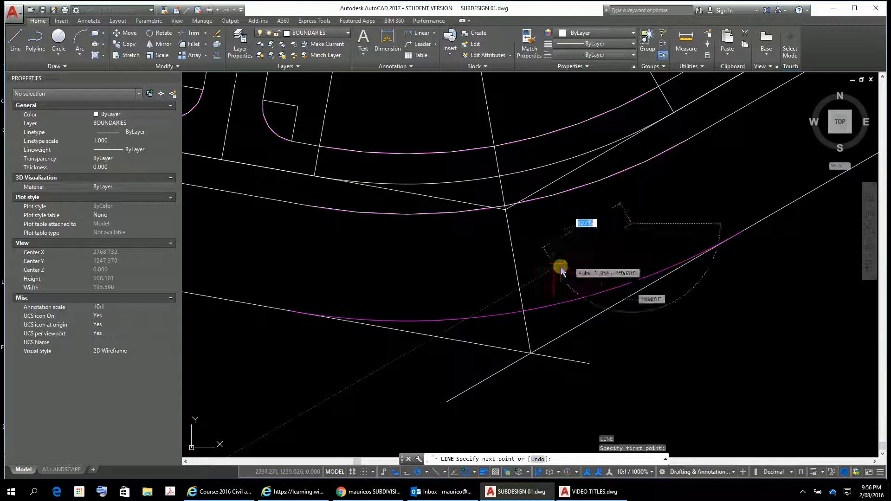
pyautogui.click(513, 245)
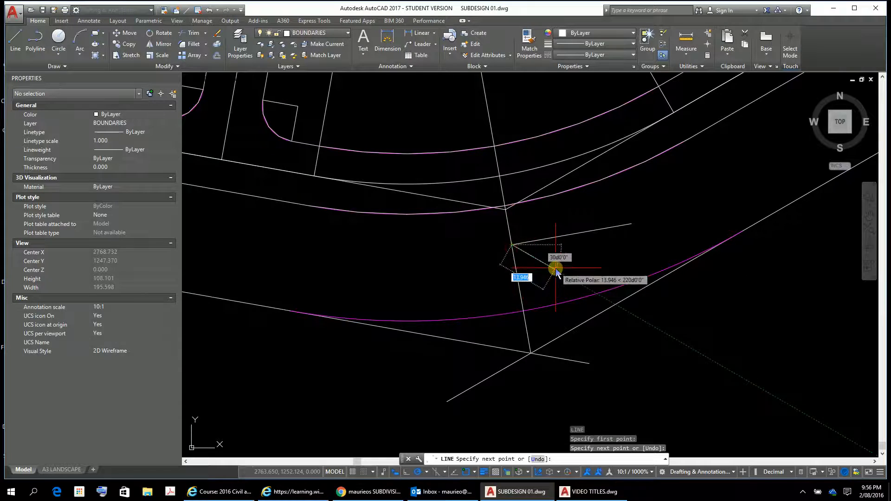
pyautogui.press('Escape')
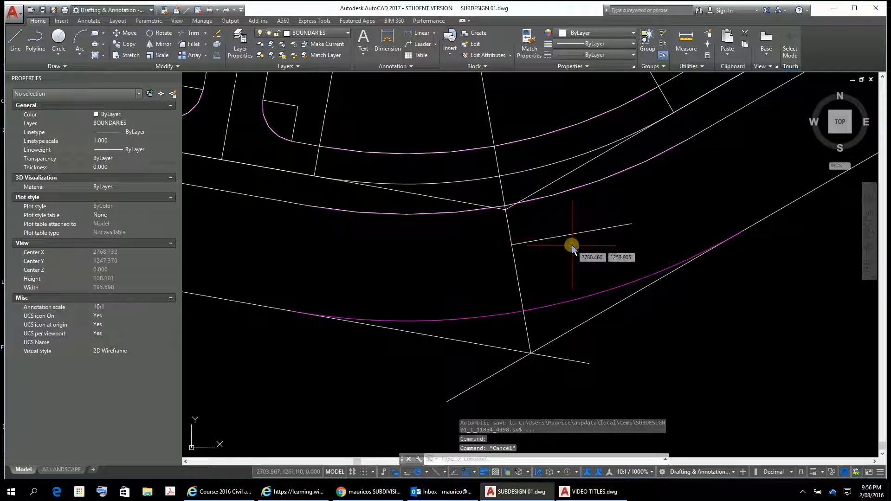
pyautogui.press('Escape')
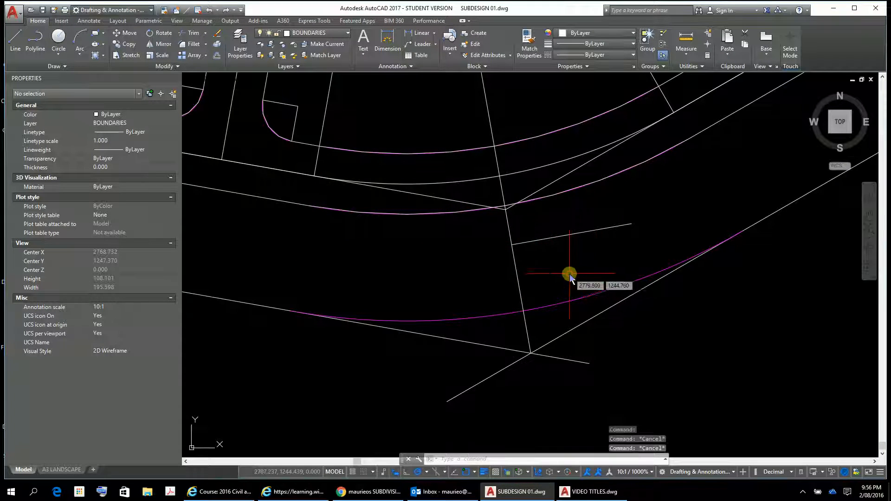
# Move the perpendicular line by its midpoint onto the intersection of the radial line and the offset rear arc
pyautogui.click(571, 236)
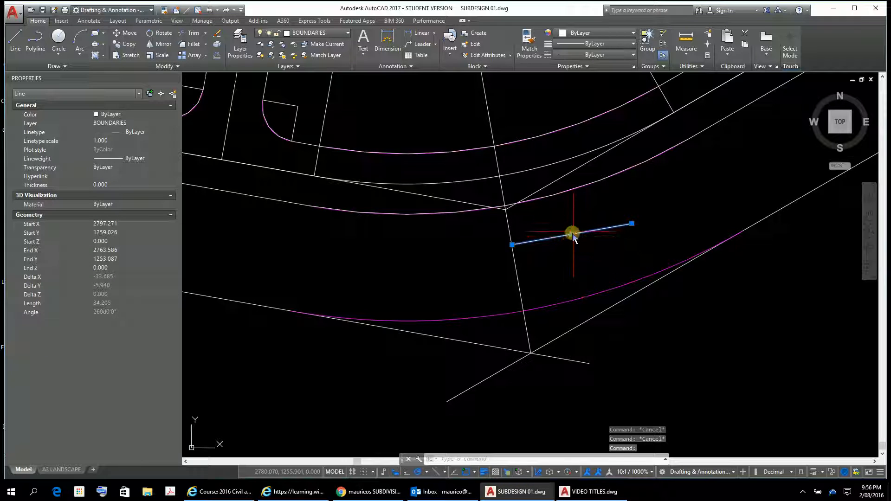
pyautogui.click(572, 234)
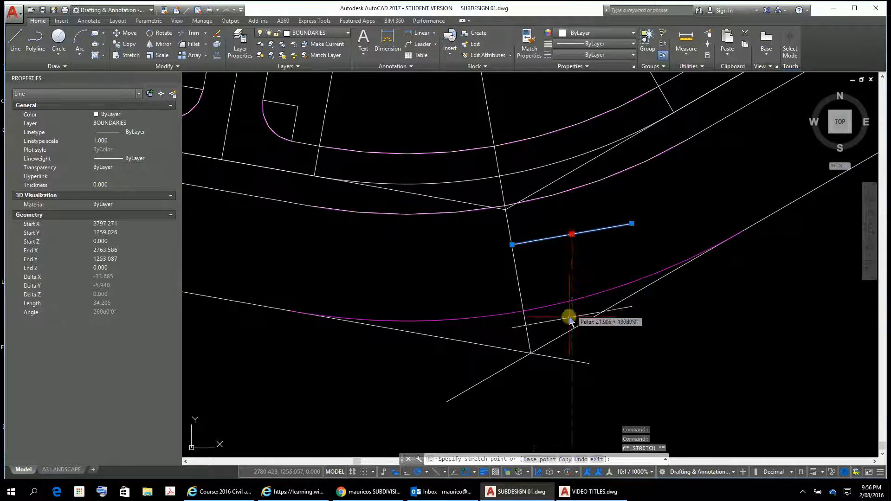
pyautogui.click(523, 310)
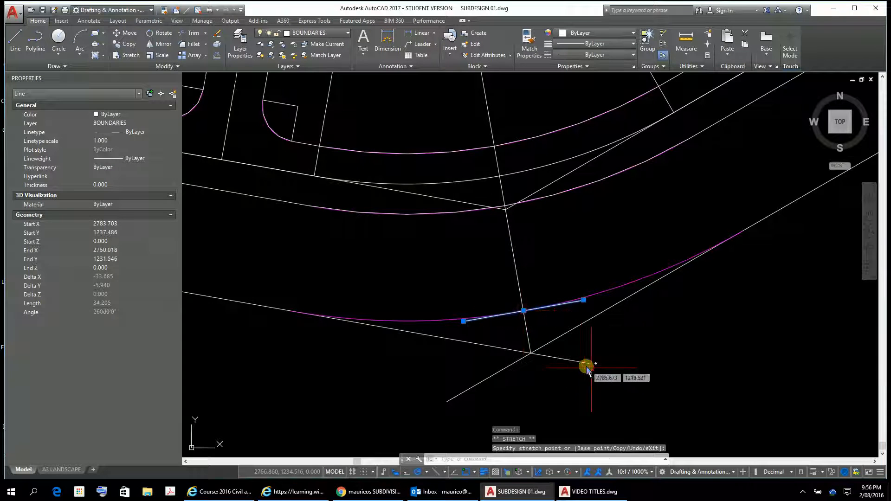
pyautogui.press('Escape')
pyautogui.press('Escape')
pyautogui.press('Escape')
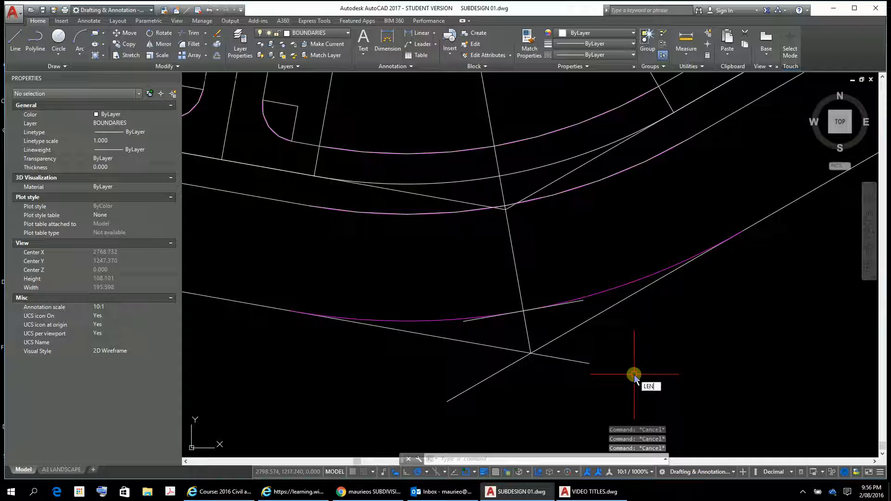
# Dynamically lengthen both ends of the tangent line until it crosses the south-eastern and western rear boundary lines
pyautogui.press('Return')
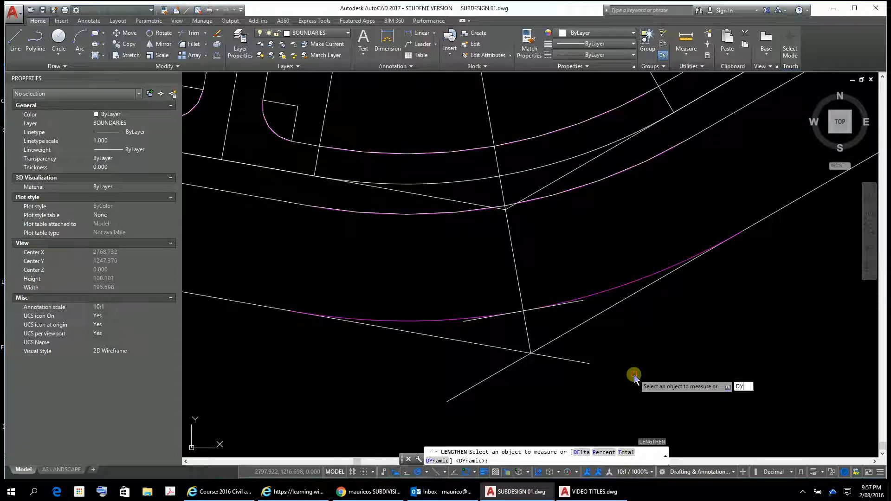
pyautogui.press('Return')
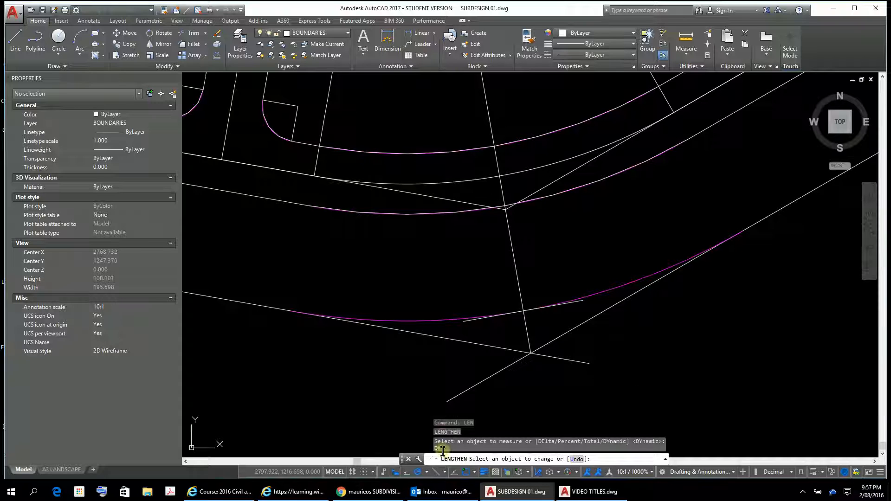
pyautogui.click(582, 301)
pyautogui.click(703, 292)
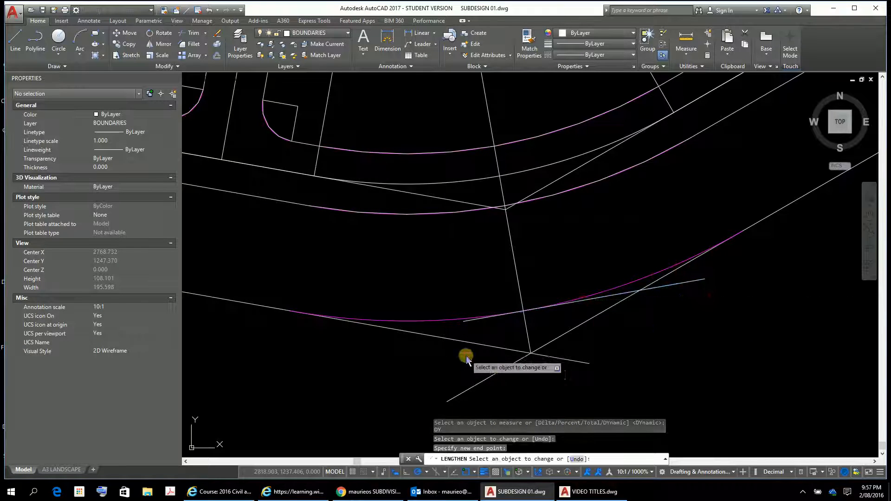
pyautogui.click(464, 321)
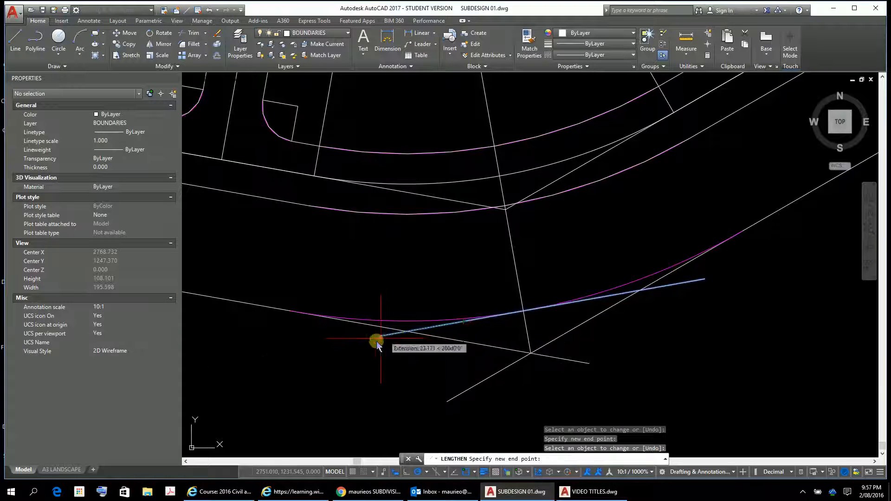
pyautogui.click(343, 352)
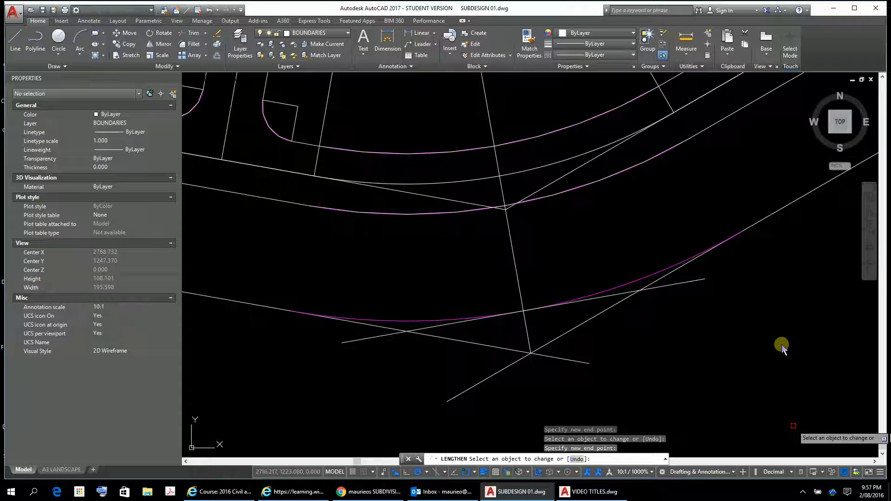
pyautogui.press('Escape')
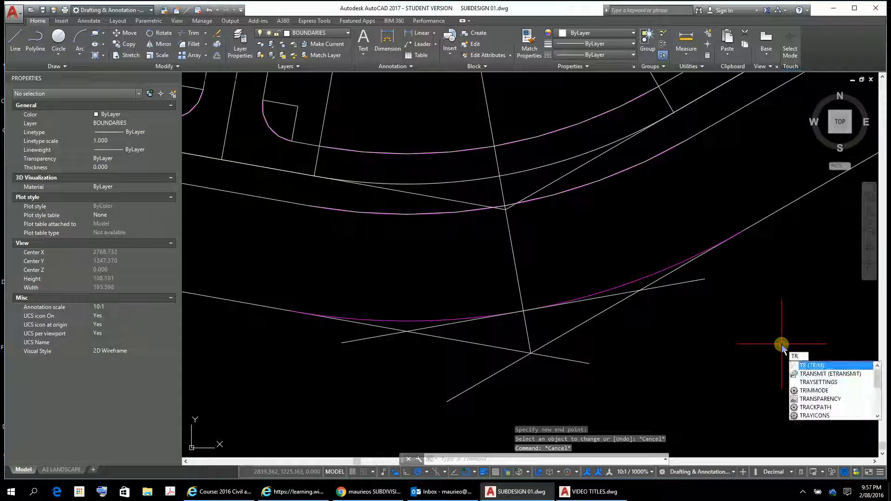
# Trim the tangent line, the two rear boundary lines and the radial line back to their mutual crossings south of the road
pyautogui.press('Return')
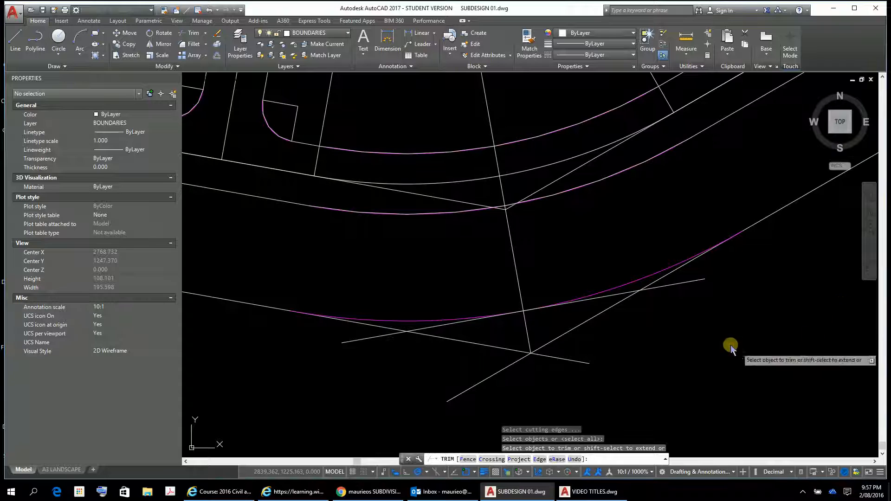
pyautogui.click(692, 283)
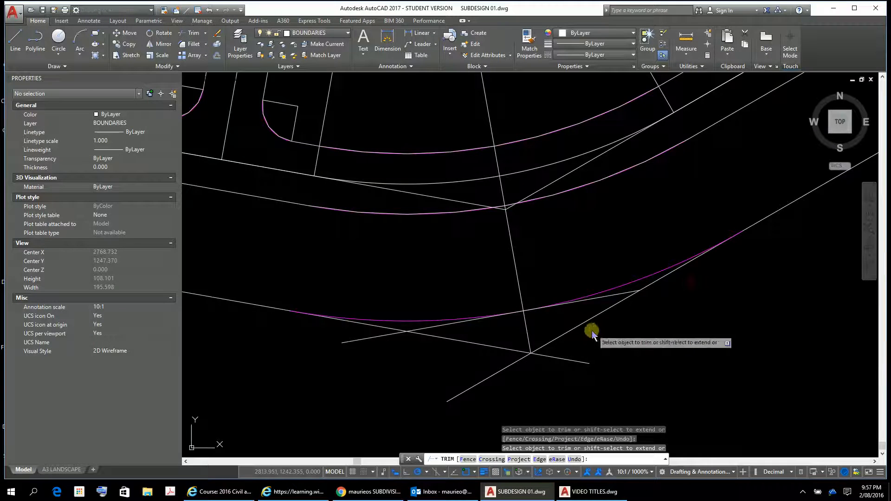
pyautogui.click(600, 332)
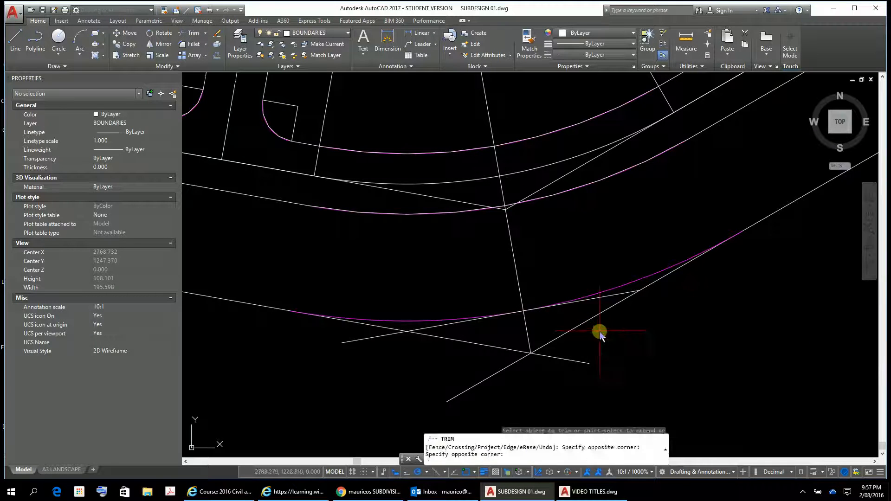
pyautogui.click(493, 390)
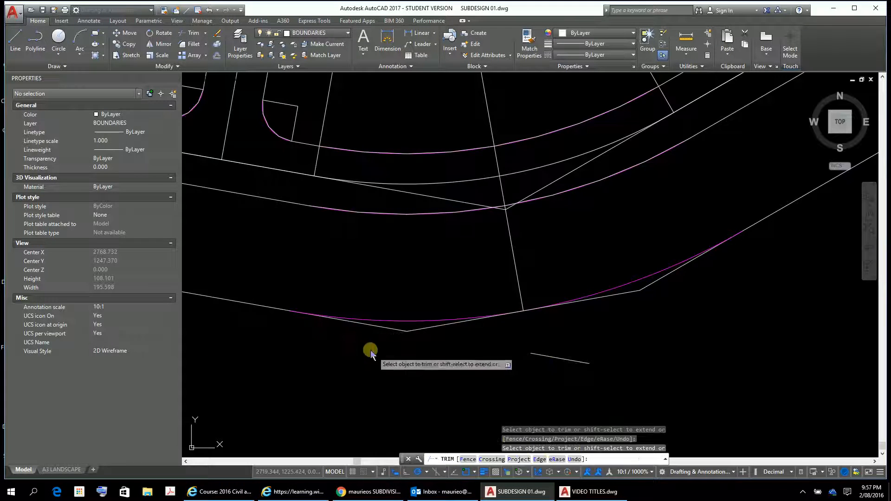
pyautogui.press('Escape')
pyautogui.press('Escape')
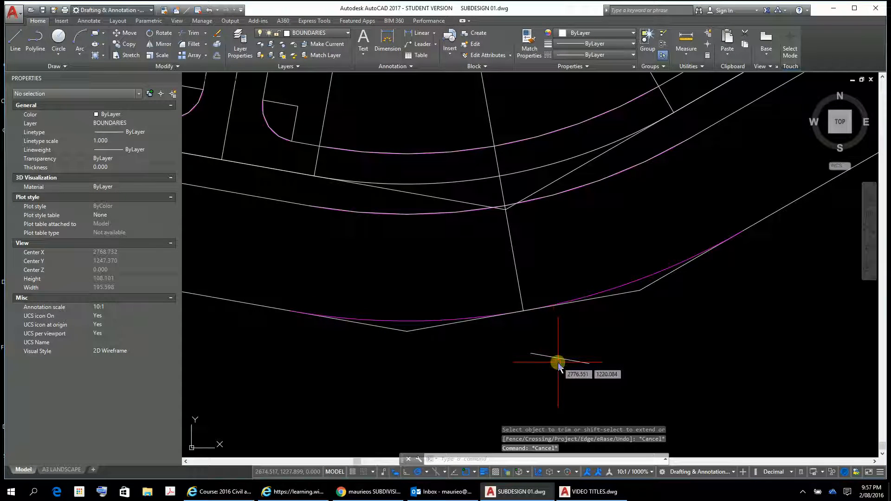
# Delete the short leftover line segment south of the trimmed tangent line
pyautogui.press('Escape')
pyautogui.press('Escape')
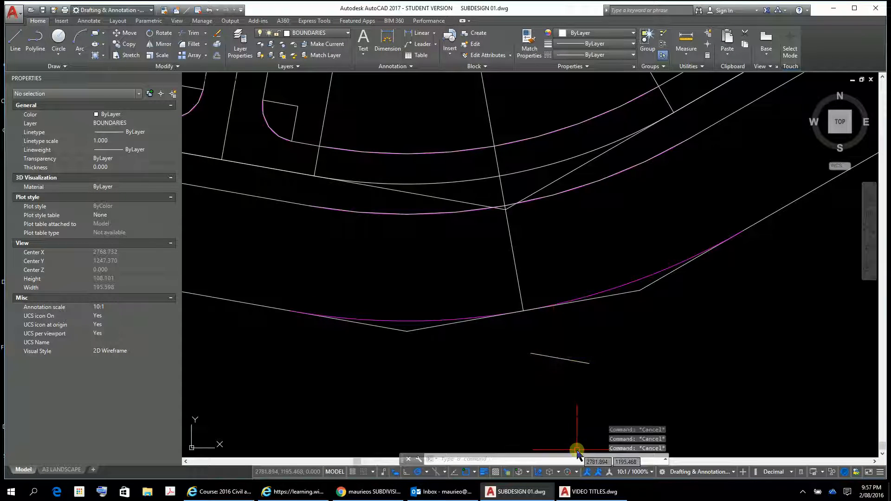
pyautogui.click(574, 363)
pyautogui.press('Delete')
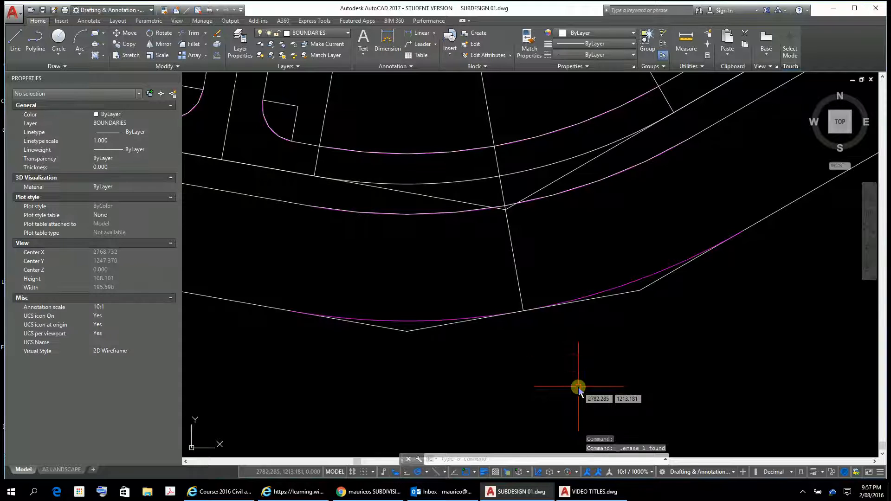
# Offset the long eastern boundary line by 20 toward the west
pyautogui.scroll(-5, 587, 350)
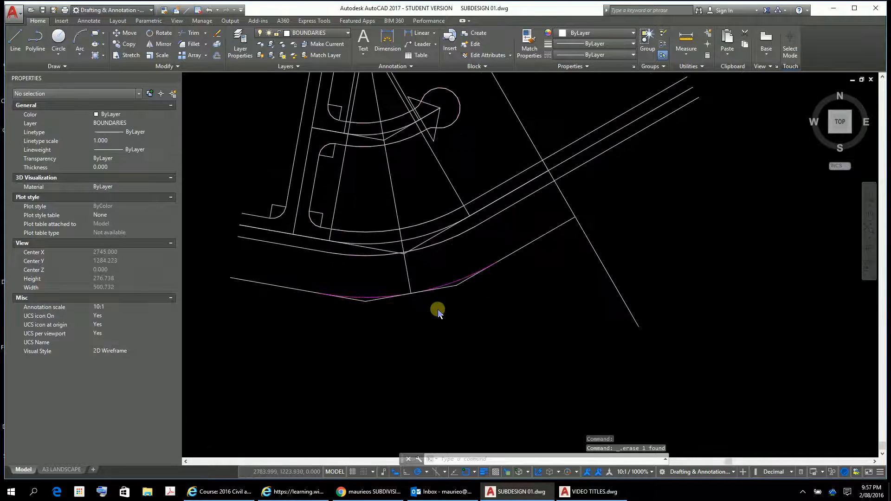
pyautogui.scroll(4, 436, 309)
pyautogui.scroll(-2, 436, 309)
pyautogui.moveTo(437, 309); pyautogui.dragTo(507, 340, button='middle')
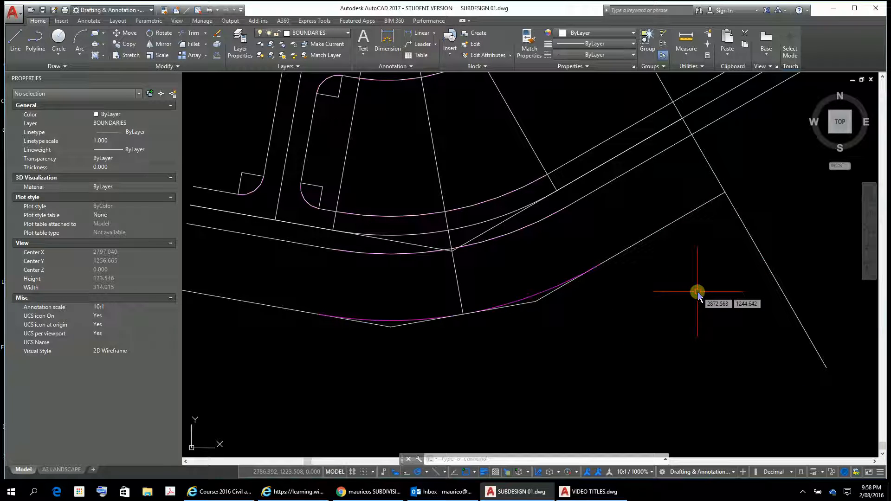
pyautogui.press('Return')
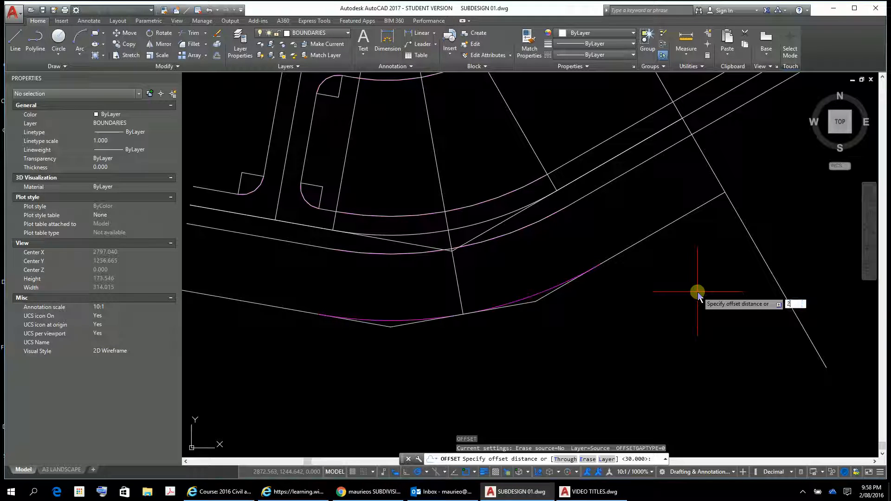
pyautogui.press('Return')
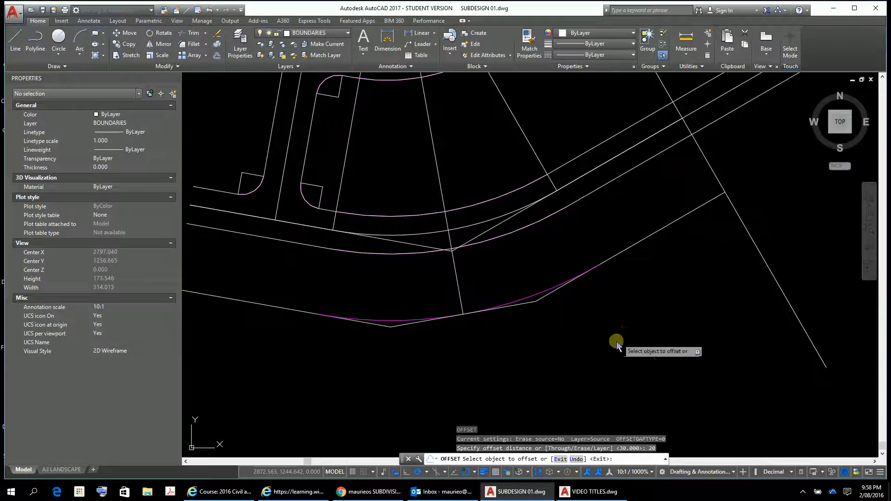
pyautogui.click(715, 178)
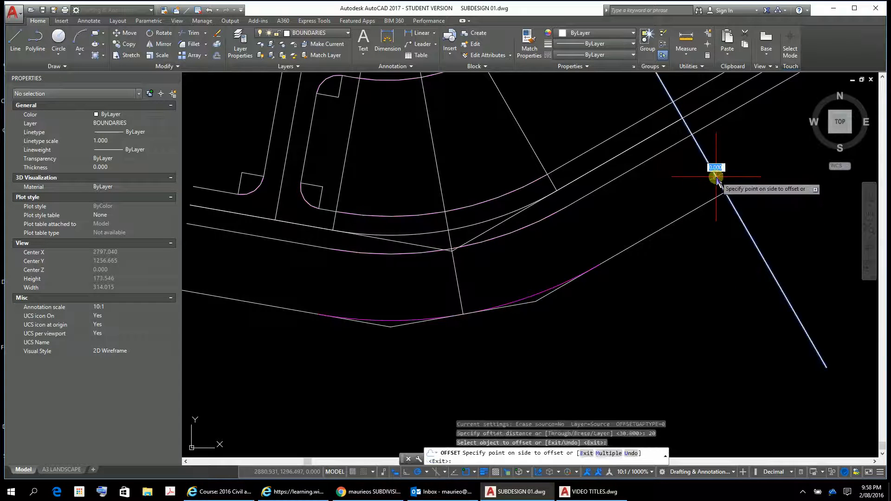
pyautogui.click(691, 184)
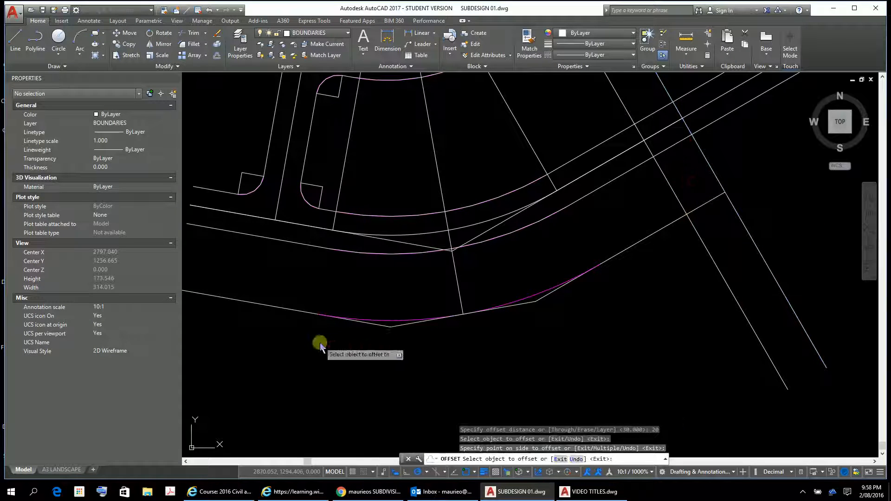
pyautogui.press('Escape')
pyautogui.press('Escape')
pyautogui.press('Escape')
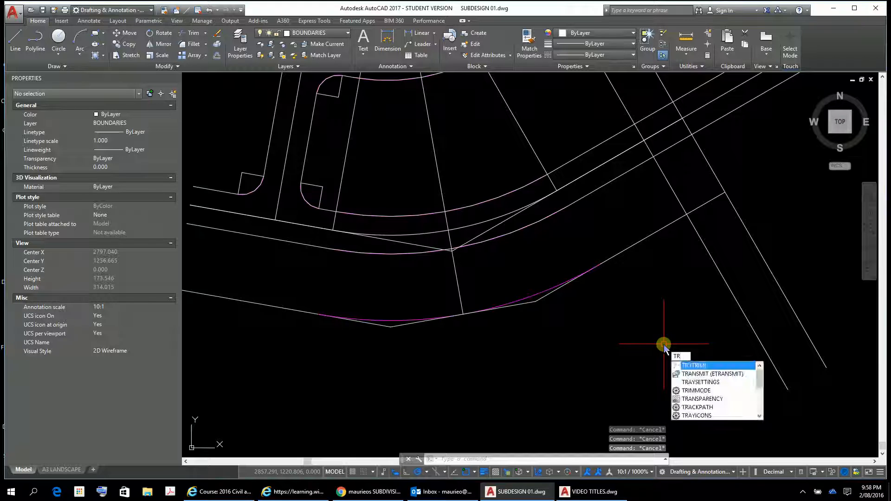
# Trim the offset line at both ends so it only spans between the southern road boundary and the south-eastern rear boundary
pyautogui.press('Return')
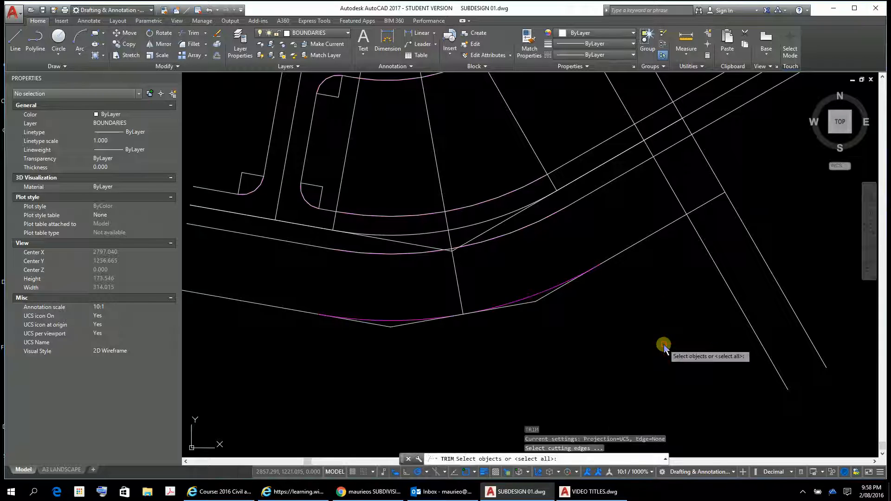
pyautogui.click(702, 202)
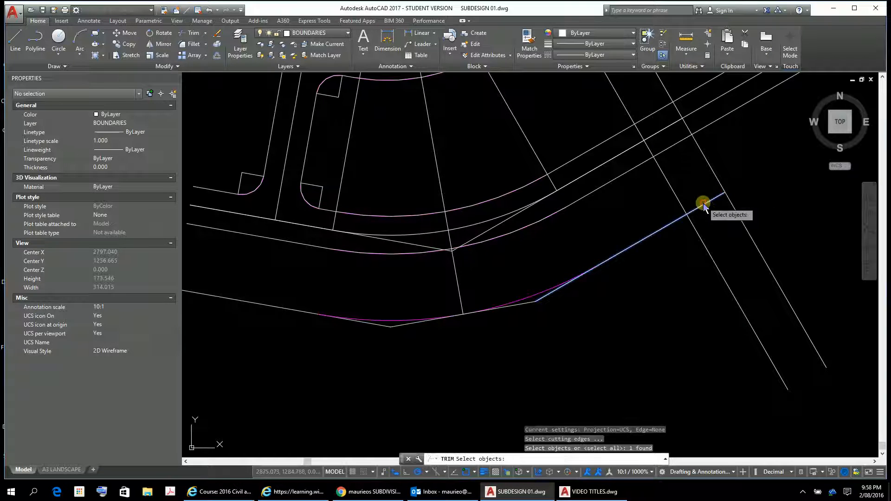
pyautogui.click(659, 154)
pyautogui.press('Return')
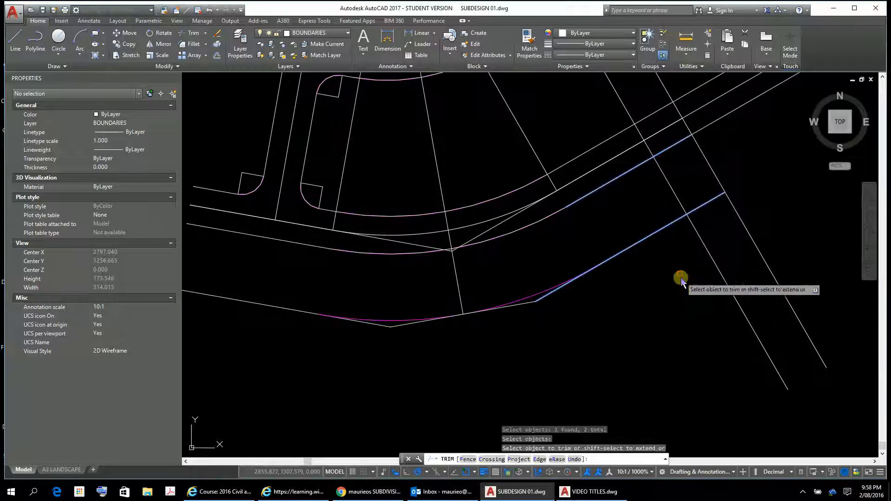
pyautogui.click(707, 255)
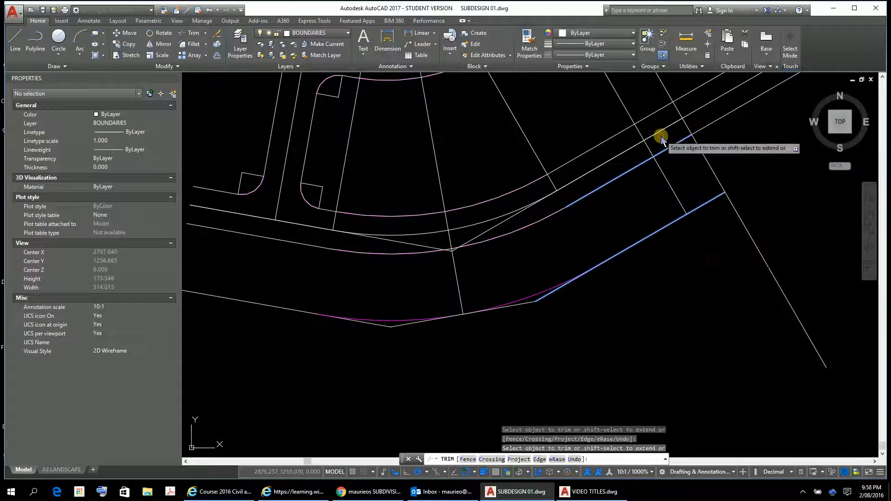
pyautogui.click(646, 148)
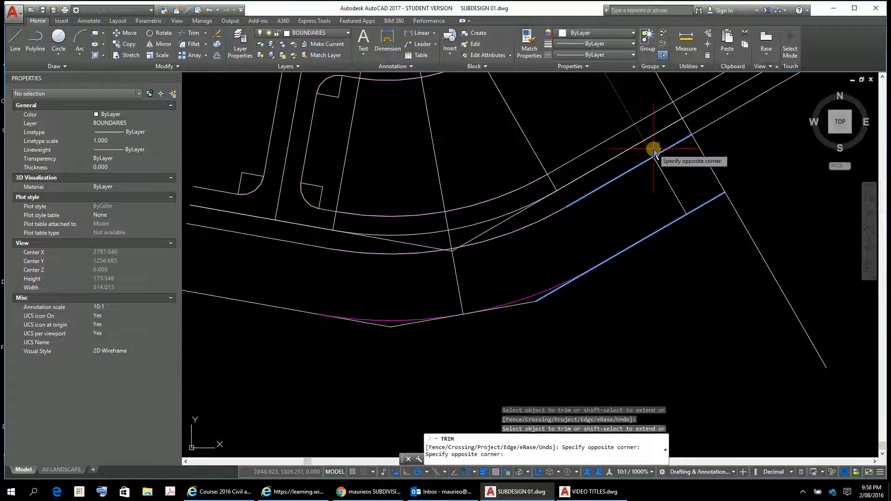
pyautogui.click(652, 149)
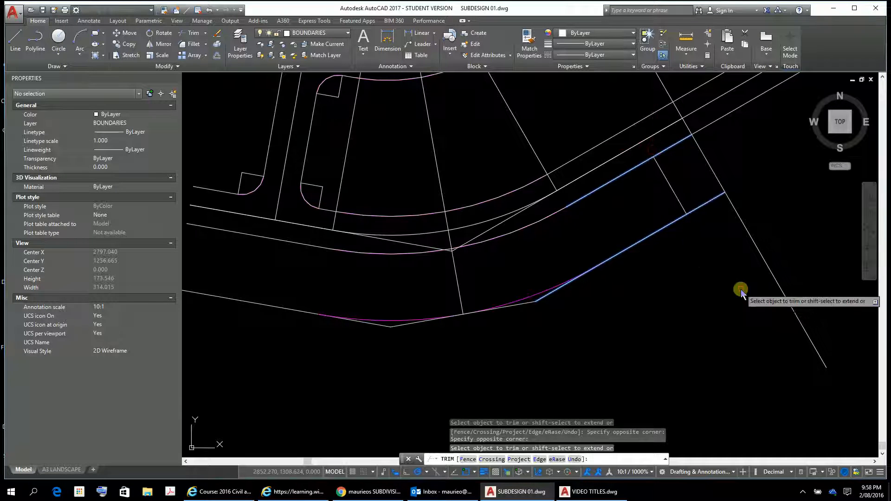
pyautogui.press('Escape')
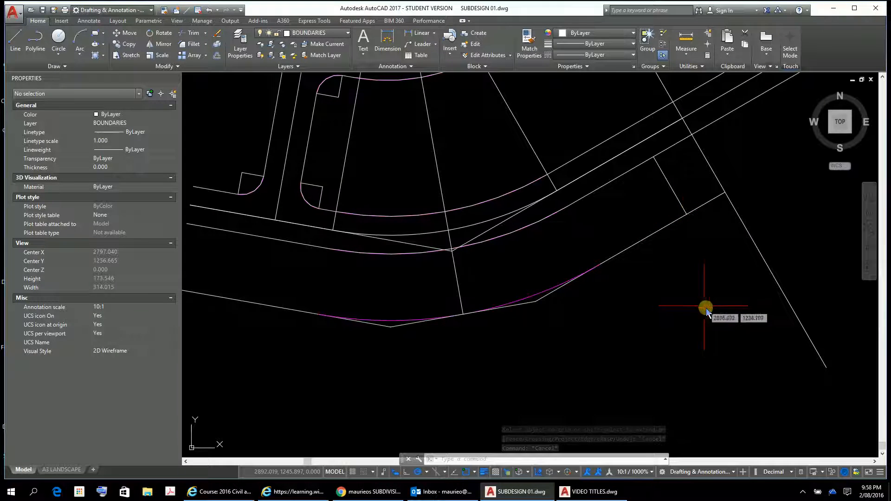
pyautogui.press('Escape')
pyautogui.press('Escape')
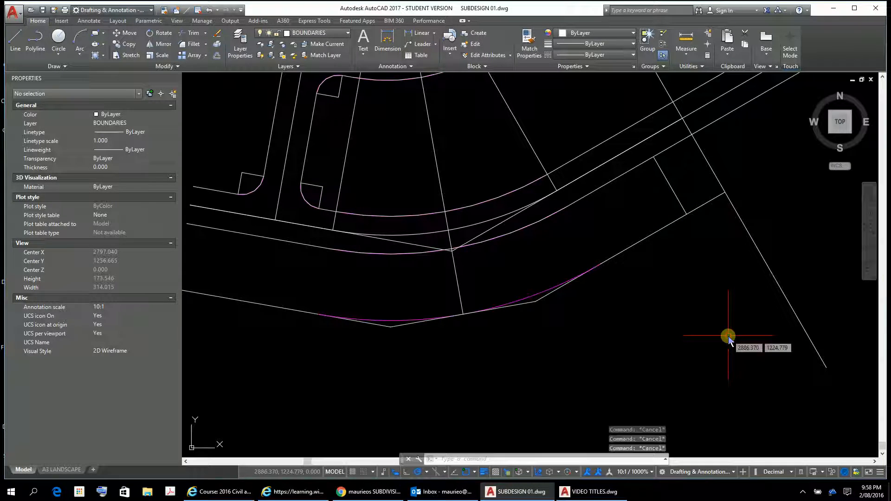
# Offset the trimmed lot side line westward three times in succession at a distance of 20
pyautogui.press('Return')
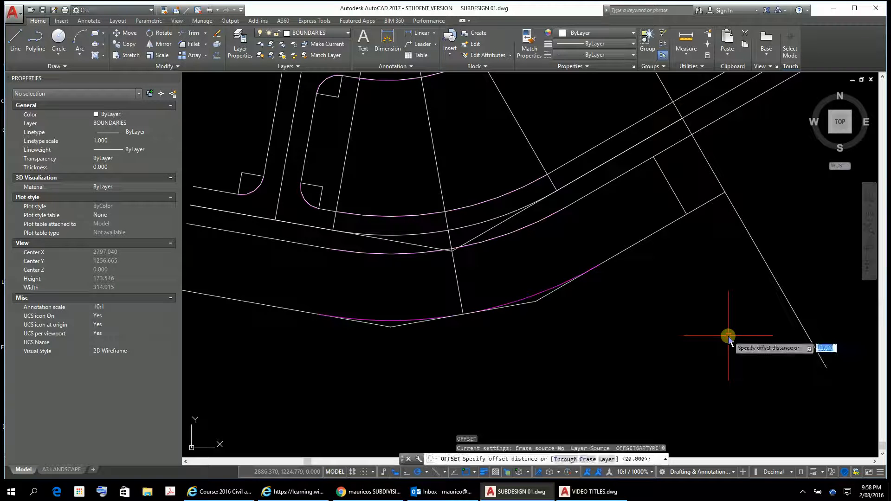
pyautogui.press('Return')
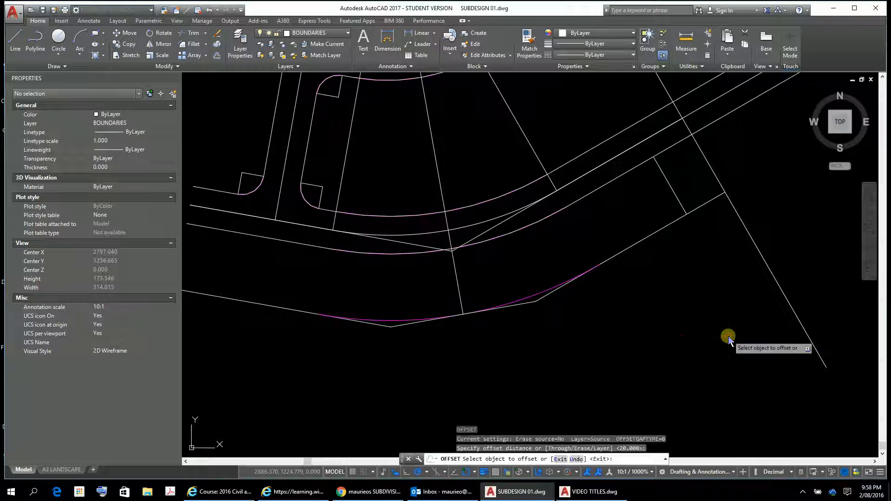
pyautogui.click(664, 180)
pyautogui.click(650, 218)
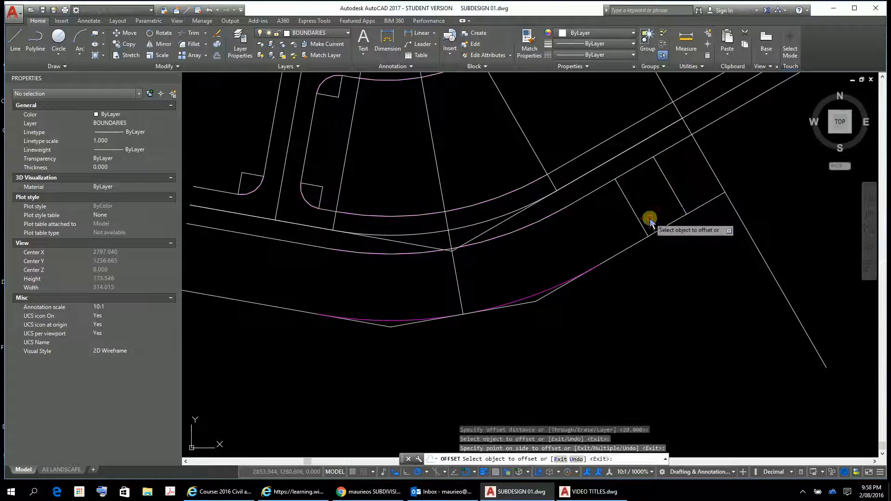
pyautogui.click(638, 223)
pyautogui.click(622, 230)
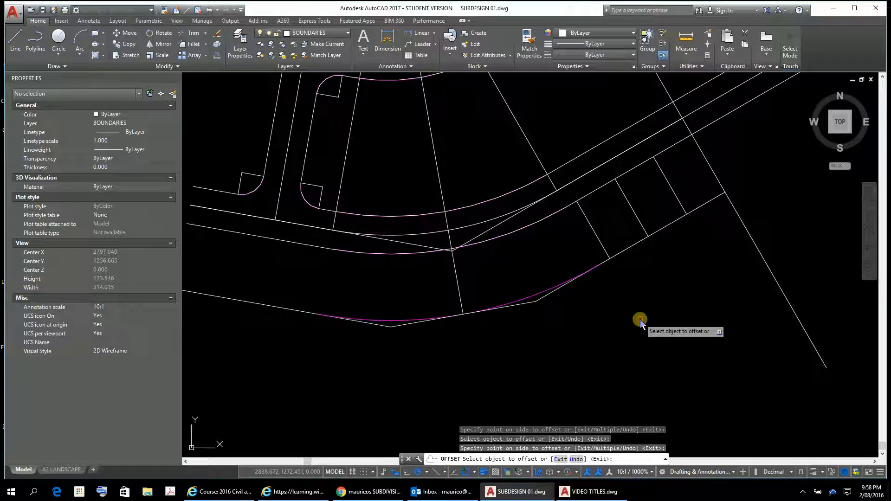
pyautogui.click(592, 221)
pyautogui.click(578, 236)
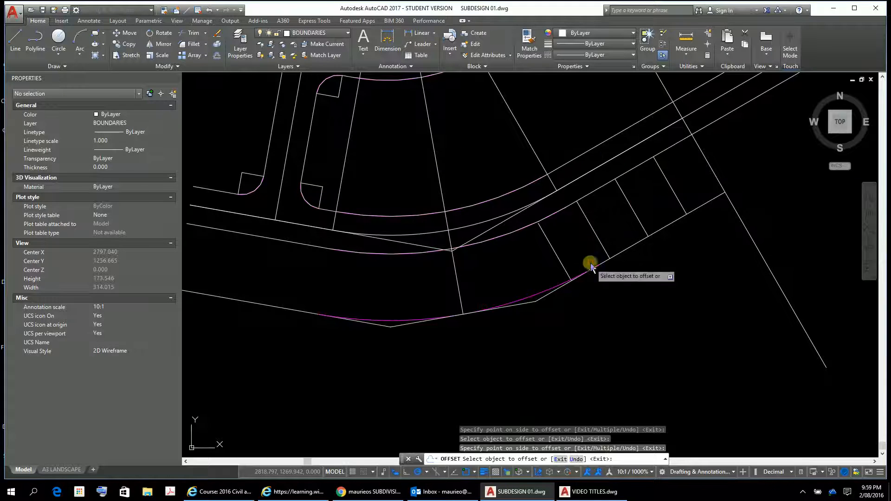
pyautogui.press('Escape')
pyautogui.press('Escape')
pyautogui.press('Escape')
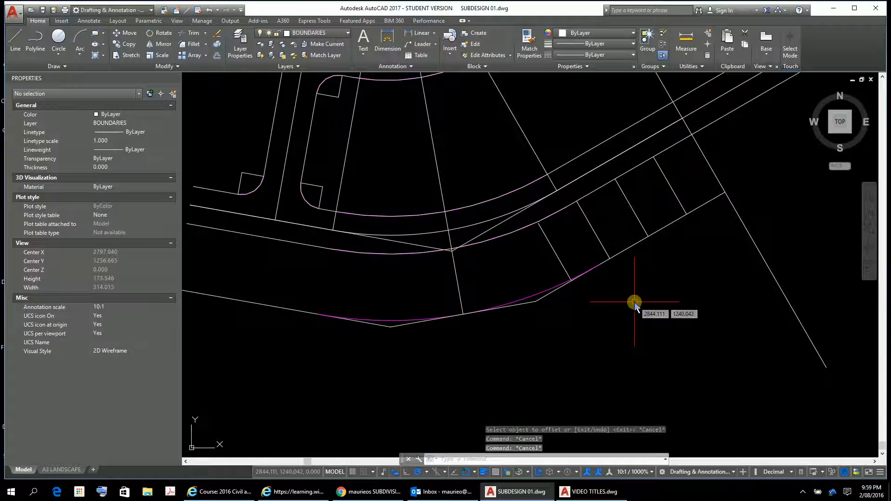
# Draw a radial line from the road curve's centre point to the road-side end of the westernmost 20-wide lot side line
pyautogui.scroll(-3, 687, 311)
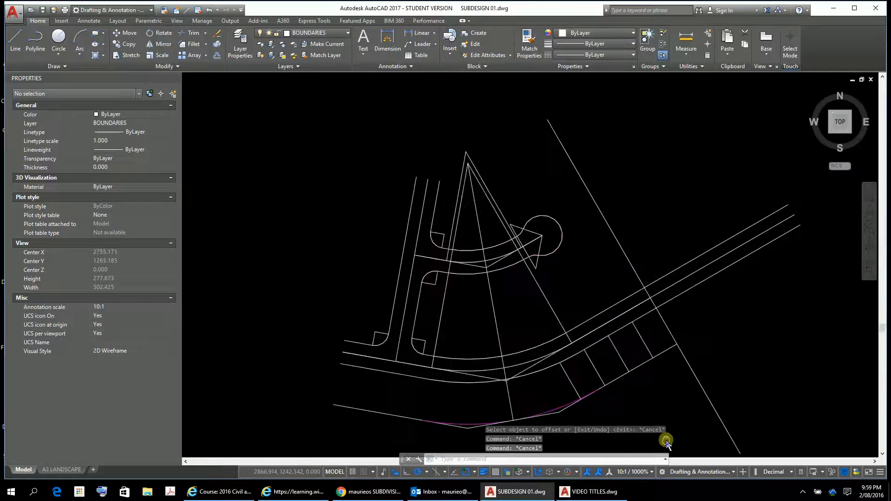
pyautogui.moveTo(666, 441)
pyautogui.mouseDown(button='middle')
pyautogui.moveTo(641, 360)
pyautogui.moveTo(646, 393)
pyautogui.mouseUp(button='middle')
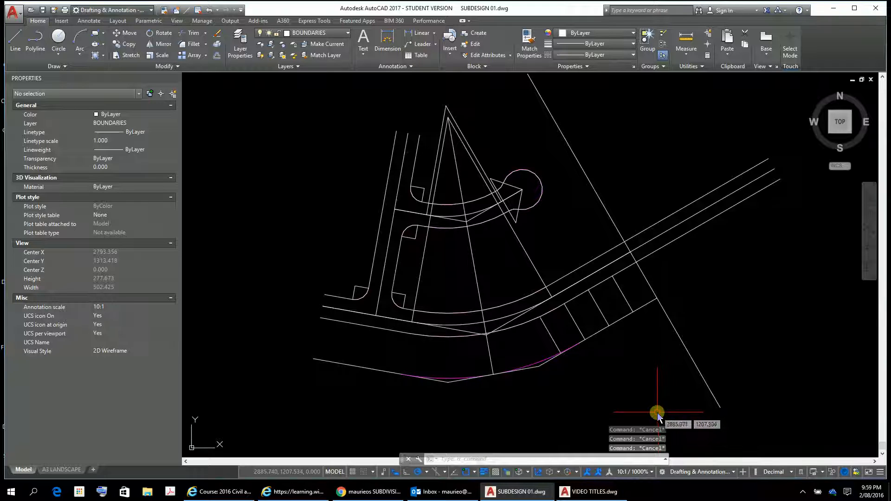
pyautogui.press('Return')
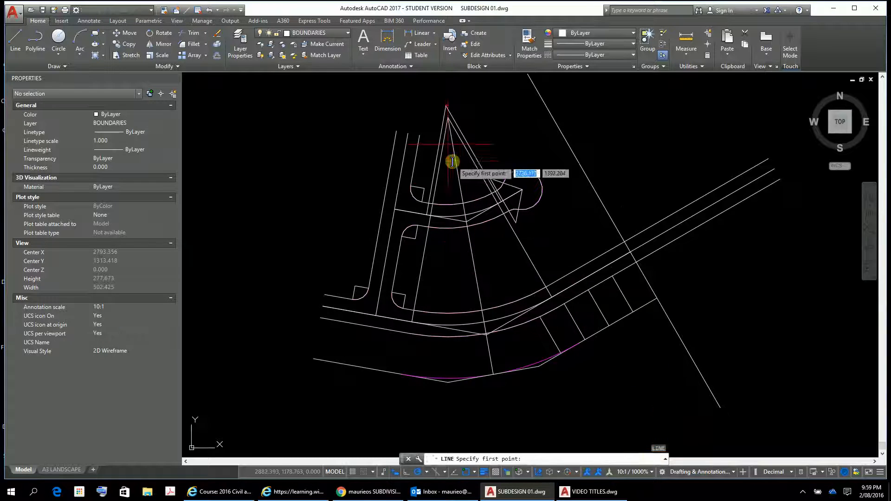
pyautogui.click(448, 117)
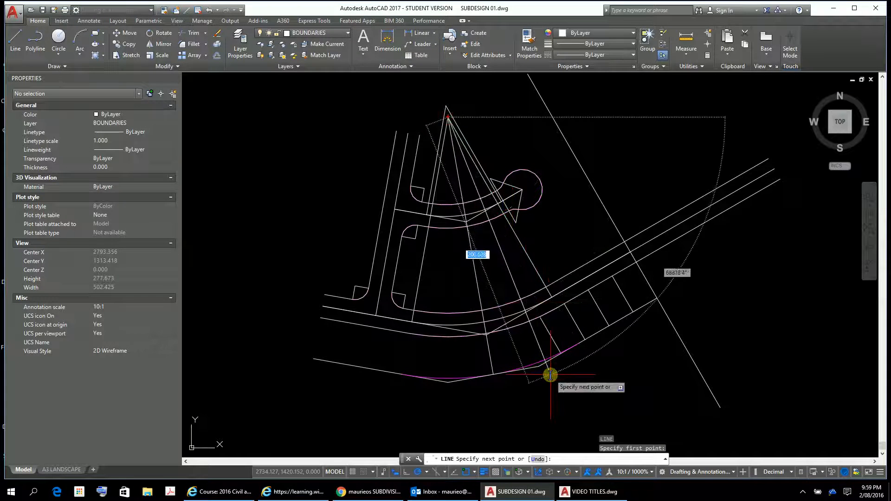
pyautogui.scroll(4, 561, 381)
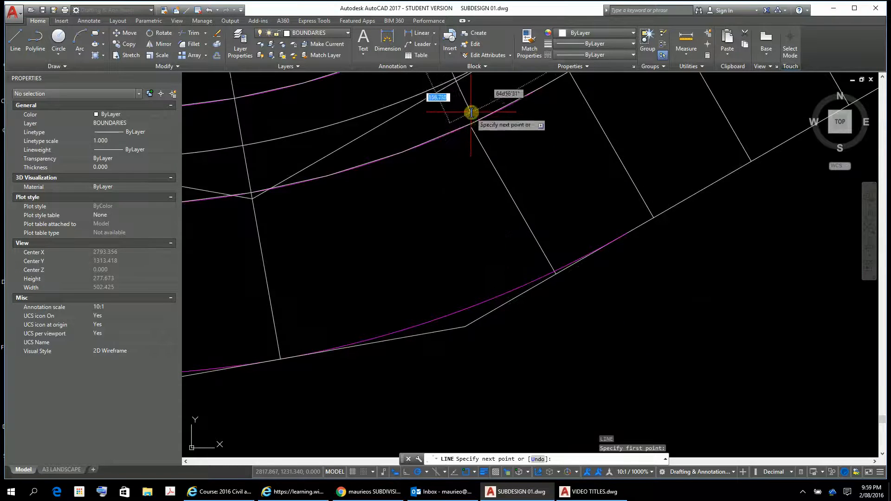
pyautogui.click(556, 275)
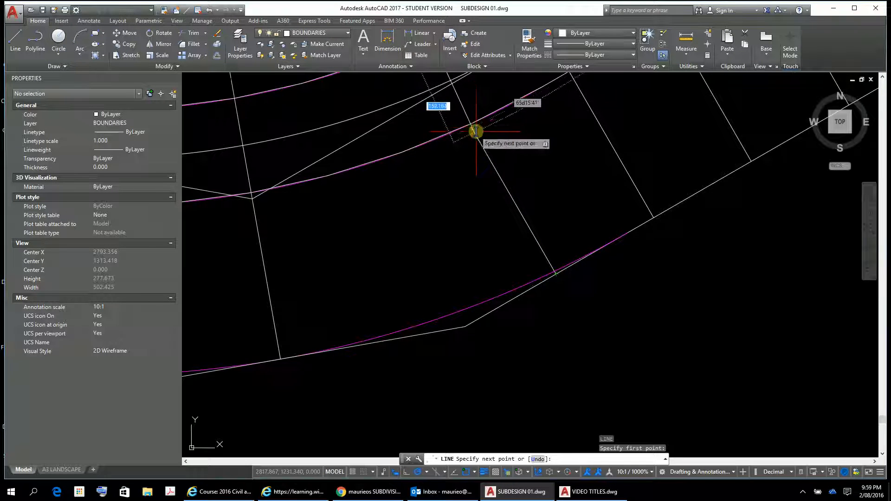
pyautogui.scroll(-4, 472, 215)
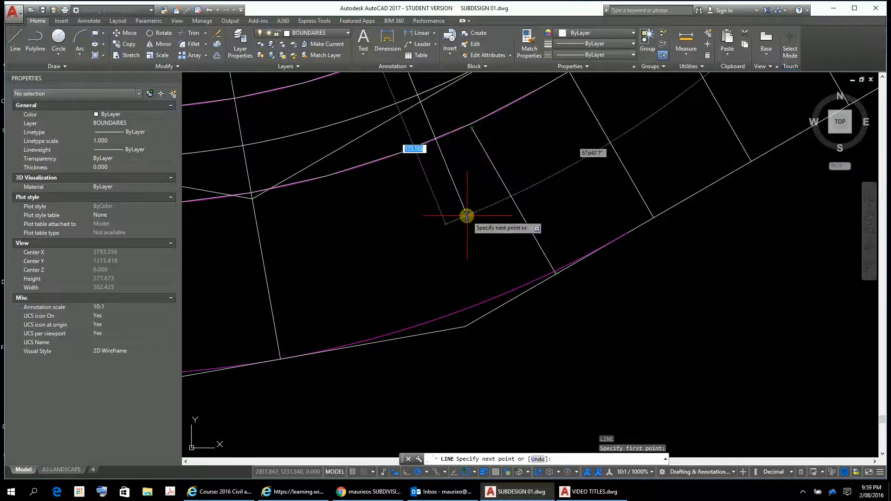
pyautogui.scroll(3, 541, 324)
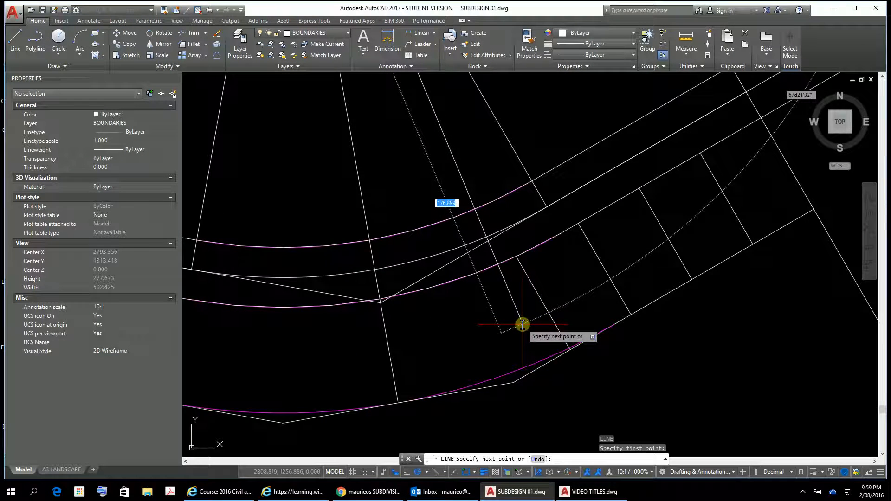
pyautogui.click(518, 259)
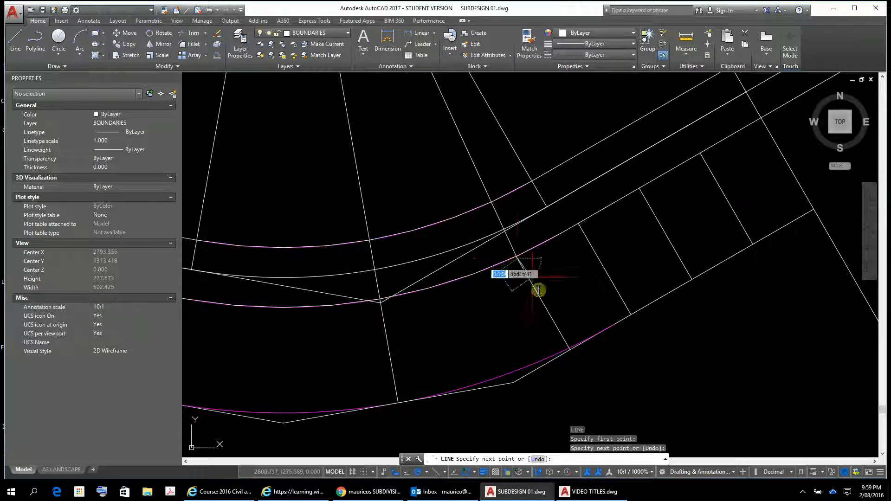
pyautogui.press('Escape')
pyautogui.press('Escape')
pyautogui.press('Escape')
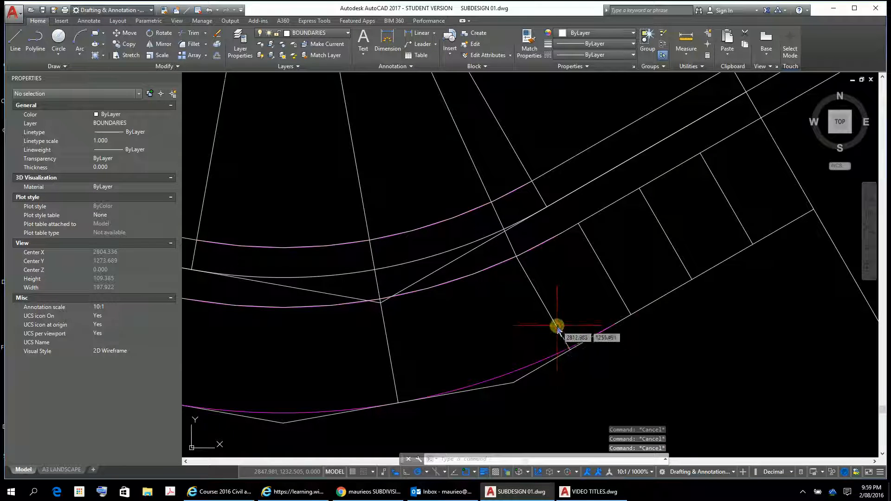
# Delete the westernmost offset lot side line that starts at the radial line's southern end
pyautogui.click(575, 336)
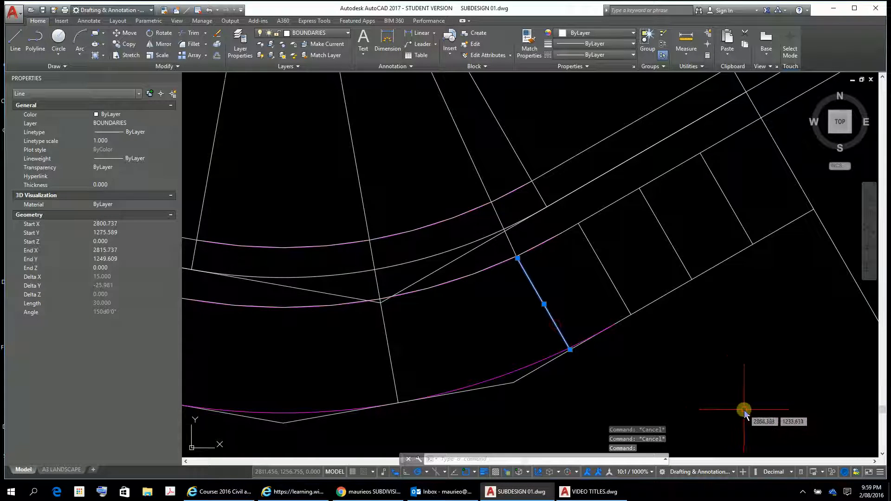
pyautogui.press('Delete')
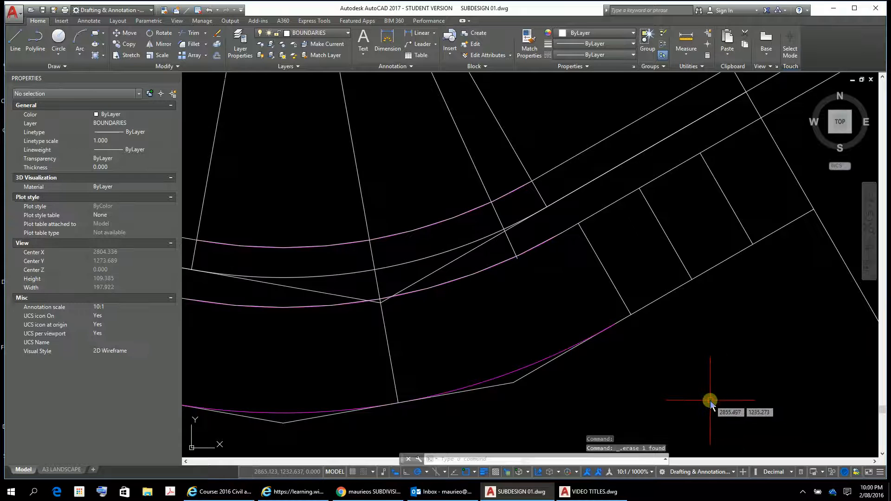
pyautogui.write('LEN')
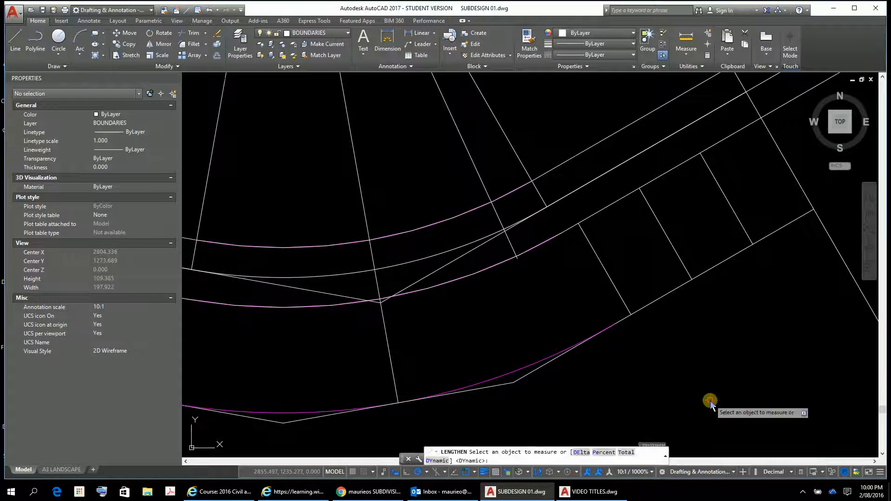
pyautogui.press('Return')
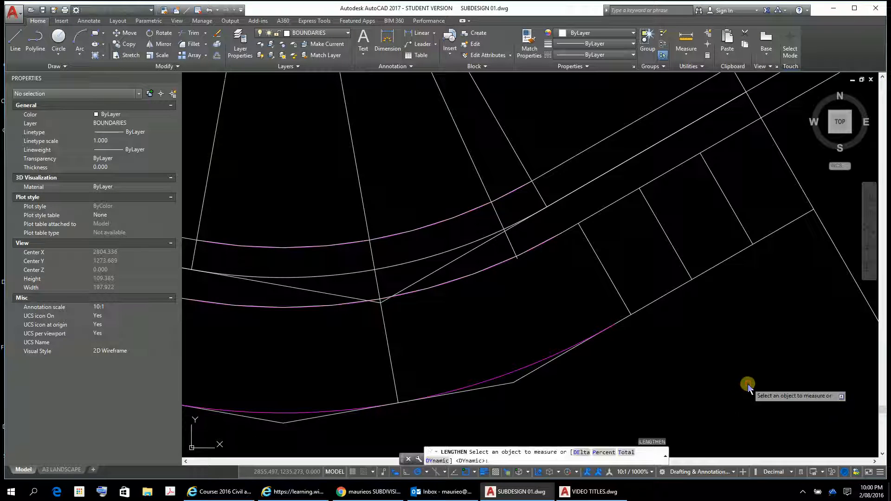
pyautogui.press('Return')
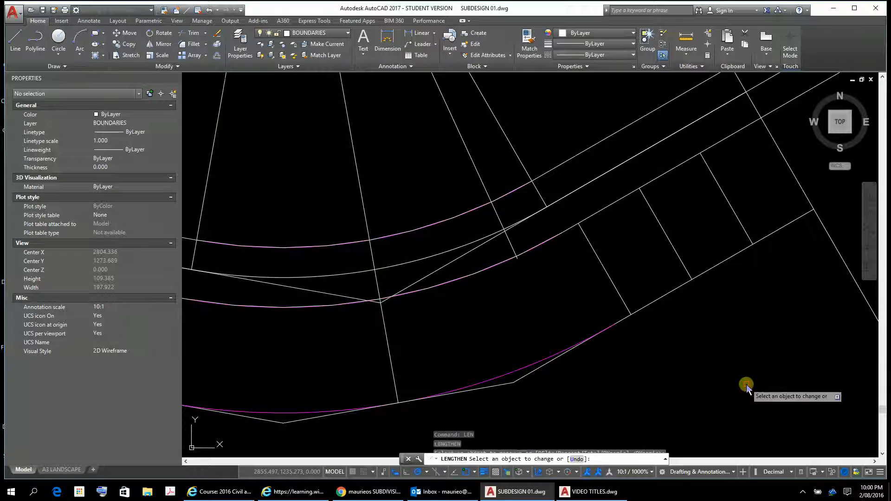
pyautogui.press('Escape')
pyautogui.press('Escape')
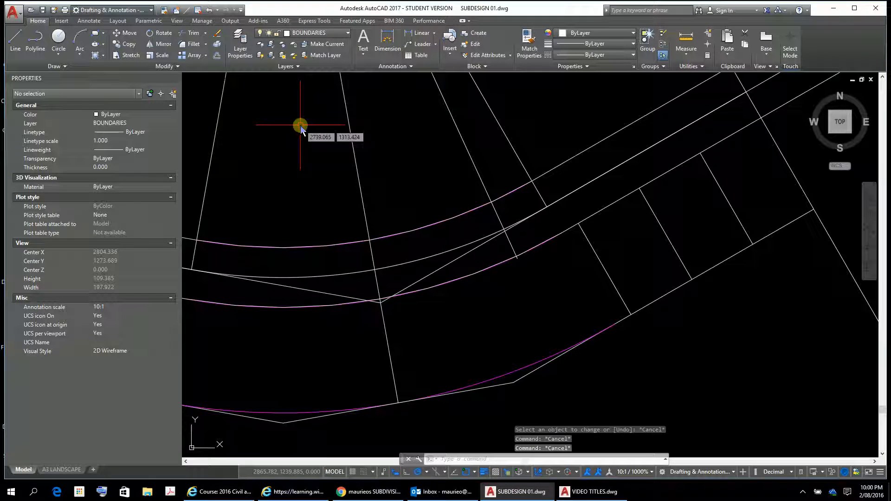
# Extend the new radial line south to the south-eastern rear boundary line
pyautogui.write('EX')
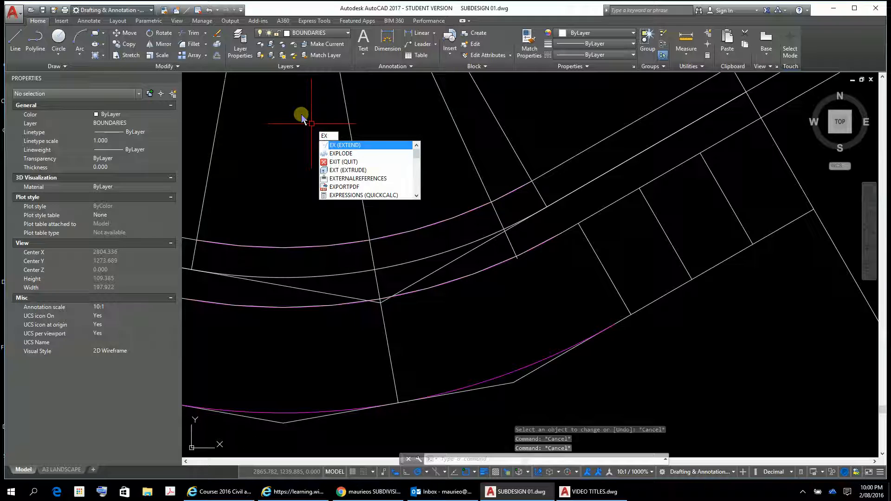
pyautogui.press('Return')
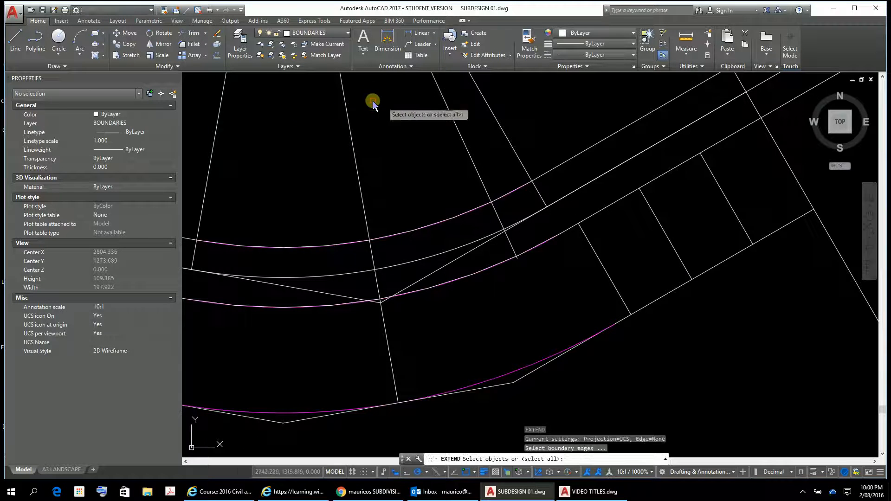
pyautogui.click(548, 368)
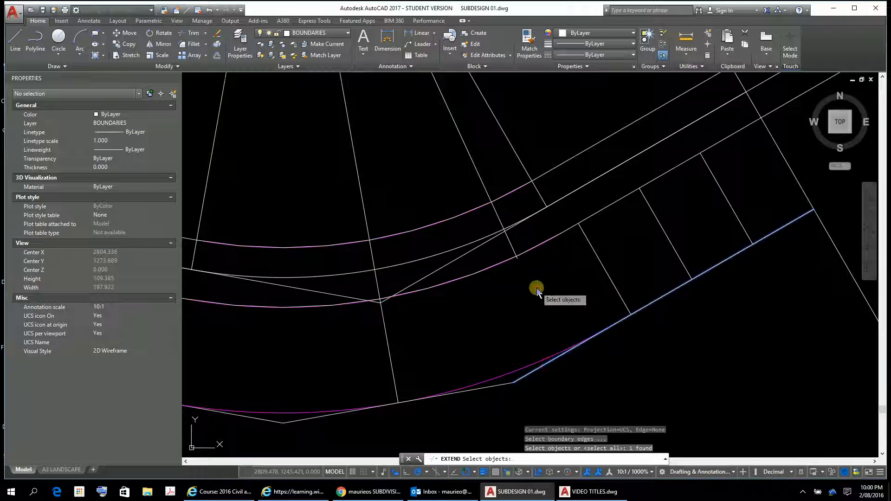
pyautogui.press('Return')
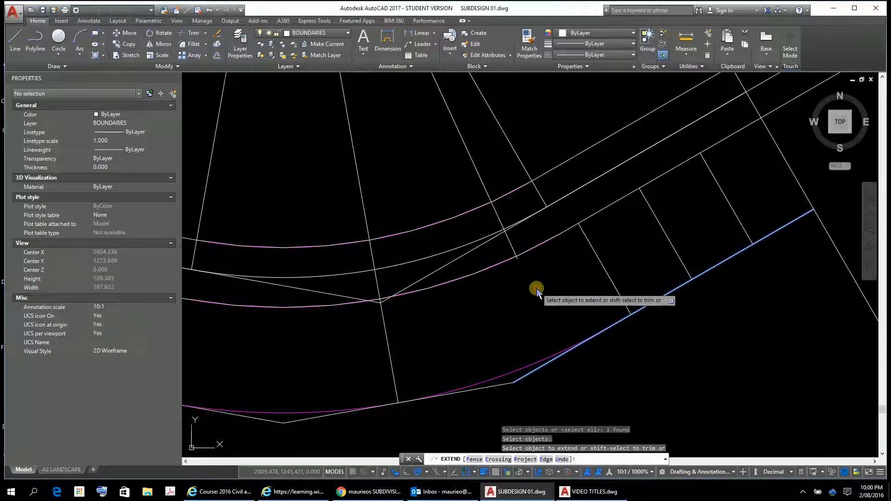
pyautogui.click(510, 247)
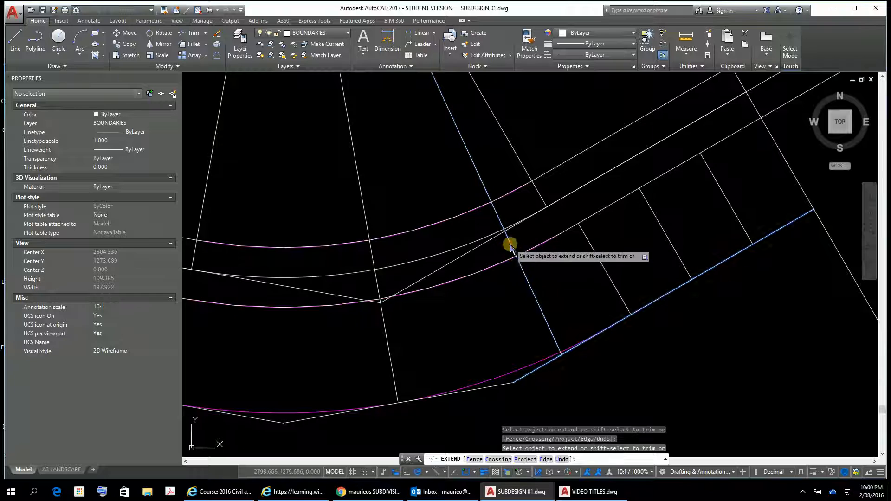
pyautogui.press('Escape')
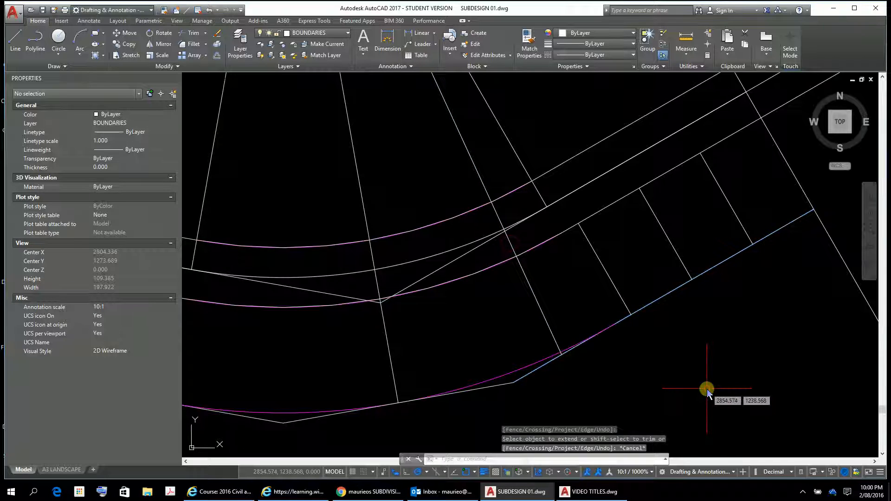
pyautogui.press('Escape')
pyautogui.press('Escape')
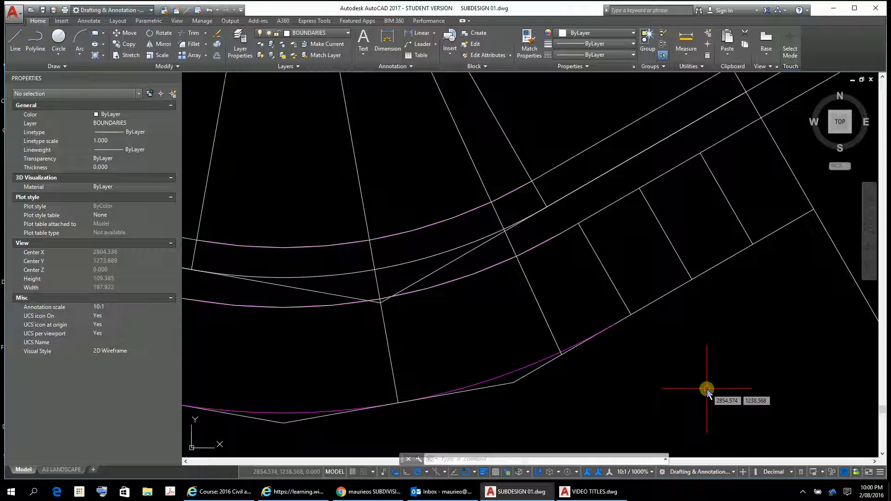
pyautogui.press('Escape')
# Try to trim the radial line north of the southern road boundary, using the short boundary segment east of it as the cutting edge
pyautogui.write('R')
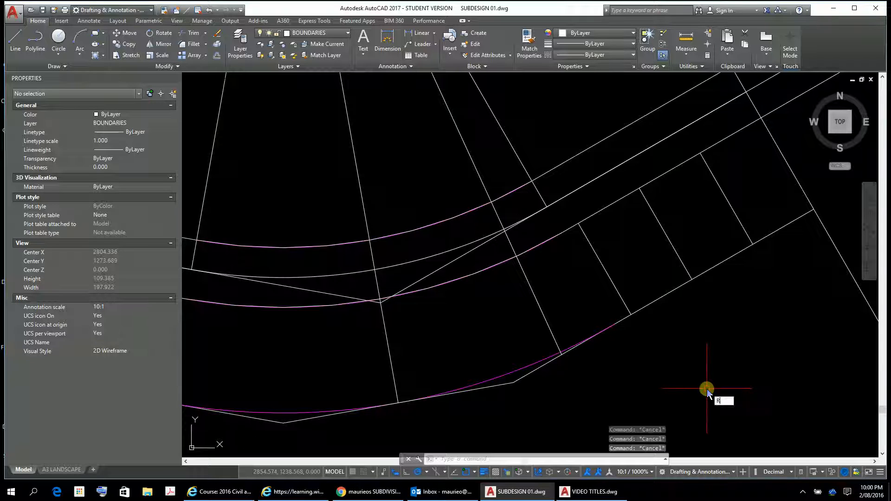
pyautogui.press('Escape')
pyautogui.write('TR')
pyautogui.press('Return')
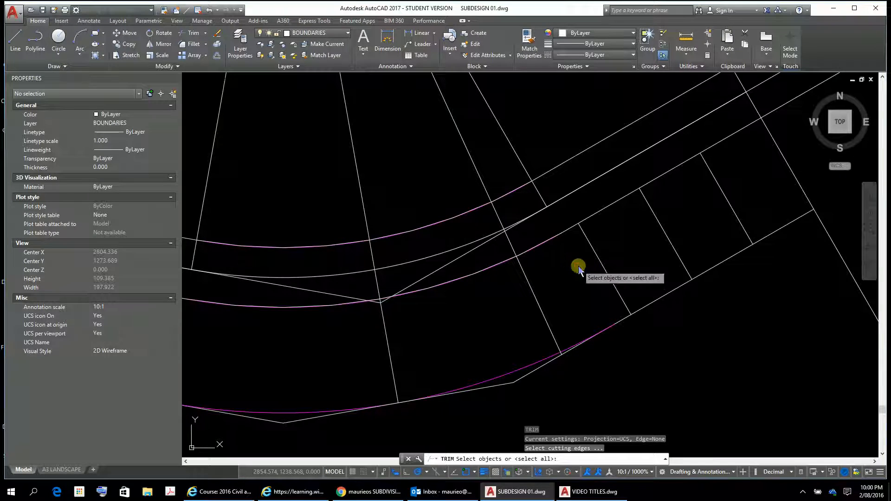
pyautogui.click(530, 252)
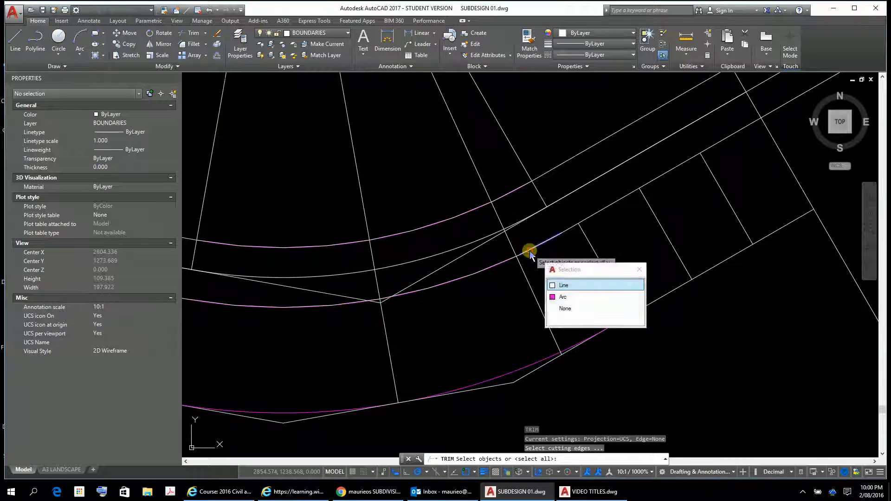
pyautogui.click(561, 286)
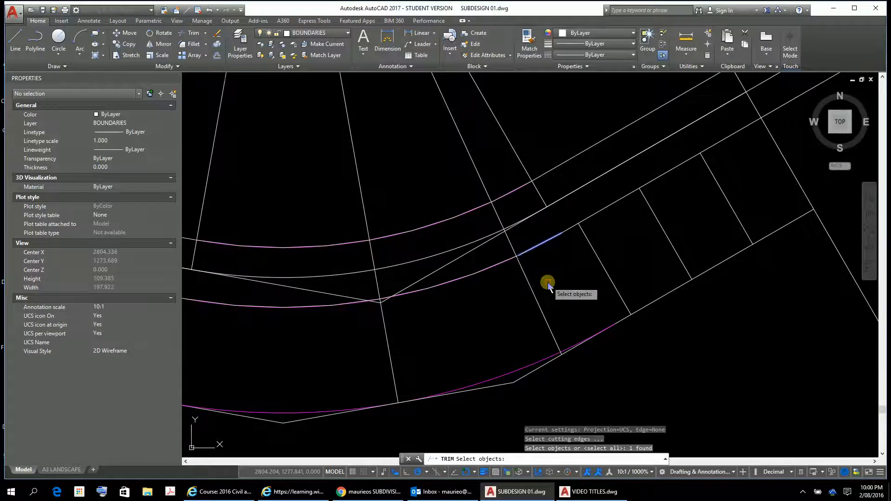
pyautogui.press('Return')
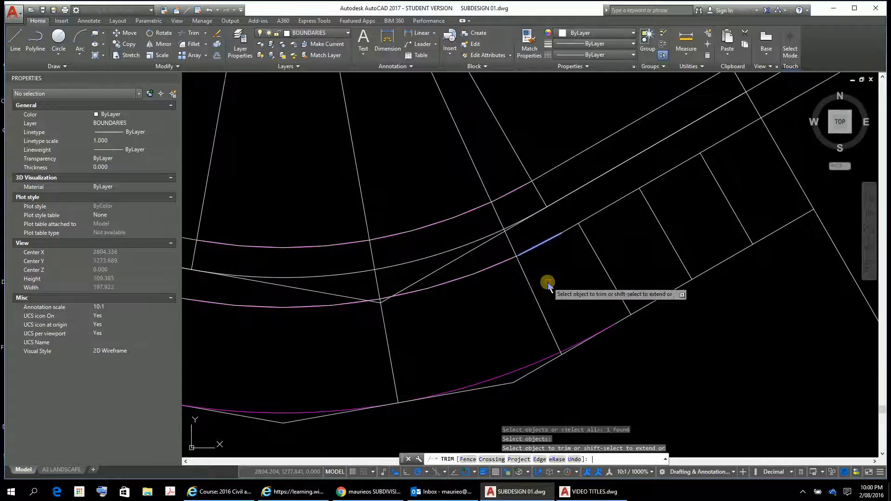
pyautogui.click(482, 185)
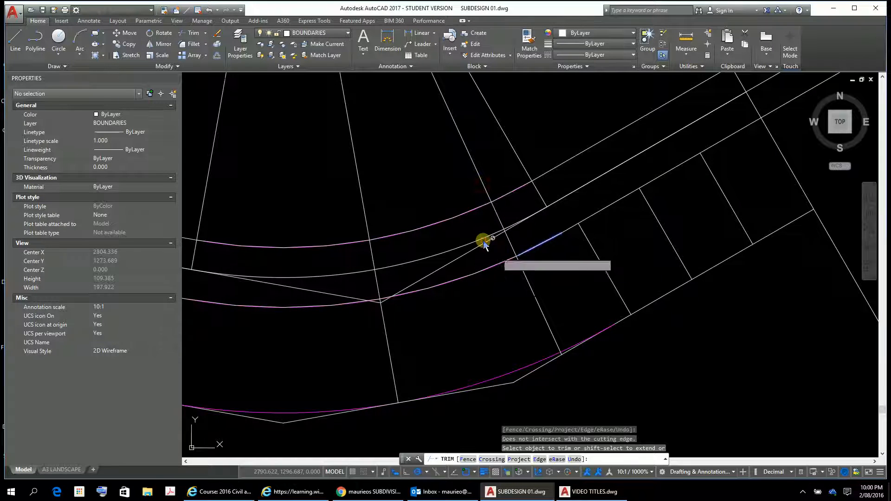
pyautogui.press('Escape')
pyautogui.press('Escape')
pyautogui.press('Escape')
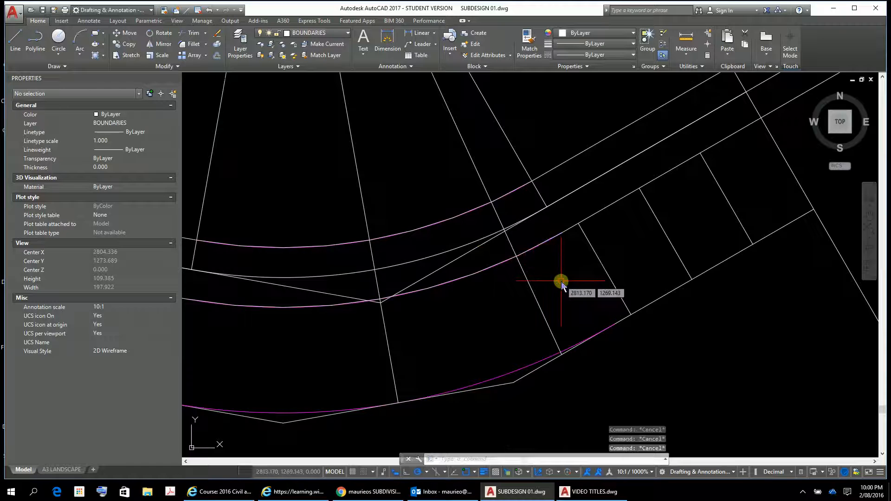
# Trim off the radial line north of the southern road boundary, using the boundary segment it crosses as the cutting edge
pyautogui.write('tr')
pyautogui.press('Return')
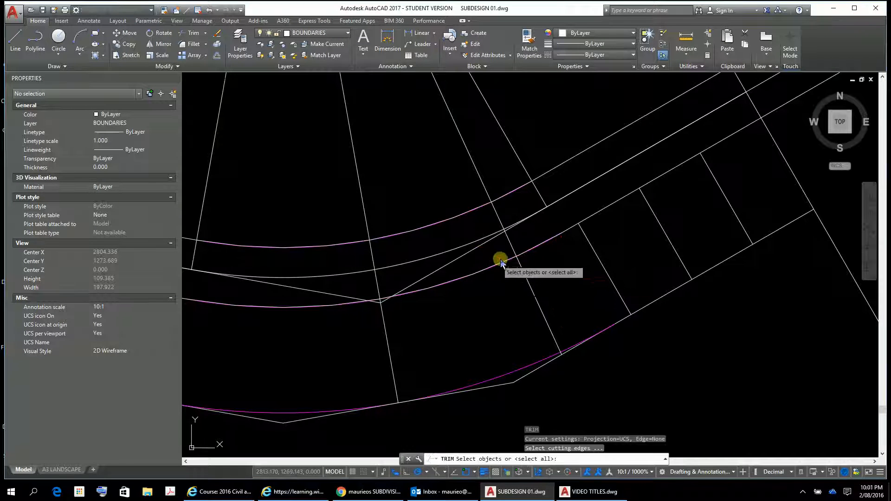
pyautogui.scroll(10, 527, 261)
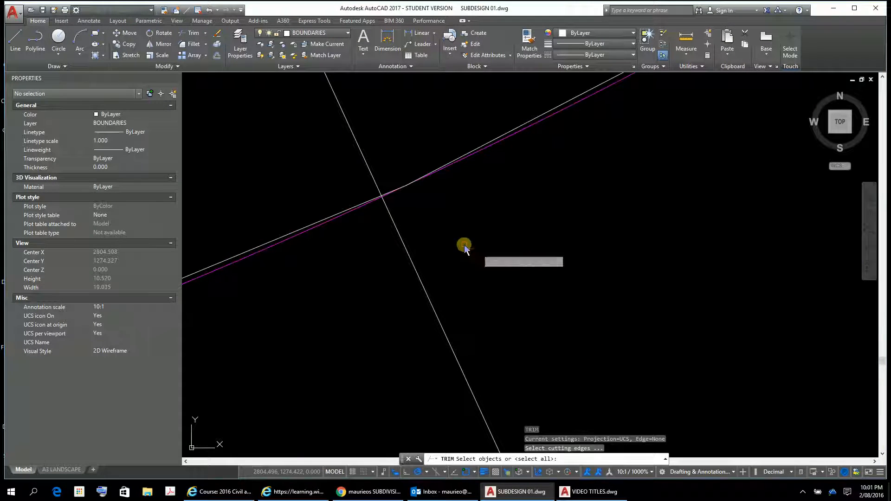
pyautogui.click(309, 227)
pyautogui.press('Return')
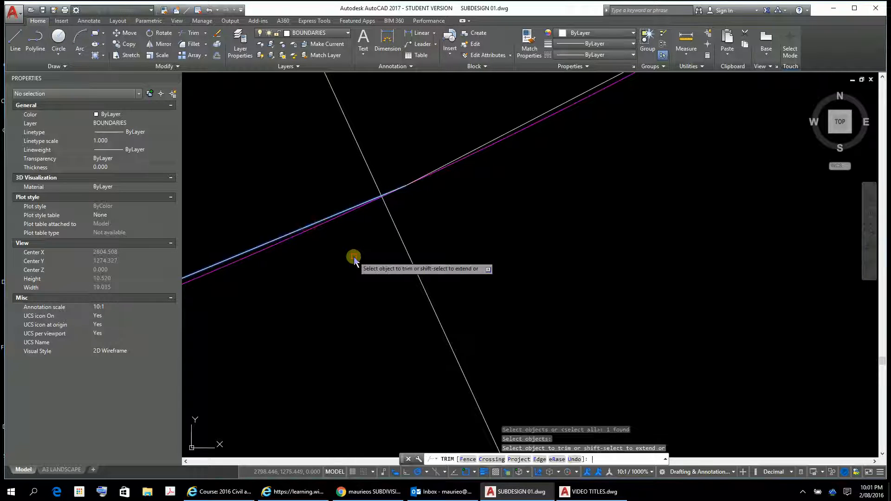
pyautogui.click(363, 158)
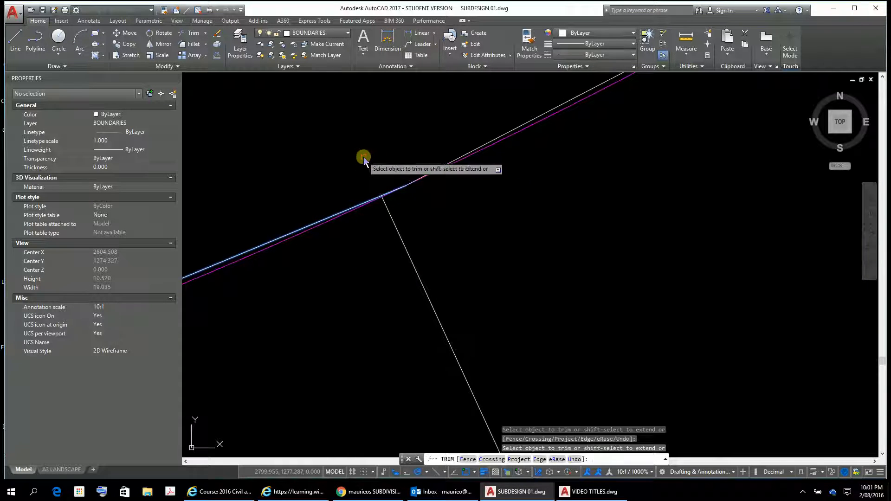
pyautogui.scroll(-10, 571, 262)
pyautogui.scroll(6, 473, 238)
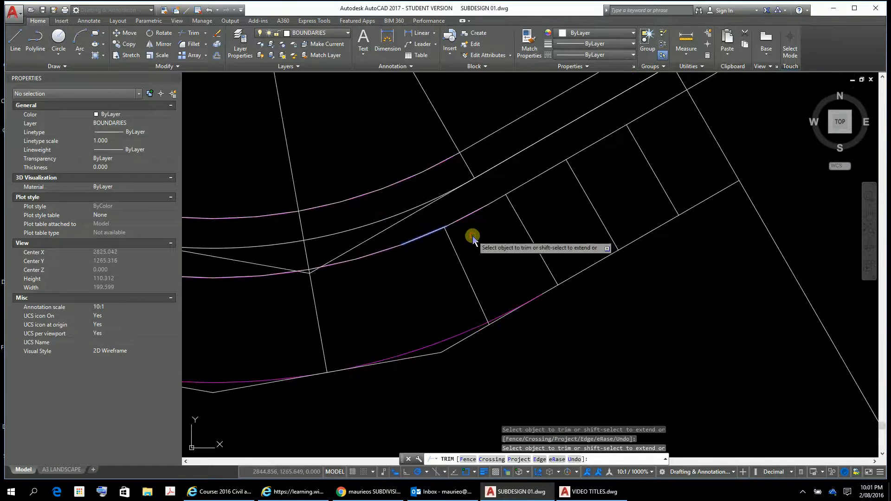
# Turn off the CURVED BOUNDARIES layer and end the trim command
pyautogui.moveTo(498, 235); pyautogui.dragTo(696, 185, button='middle')
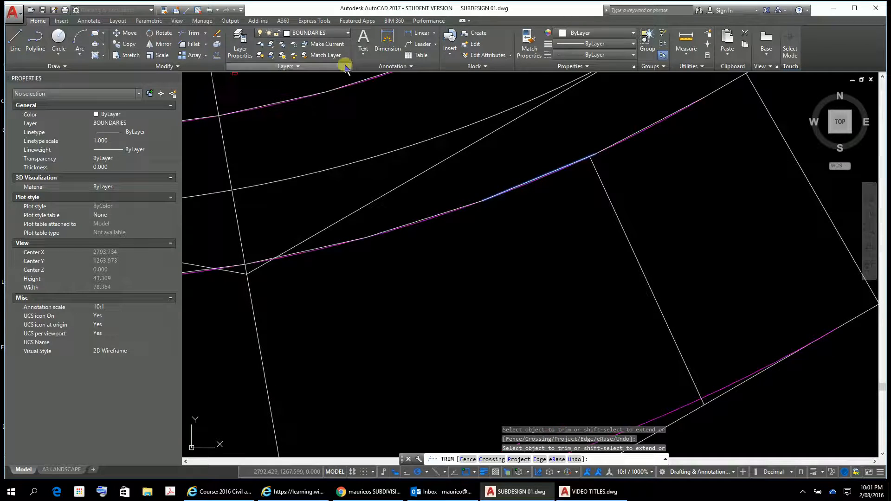
pyautogui.click(347, 33)
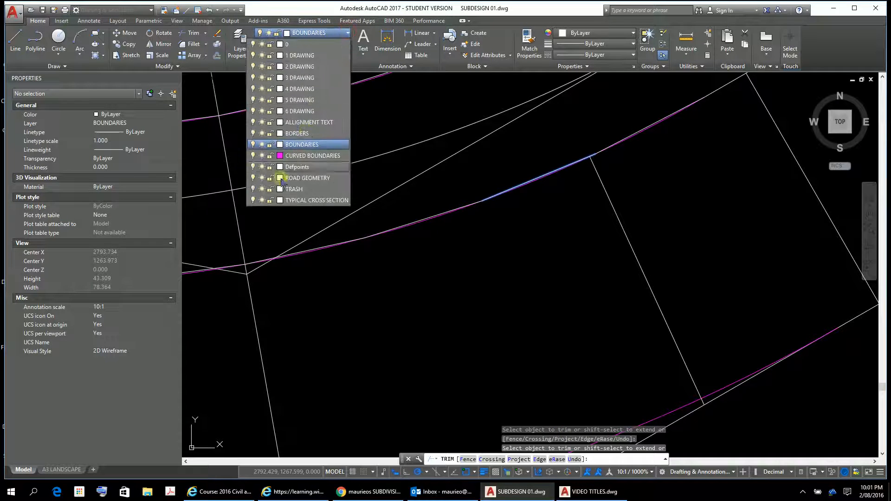
pyautogui.click(252, 157)
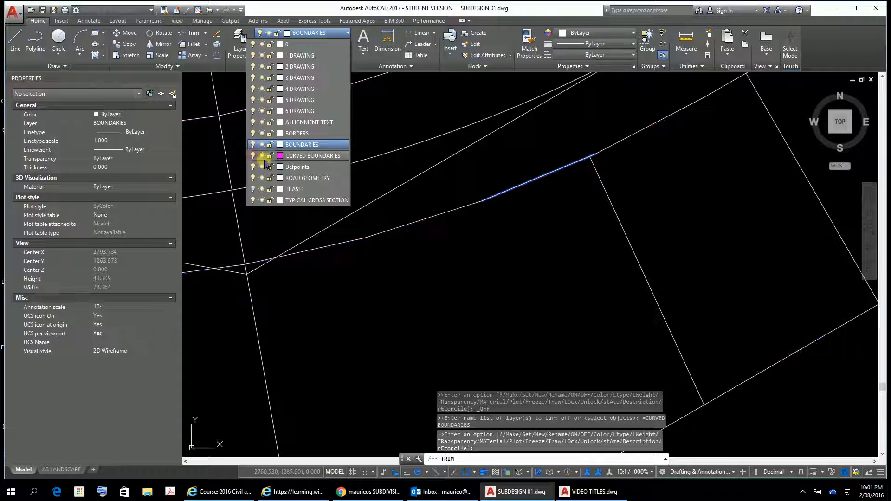
pyautogui.click(412, 276)
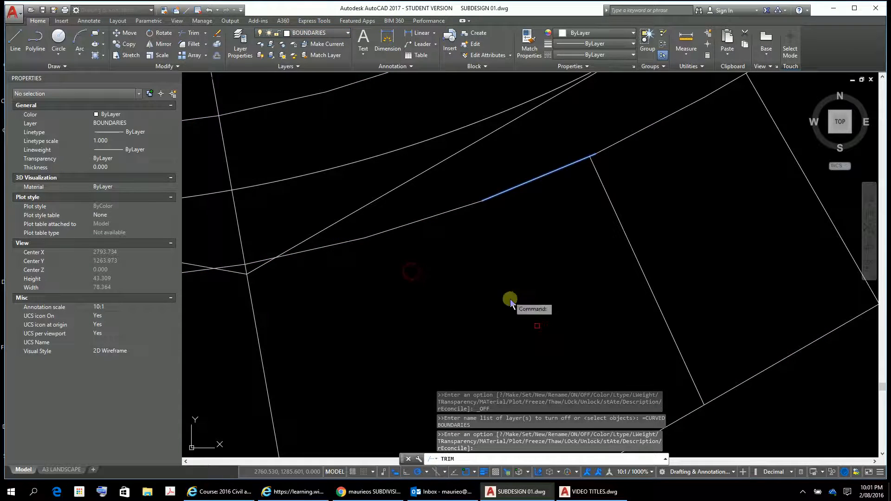
pyautogui.scroll(-4, 652, 342)
pyautogui.moveTo(622, 330)
pyautogui.mouseDown(button='middle')
pyautogui.moveTo(389, 316)
pyautogui.moveTo(356, 324)
pyautogui.mouseUp(button='middle')
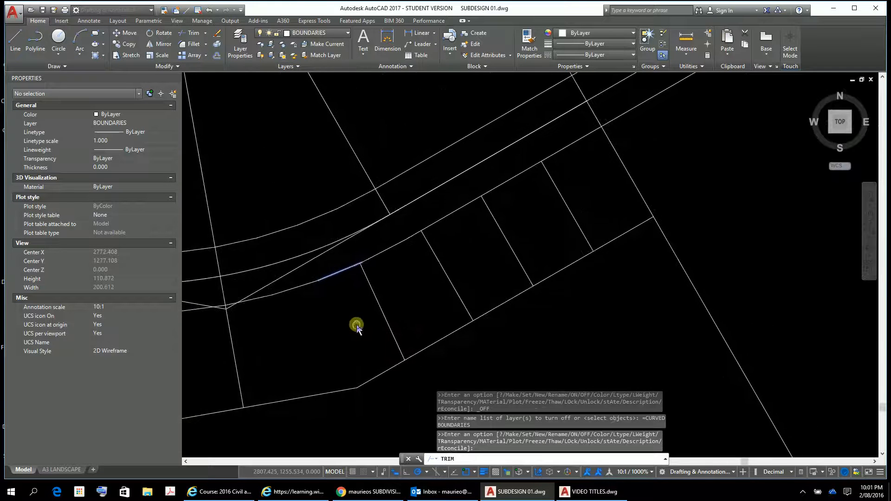
pyautogui.scroll(4, 402, 293)
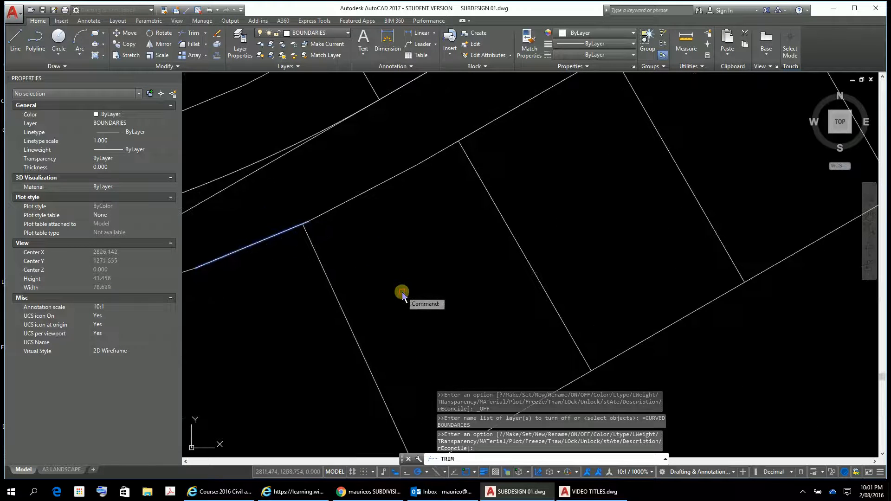
pyautogui.press('Escape')
pyautogui.press('Escape')
pyautogui.press('Escape')
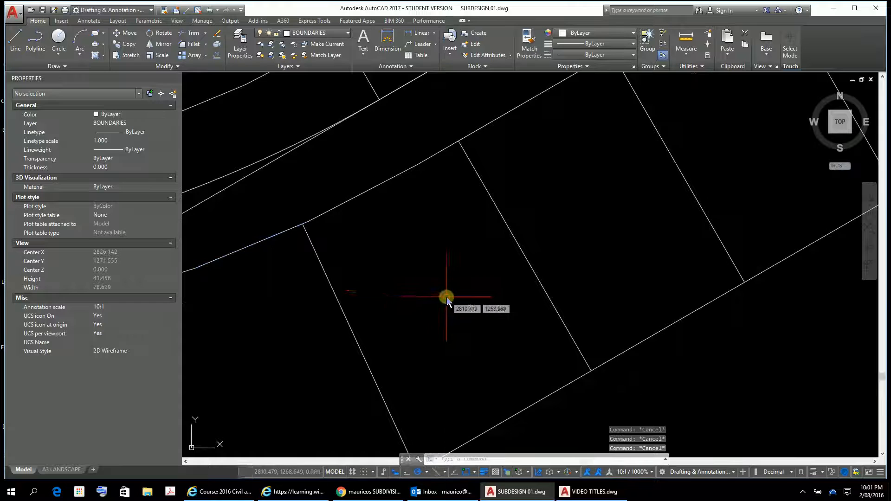
pyautogui.scroll(-4, 447, 297)
pyautogui.moveTo(447, 297); pyautogui.dragTo(447, 282, button='middle')
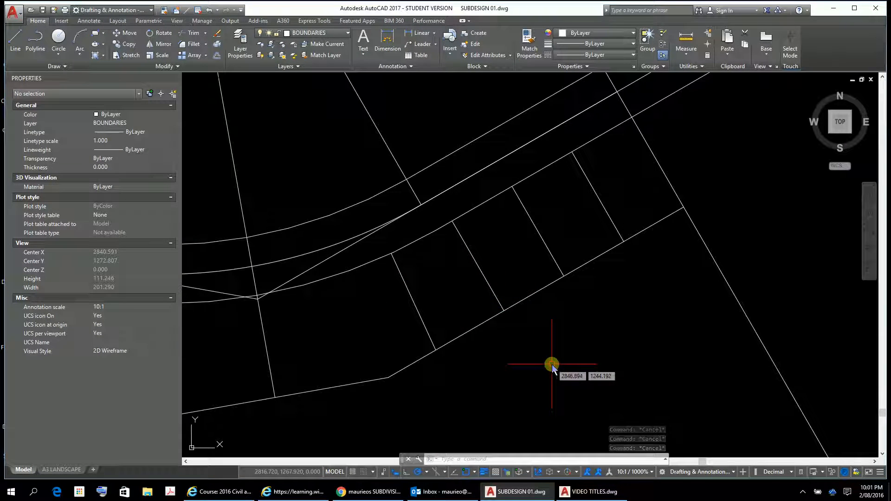
pyautogui.press('Escape')
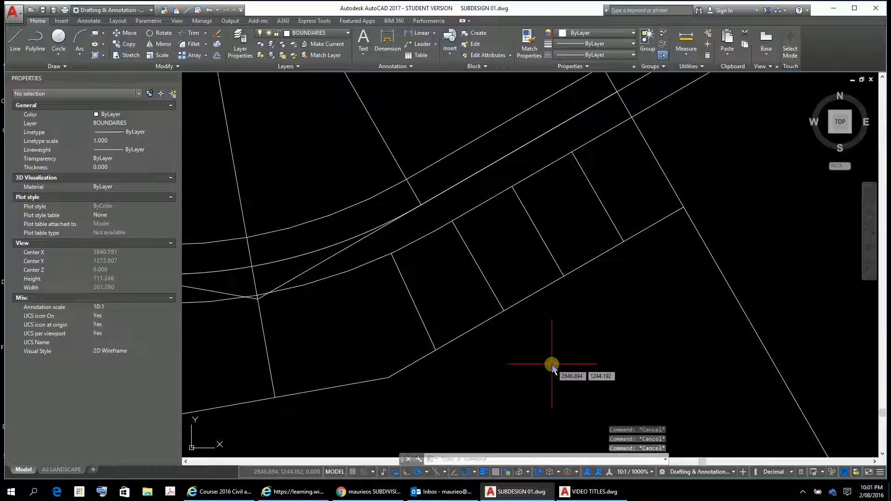
# Create a closed boundary polyline around the lot between the new radial line and the first side boundary east of it
pyautogui.write('BO')
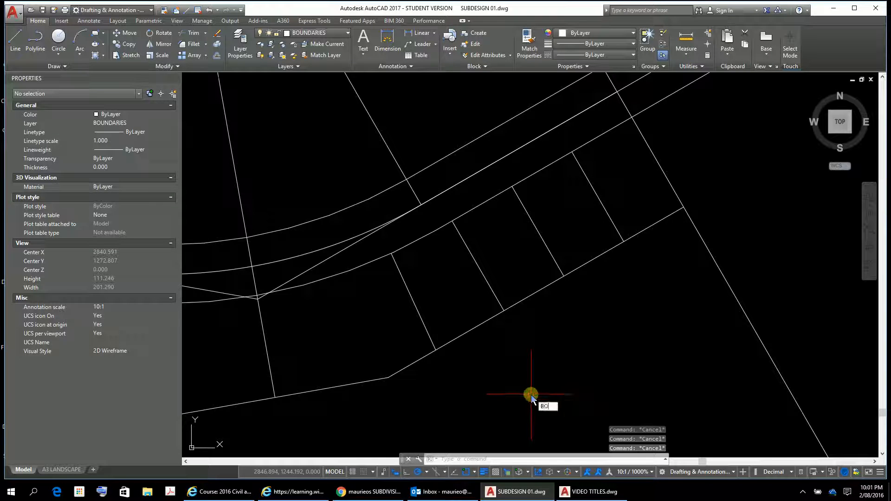
pyautogui.write('UNDARY')
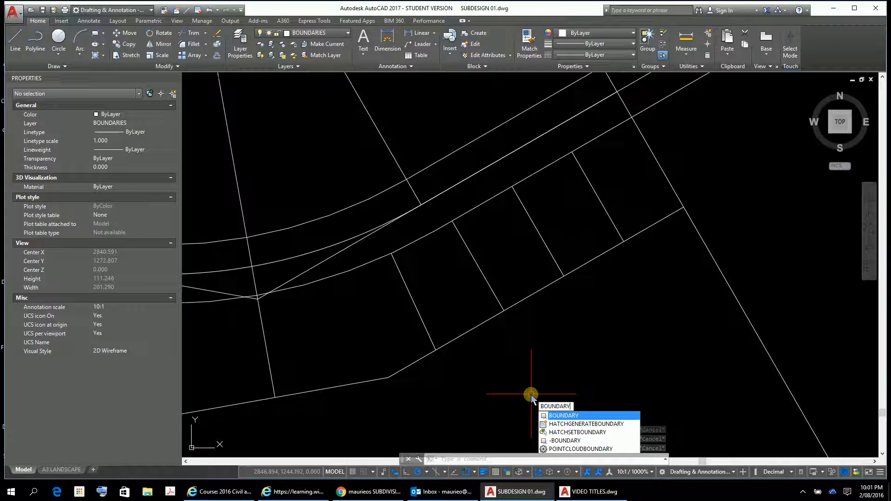
pyautogui.press('Return')
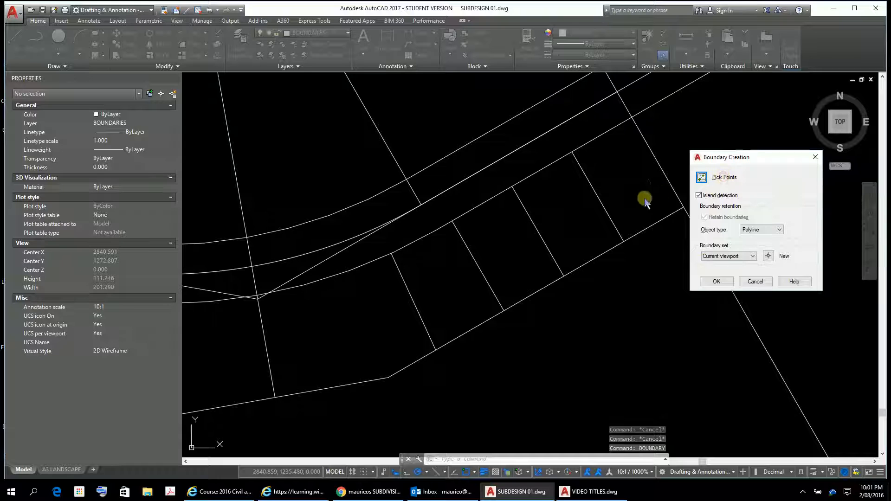
pyautogui.click(703, 182)
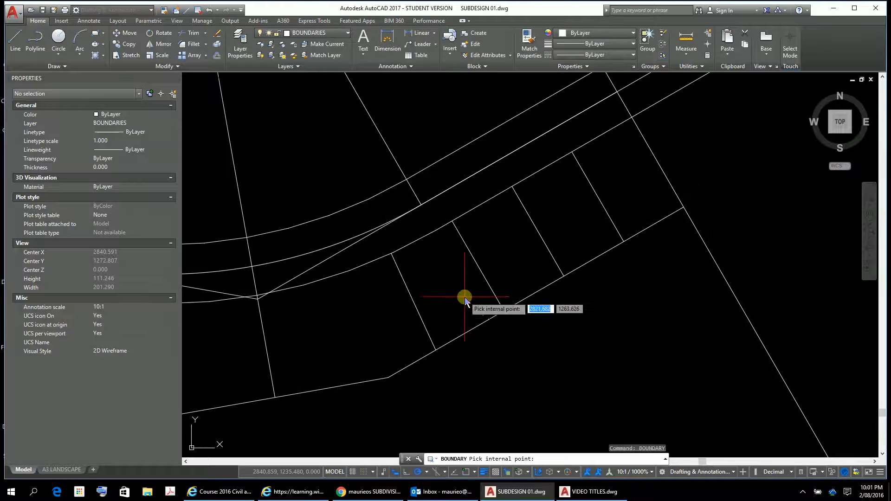
pyautogui.click(464, 297)
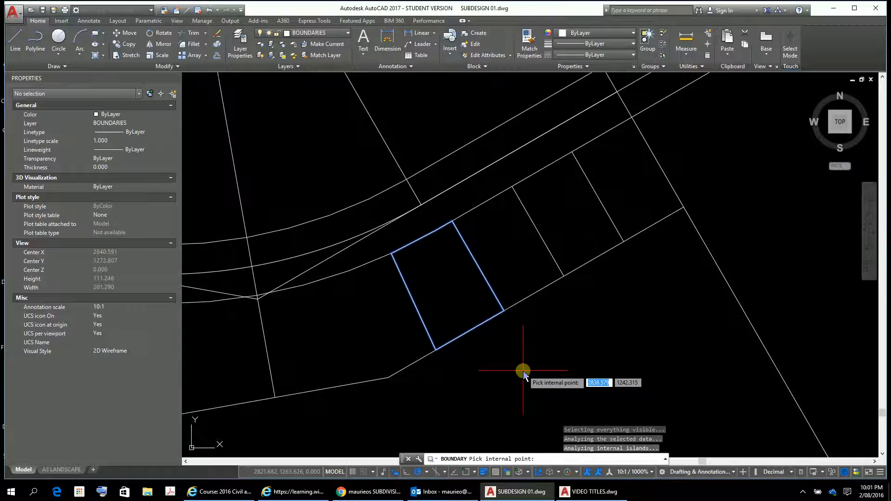
pyautogui.press('Return')
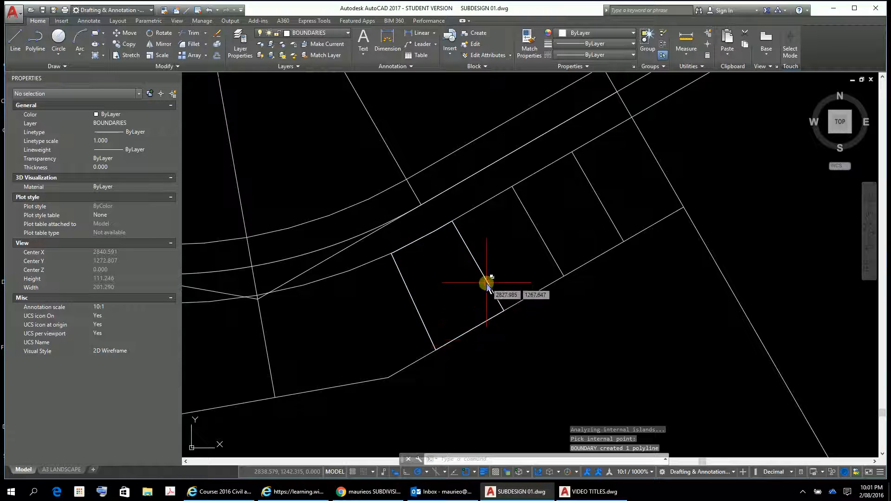
# Select the lot's boundary polyline to check its area in the properties
pyautogui.click(487, 283)
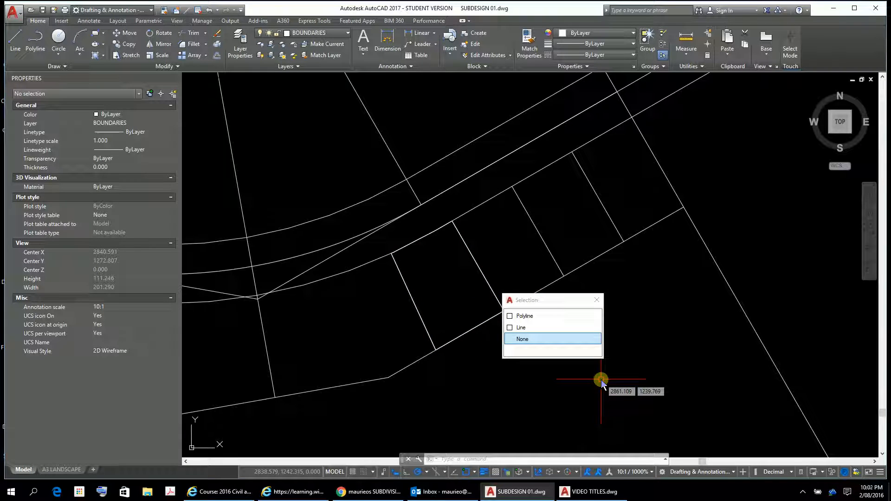
pyautogui.click(525, 316)
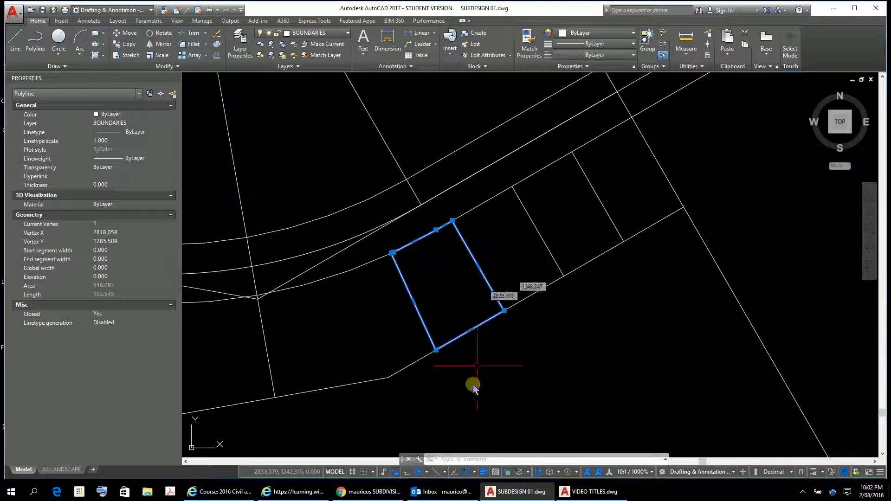
pyautogui.press('Escape')
pyautogui.press('Escape')
pyautogui.press('Escape')
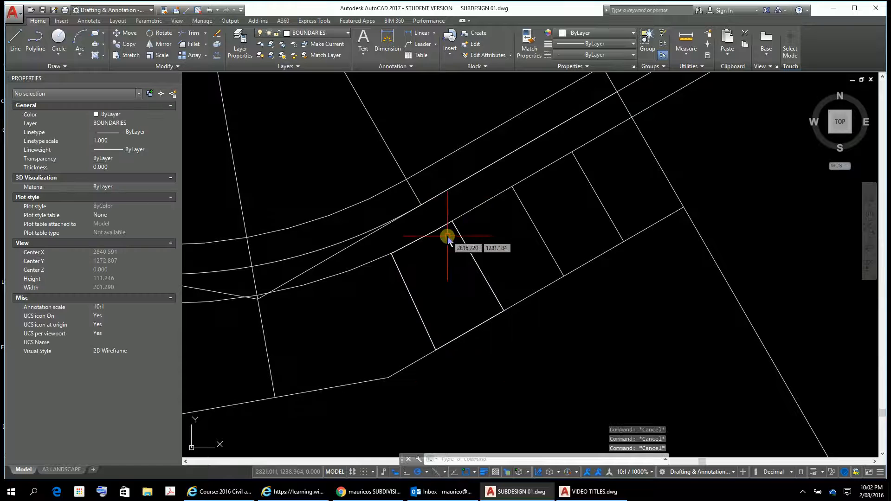
# Delete the closed boundary polyline from around the lot, keeping the lot lines beneath it
pyautogui.scroll(5, 402, 264)
pyautogui.scroll(-2, 402, 263)
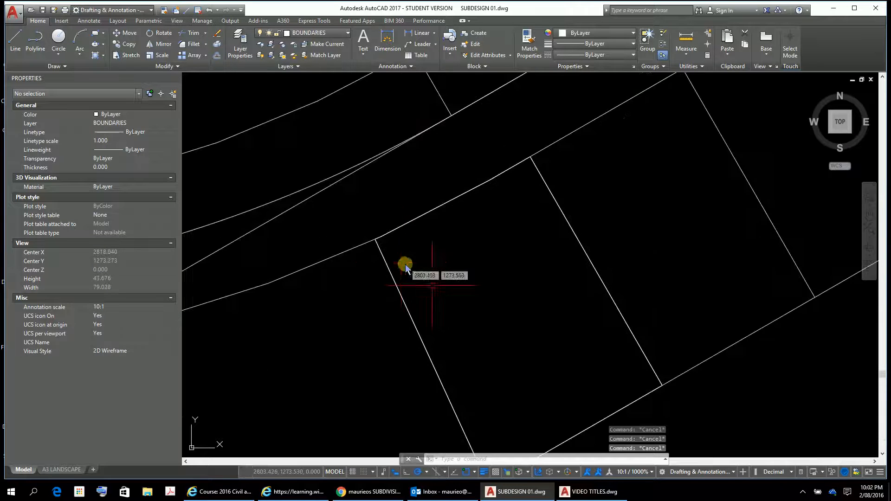
pyautogui.click(434, 369)
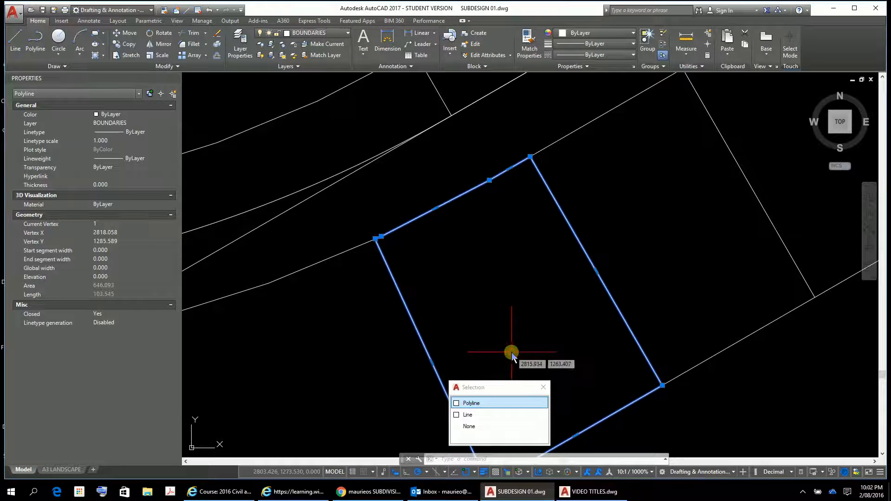
pyautogui.press('Delete')
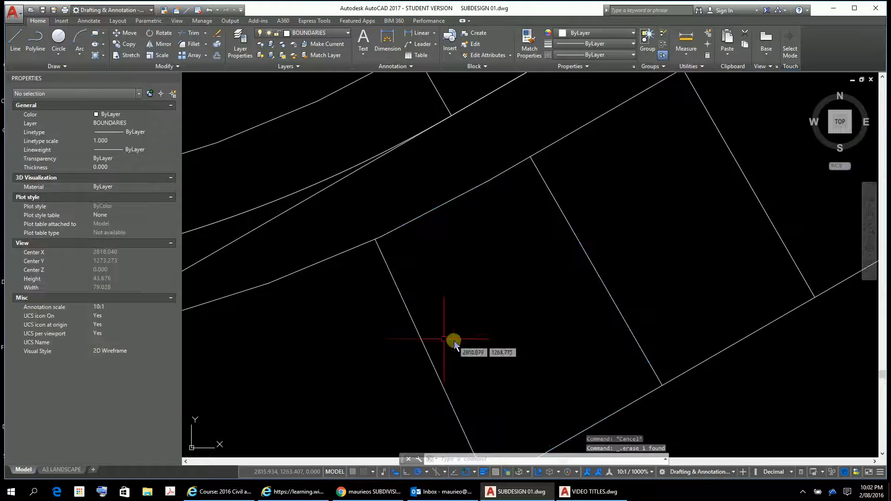
# Select the lot's radial side line to check its length in the properties
pyautogui.click(416, 334)
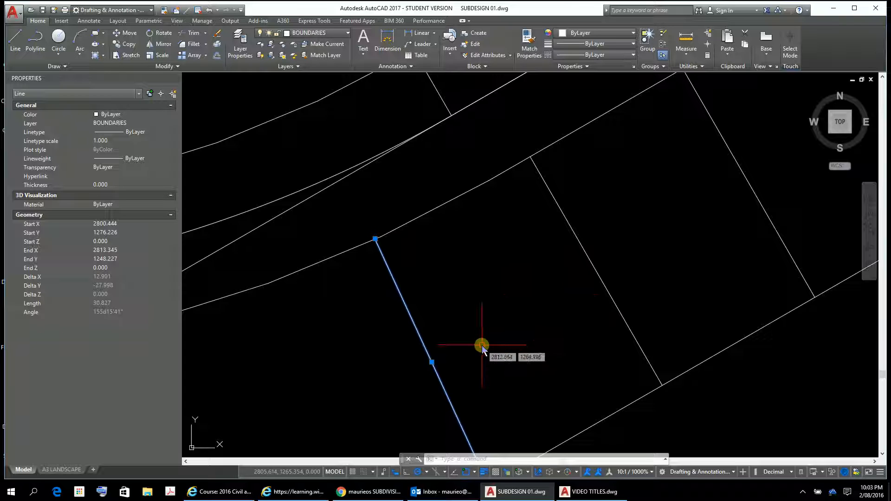
pyautogui.press('Escape')
pyautogui.press('Escape')
pyautogui.click(436, 307)
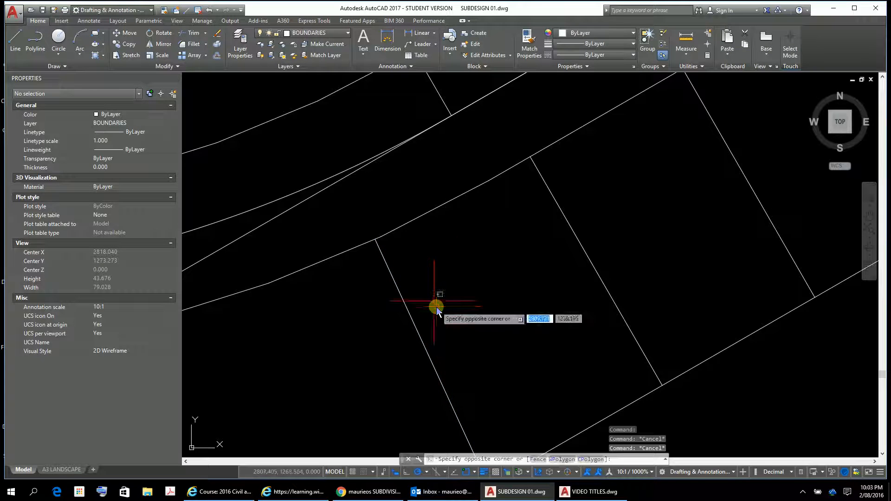
pyautogui.write('c')
pyautogui.press('Return')
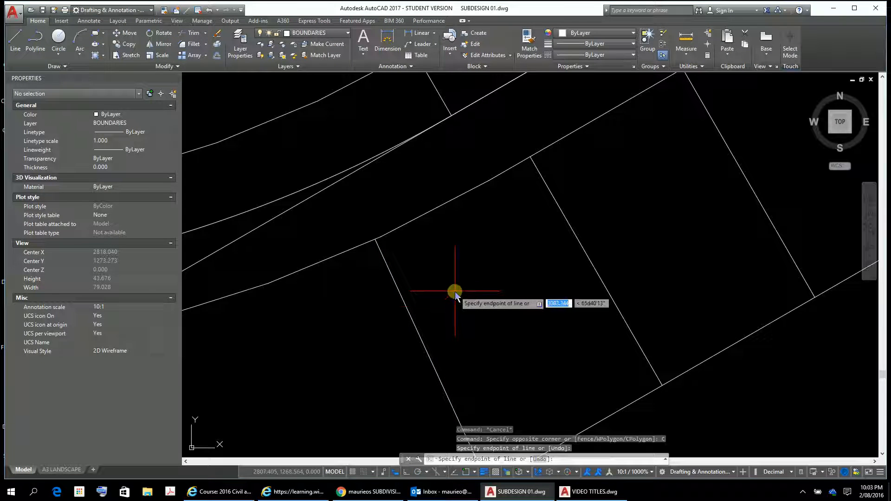
pyautogui.press('Escape')
pyautogui.press('Escape')
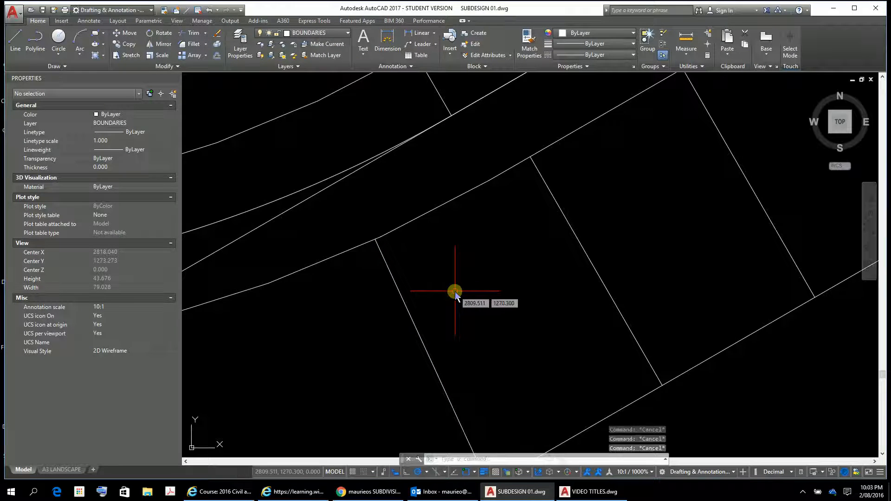
pyautogui.write('o')
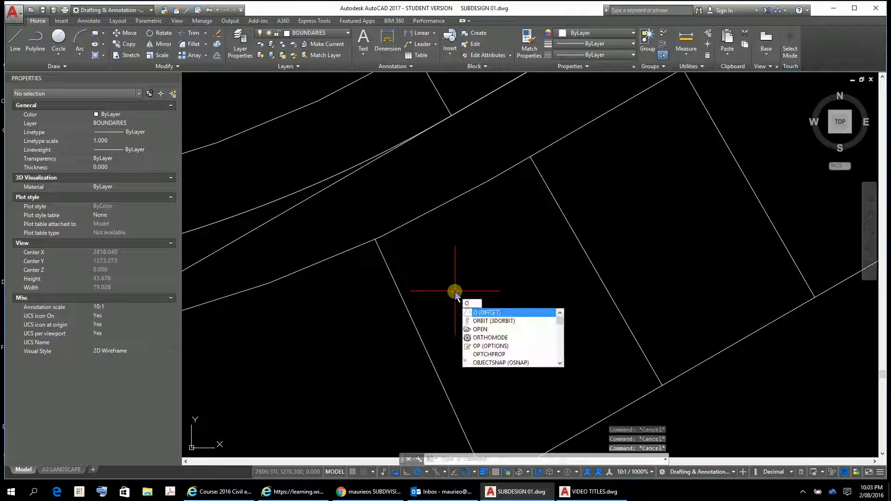
pyautogui.press('BackSpace')
# Draw a circle of radius 1.49 centred where the radial lot line meets the southern road boundary
pyautogui.write('c')
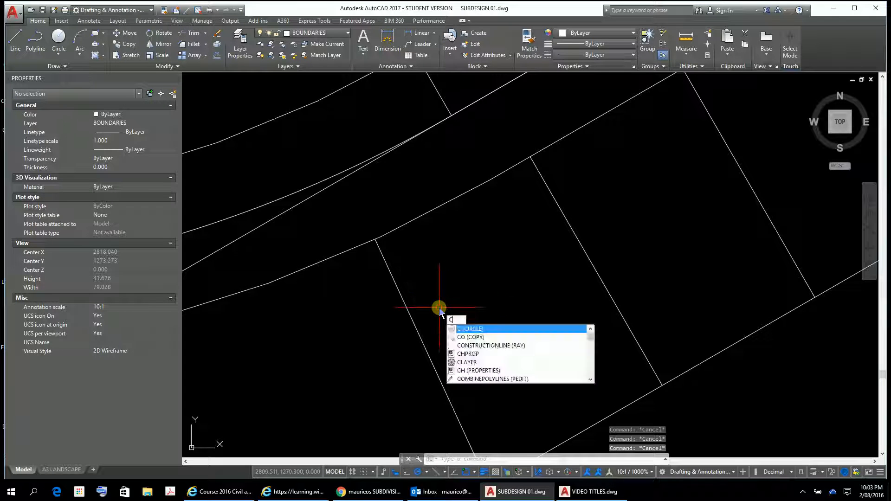
pyautogui.press('Return')
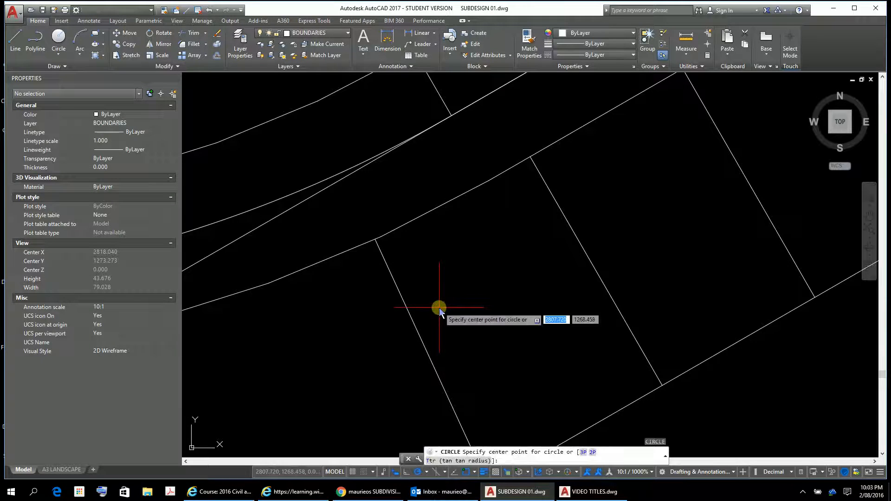
pyautogui.click(375, 239)
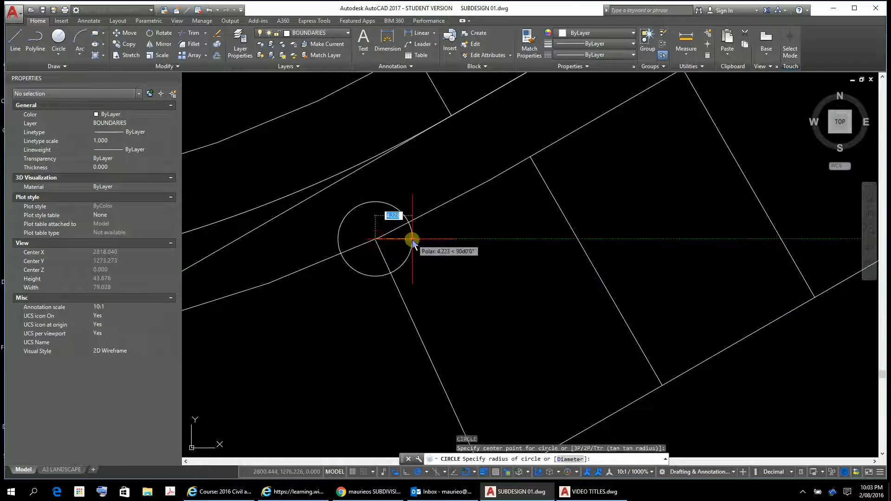
pyautogui.write('1.49')
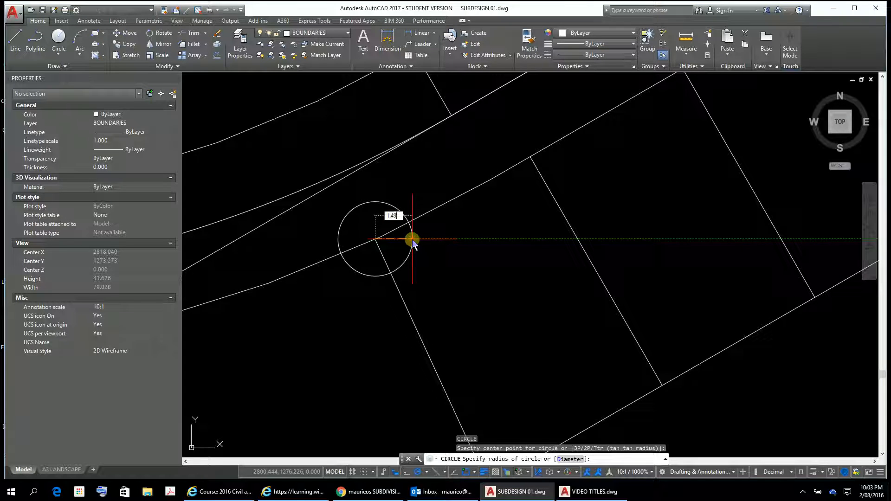
pyautogui.press('Return')
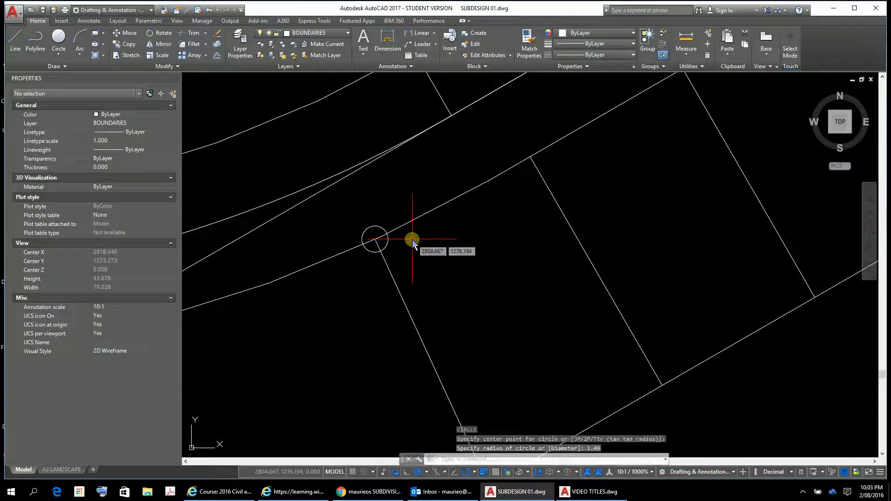
# Delete the radial lot line that runs south from the small circle's centre to the rear boundary
pyautogui.scroll(-4, 443, 249)
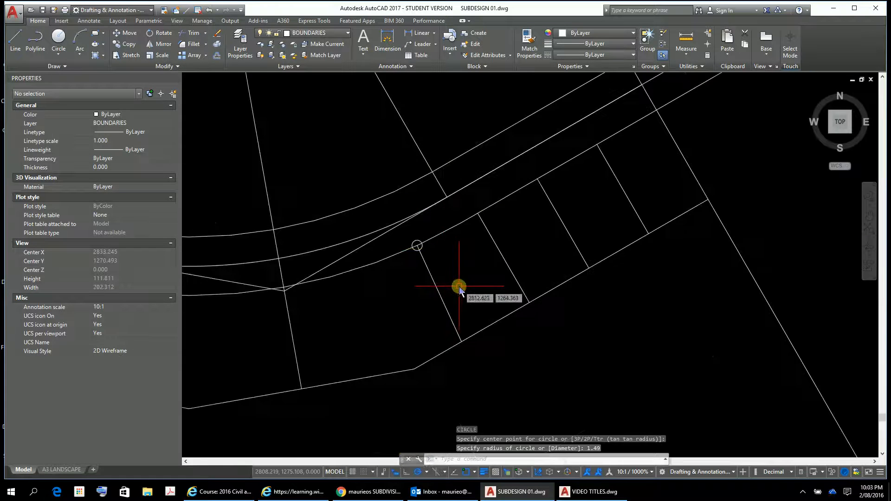
pyautogui.click(433, 284)
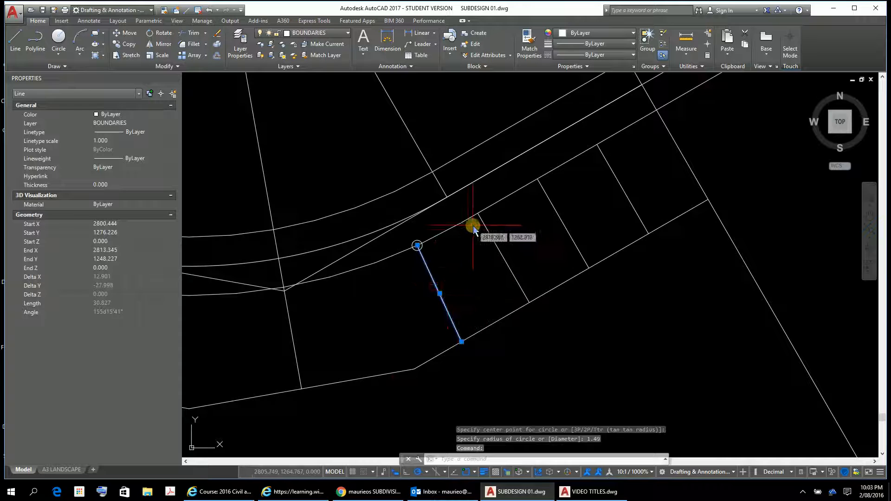
pyautogui.press('Delete')
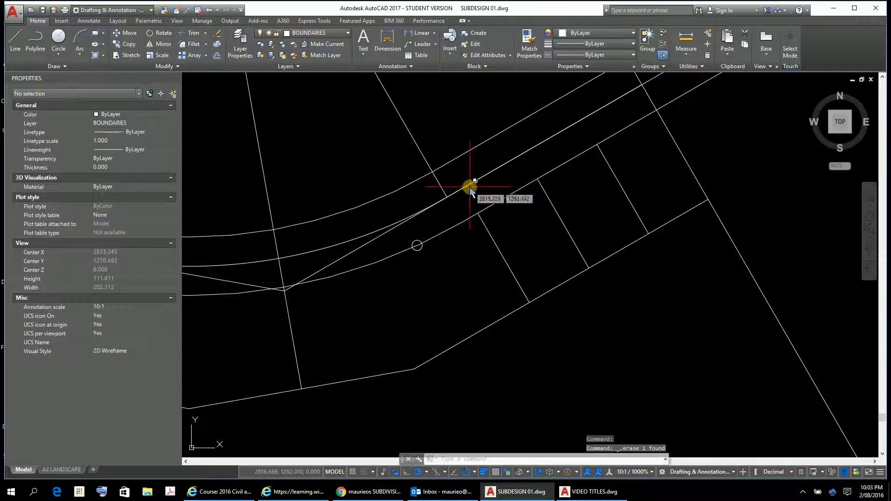
pyautogui.scroll(-4, 469, 190)
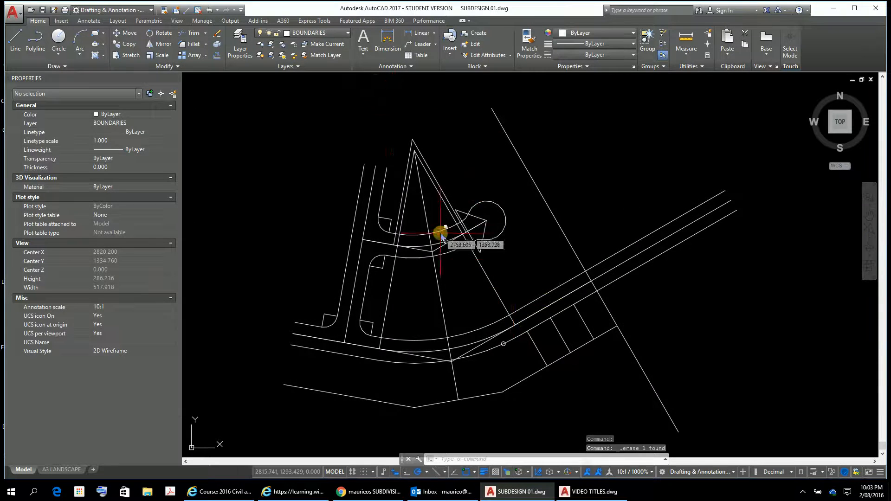
# Draw a line from the inner apex of the converging radial lines to the small circle's eastern intersection with the southern road boundary
pyautogui.scroll(4, 429, 201)
pyautogui.moveTo(430, 201); pyautogui.dragTo(455, 272, button='middle')
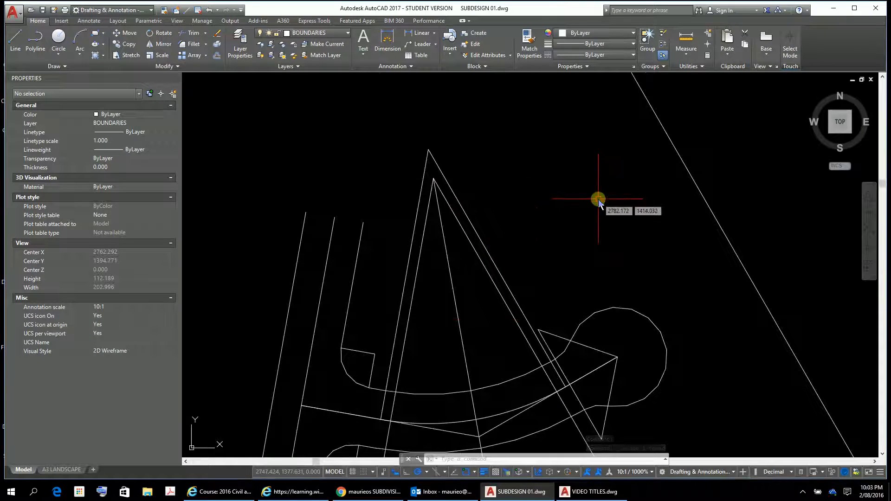
pyautogui.write('l')
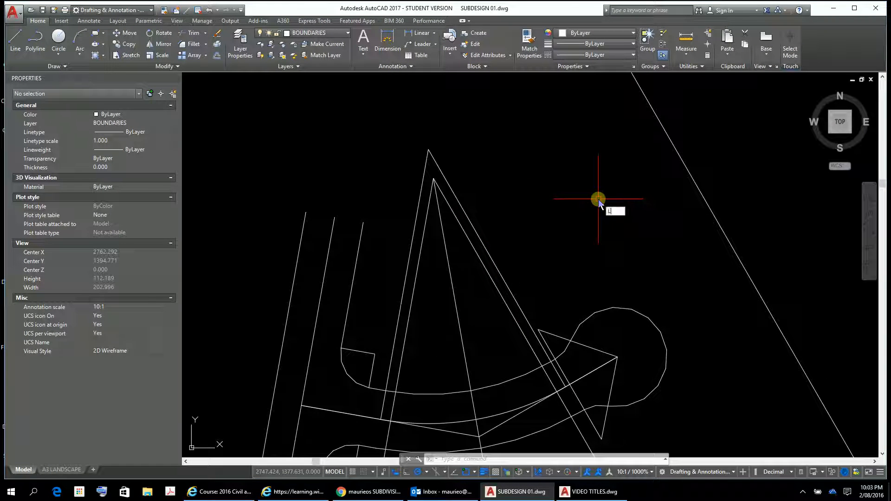
pyautogui.press('Return')
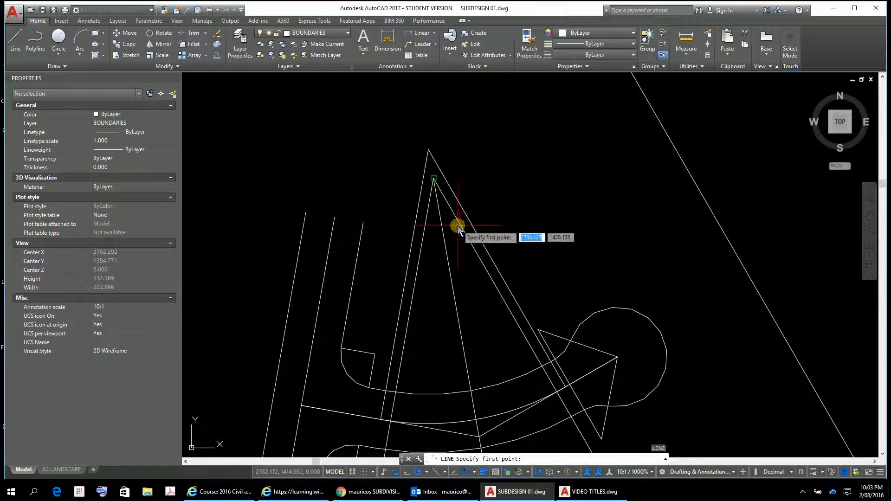
pyautogui.click(435, 179)
pyautogui.scroll(-4, 551, 334)
pyautogui.moveTo(528, 316); pyautogui.dragTo(365, 5, button='middle')
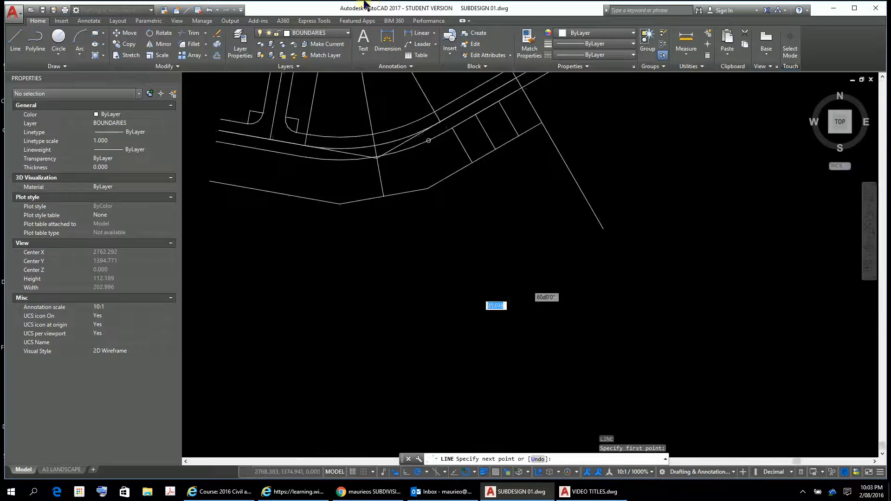
pyautogui.scroll(3, 445, 166)
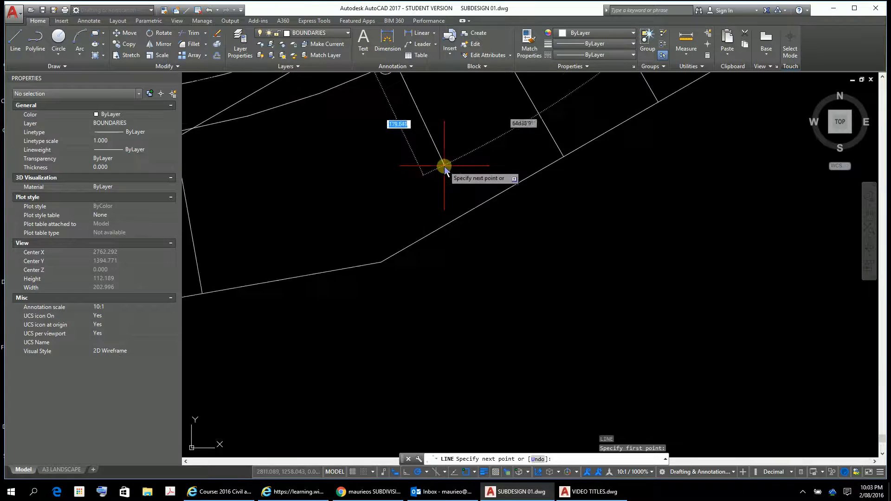
pyautogui.moveTo(445, 166); pyautogui.dragTo(553, 389, button='middle')
pyautogui.scroll(4, 539, 341)
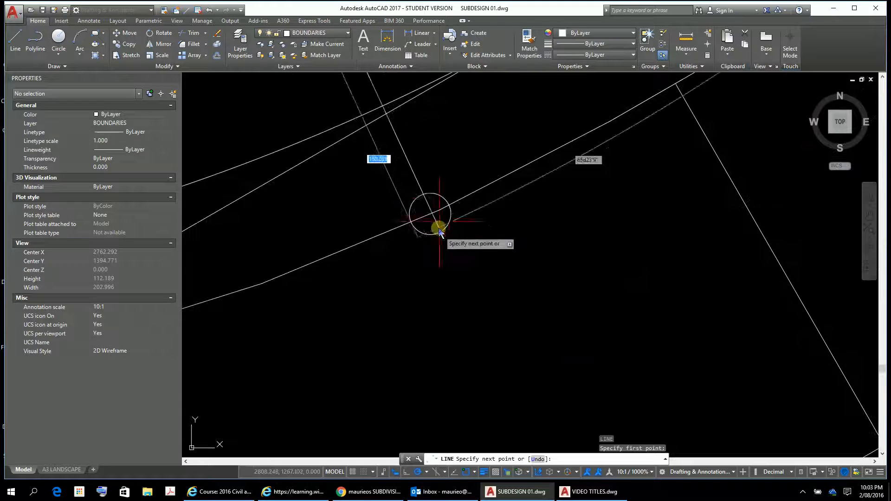
pyautogui.click(448, 205)
pyautogui.press('Escape')
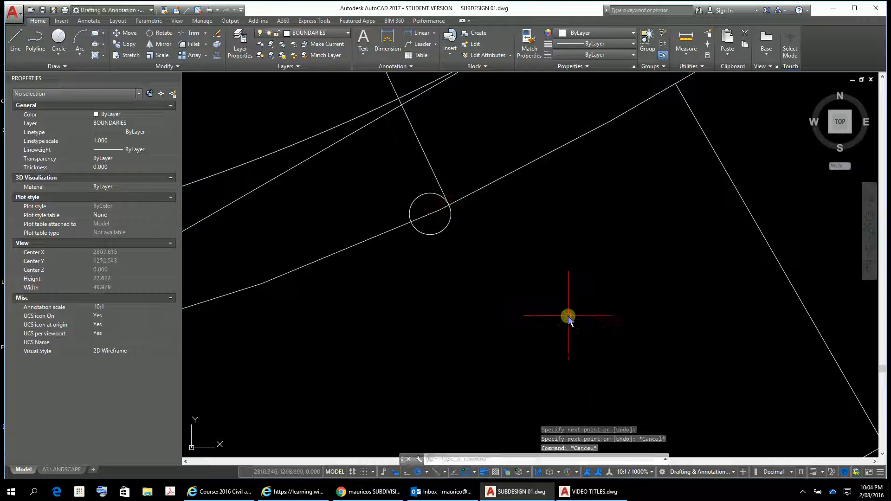
pyautogui.press('Escape')
pyautogui.press('Escape')
# Extend the new radial line south to the lots' rear boundary
pyautogui.scroll(-5, 650, 308)
pyautogui.moveTo(650, 308); pyautogui.dragTo(551, 304, button='middle')
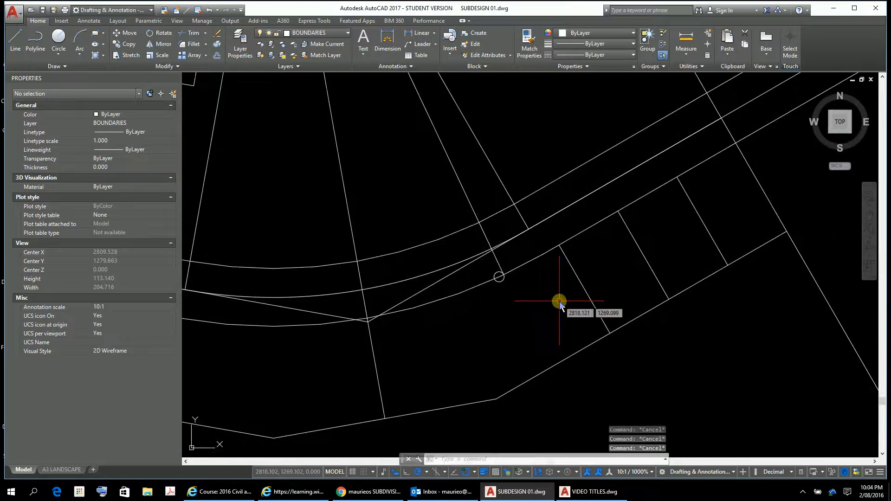
pyautogui.click(205, 32)
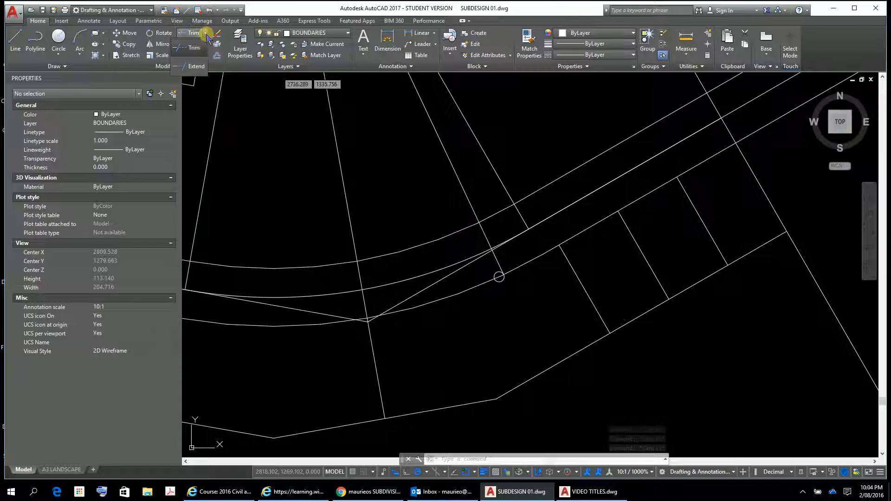
pyautogui.click(196, 66)
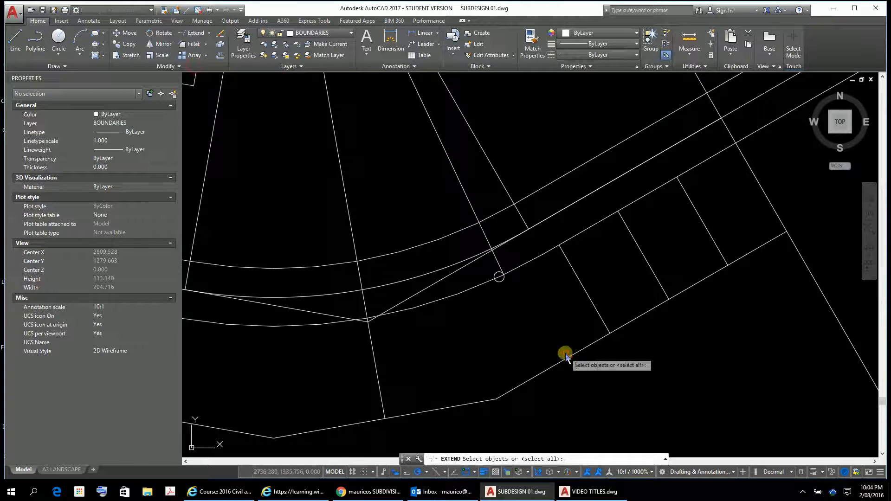
pyautogui.click(567, 356)
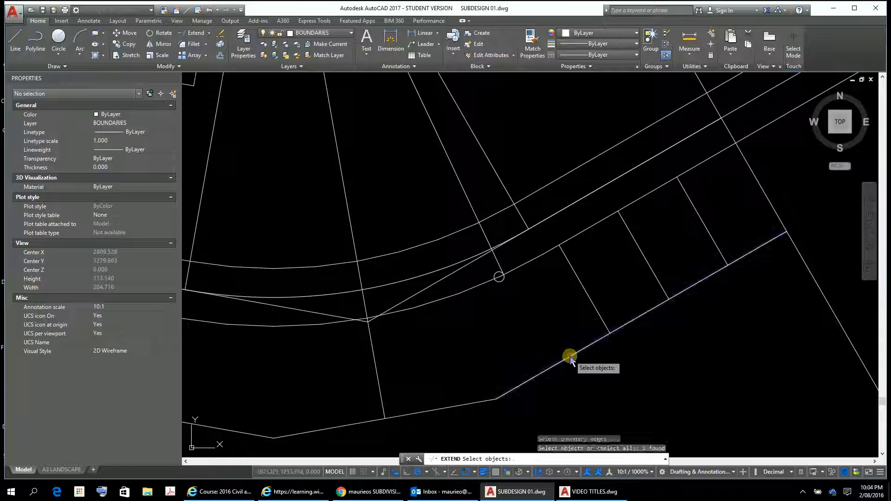
pyautogui.press('Return')
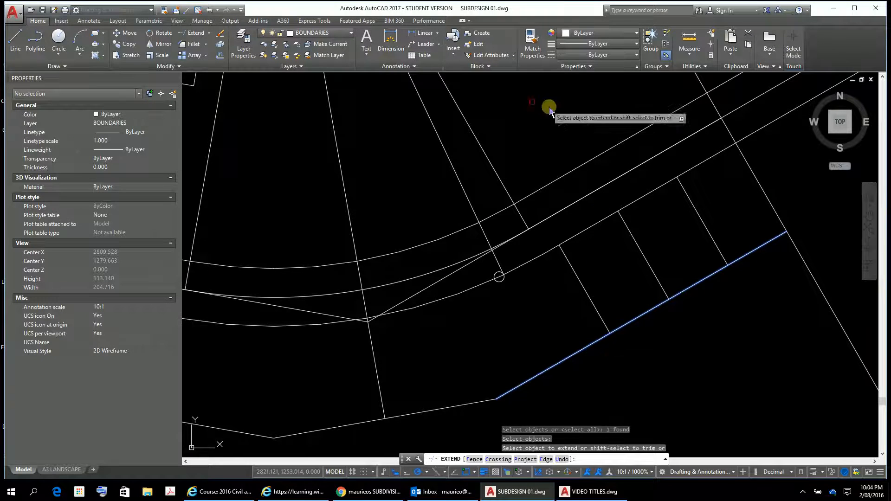
pyautogui.click(500, 266)
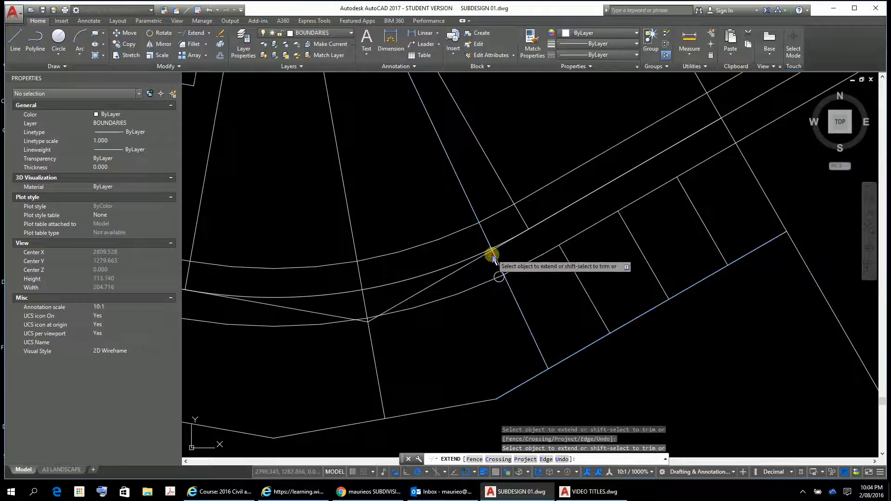
pyautogui.press('Escape')
pyautogui.press('Escape')
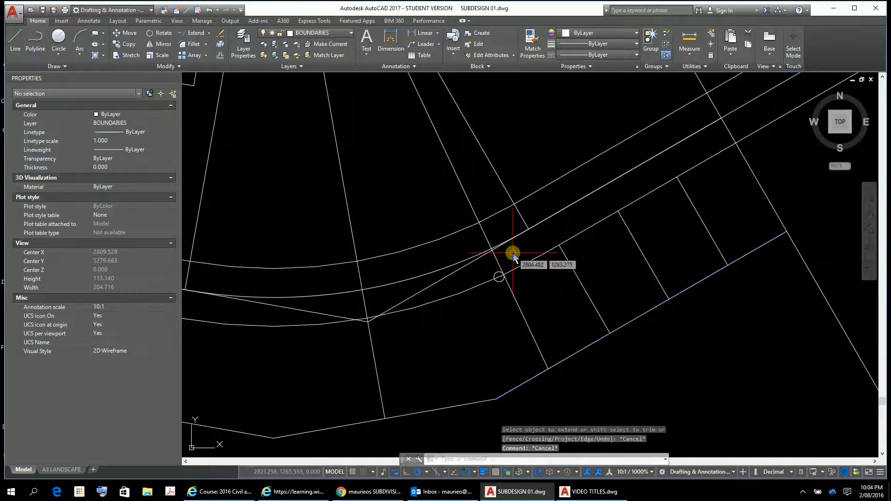
# Delete the small construction circle on the southern road boundary
pyautogui.scroll(3, 513, 253)
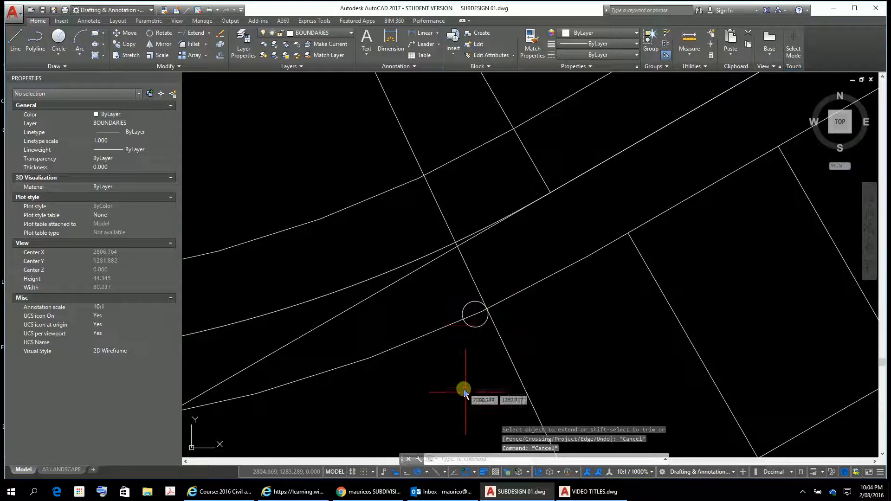
pyautogui.click(479, 327)
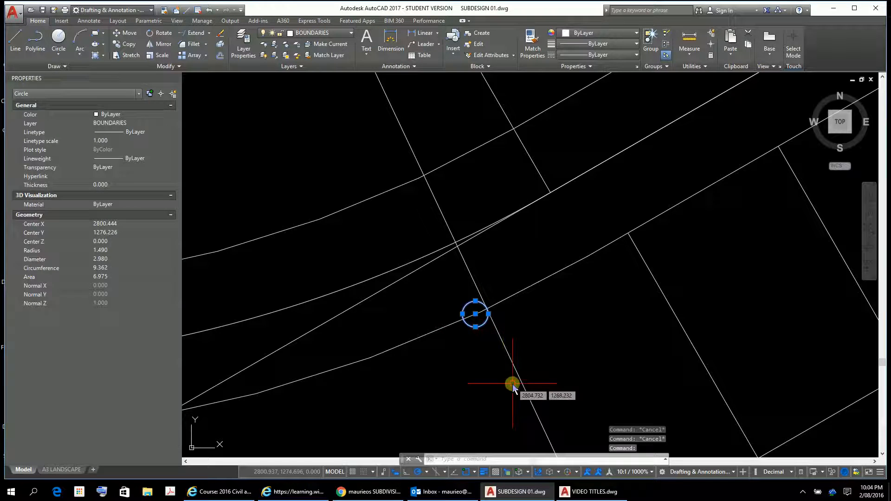
pyautogui.press('Delete')
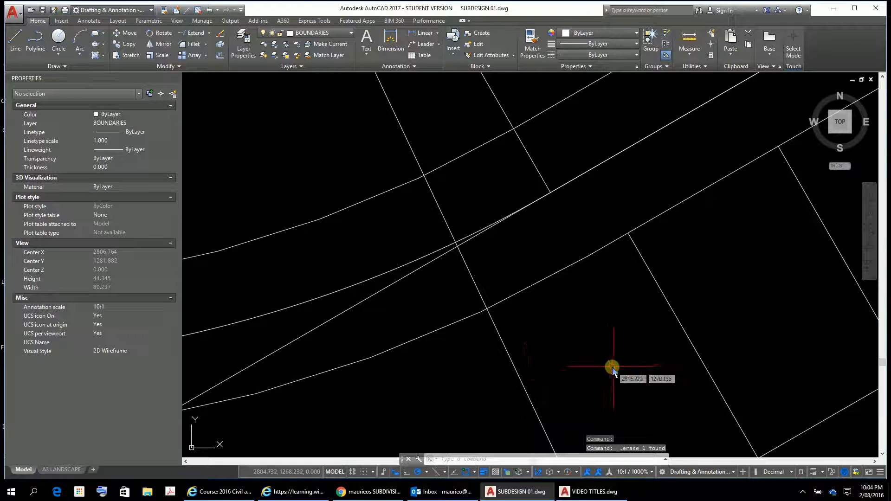
# Trim away the radial line north of the southern road boundary, keeping only the lot's side line
pyautogui.write('tr')
pyautogui.press('Return')
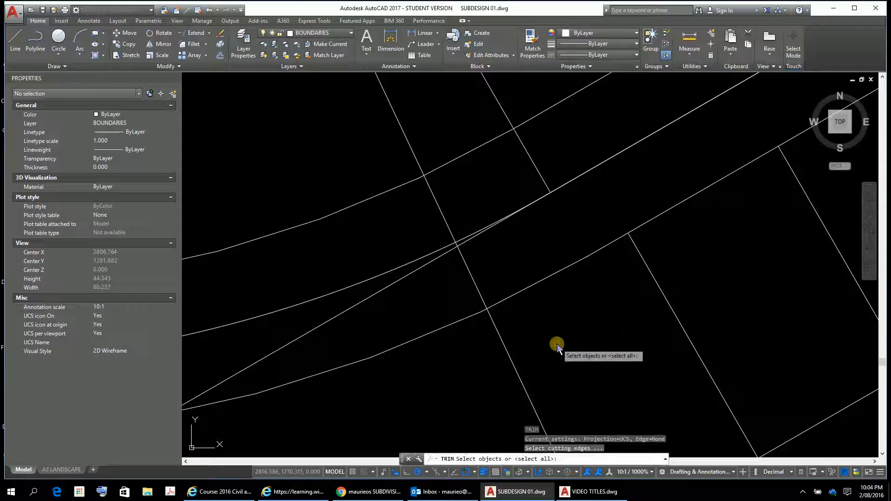
pyautogui.click(507, 301)
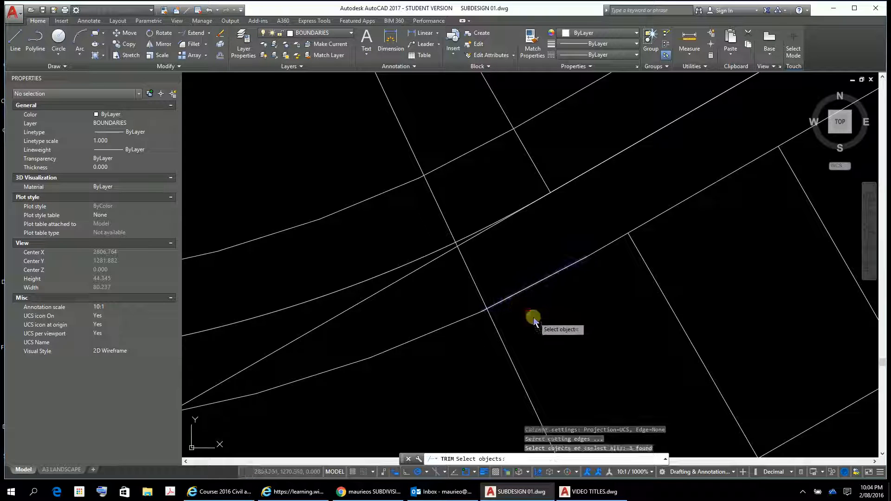
pyautogui.press('Return')
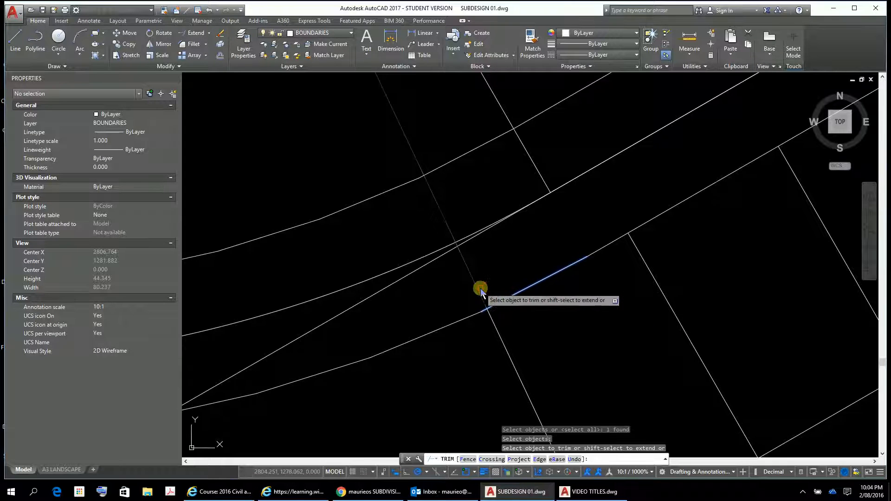
pyautogui.click(473, 287)
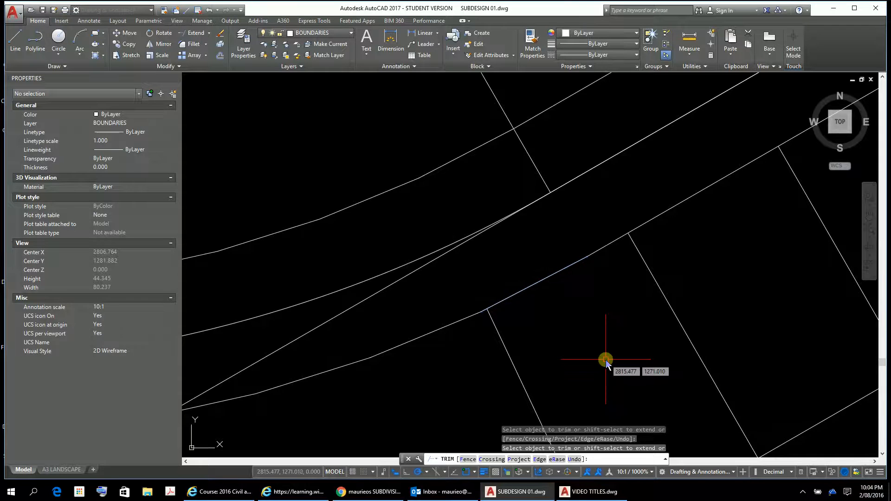
pyautogui.press('Escape')
# Create a closed boundary polyline inside the lot just east of the new radial side line
pyautogui.scroll(-6, 649, 364)
pyautogui.moveTo(656, 366); pyautogui.dragTo(538, 299, button='middle')
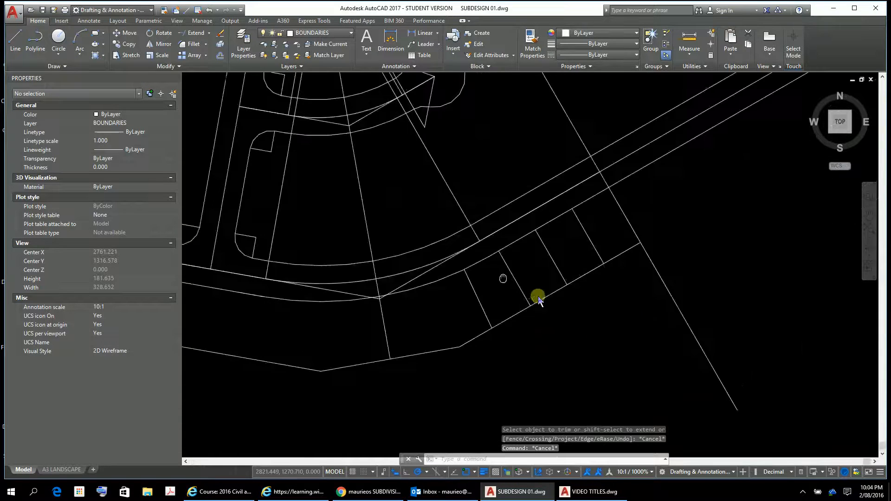
pyautogui.scroll(2, 478, 259)
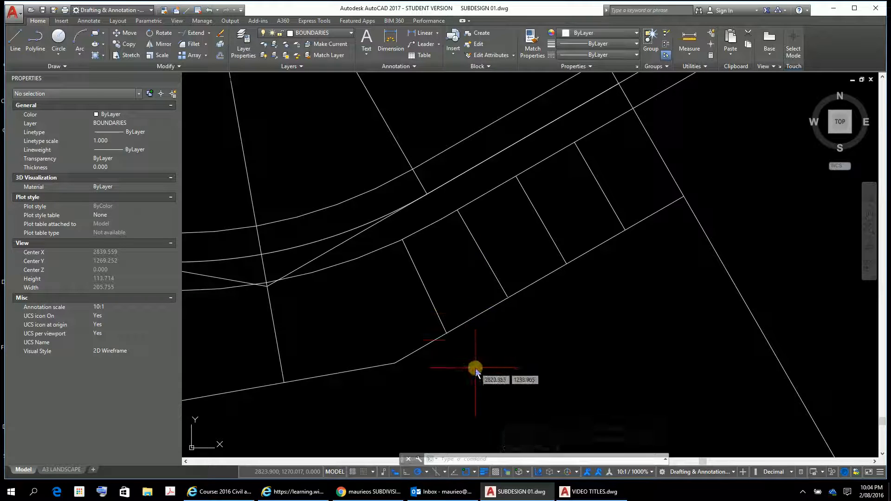
pyautogui.write('BO')
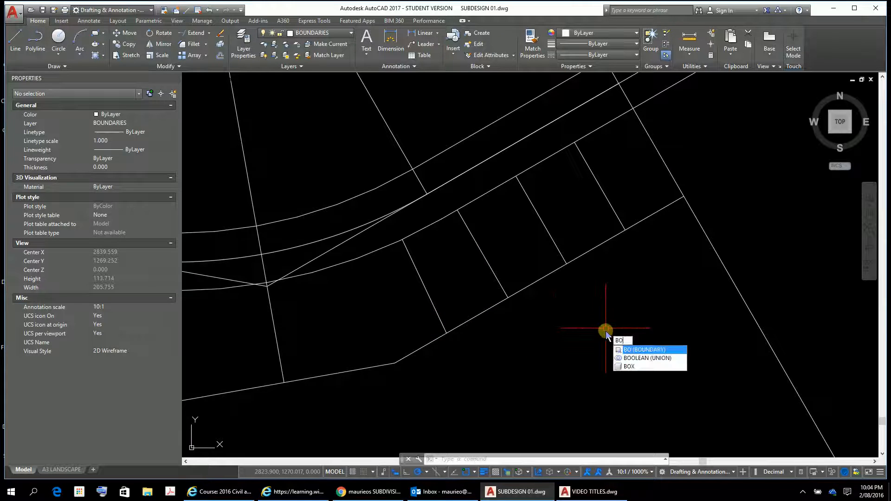
pyautogui.write('UNDA')
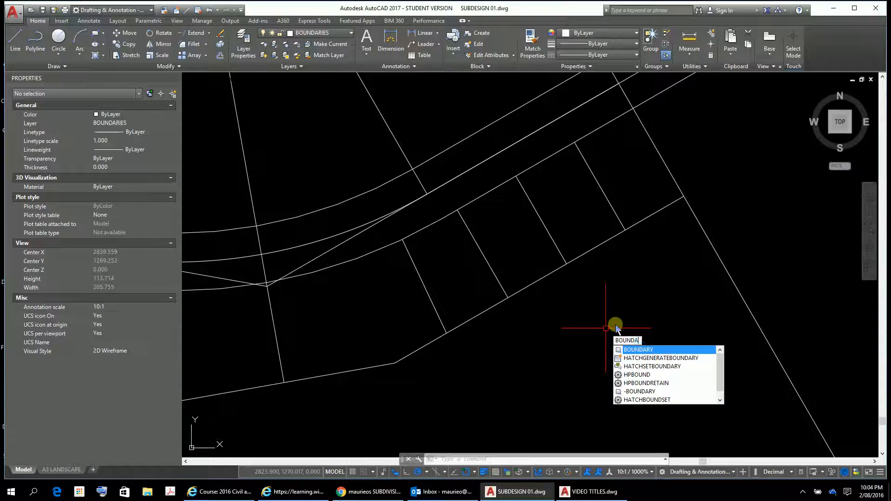
pyautogui.write('E')
pyautogui.press('BackSpace')
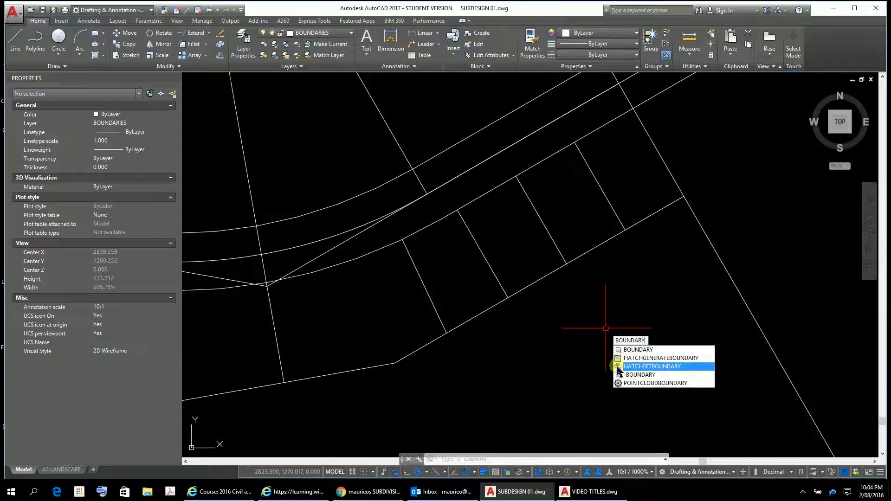
pyautogui.press('Return')
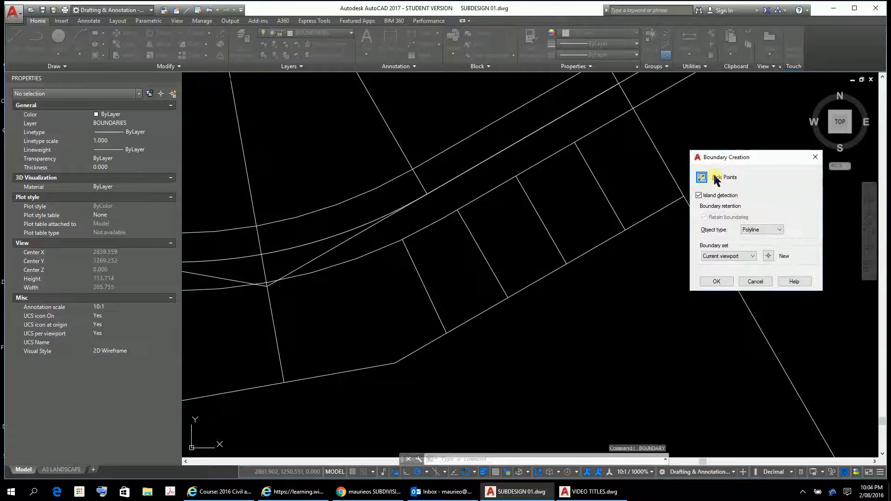
pyautogui.click(715, 176)
pyautogui.click(700, 177)
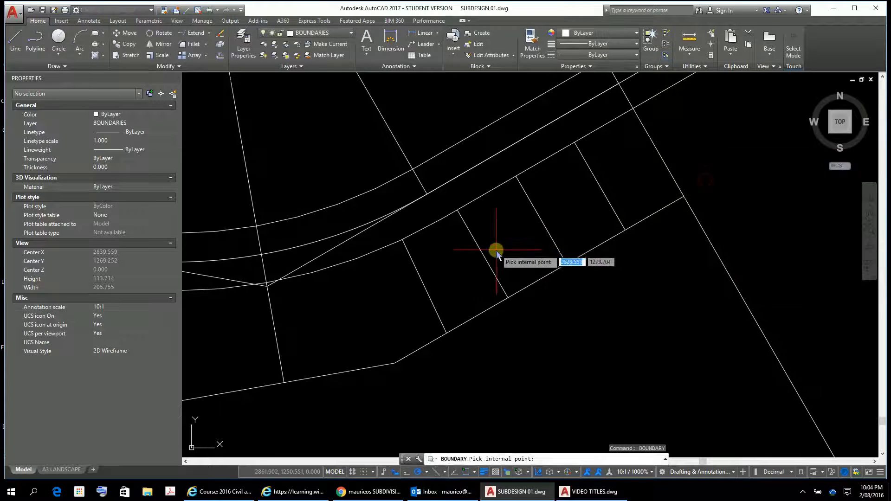
pyautogui.click(452, 274)
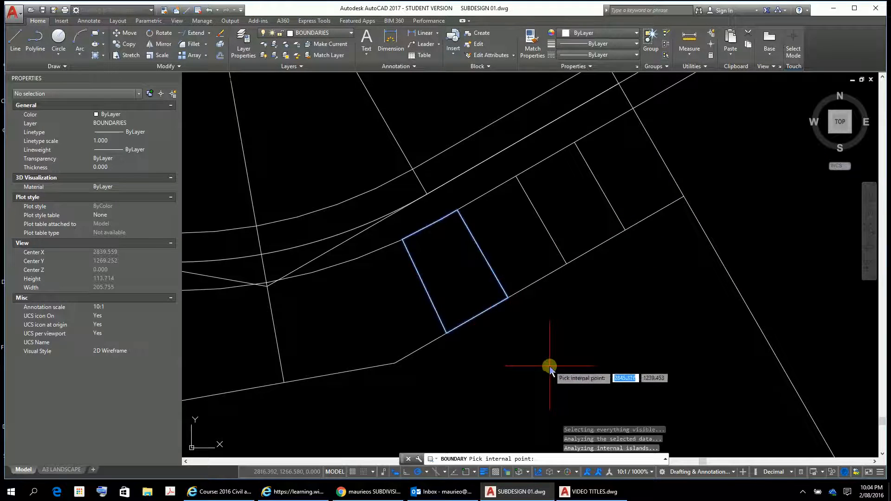
pyautogui.press('Return')
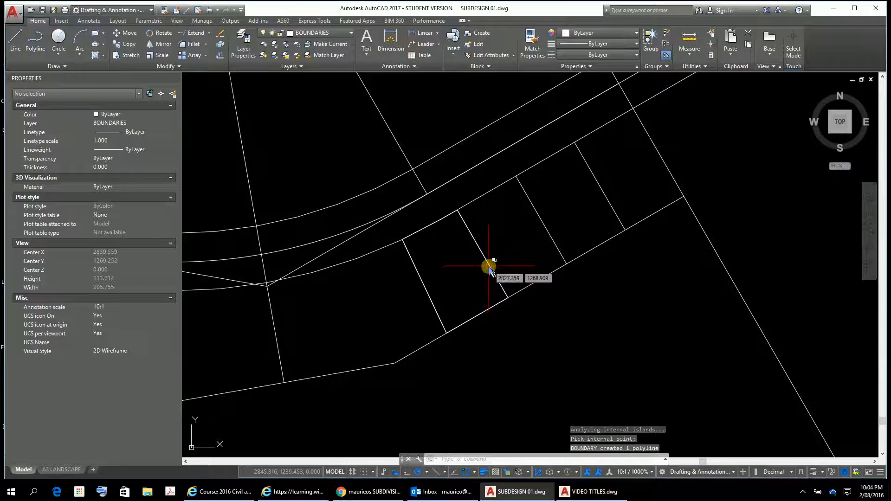
# Select the lot's closed polyline from the overlapping objects to check its area in the properties
pyautogui.click(484, 270)
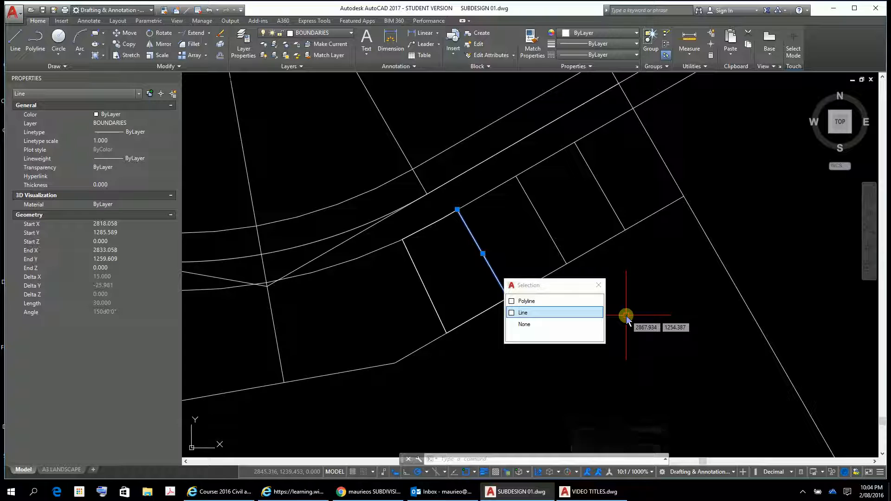
pyautogui.click(536, 300)
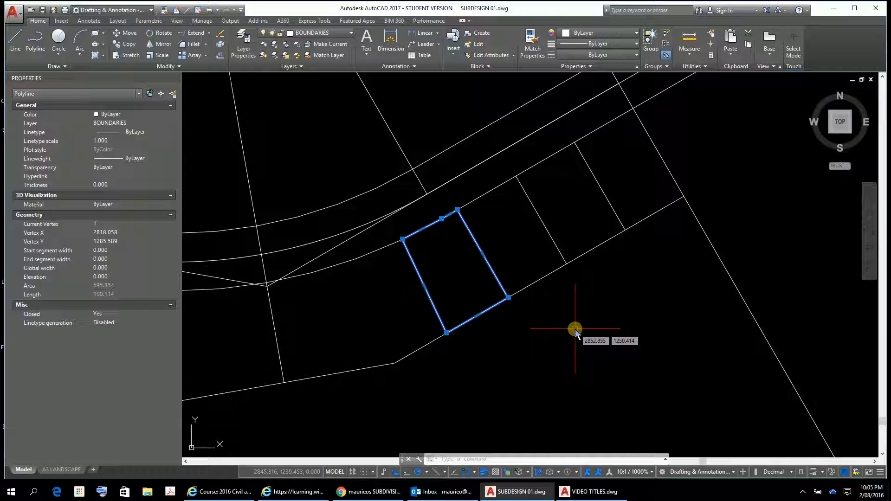
pyautogui.press('Escape')
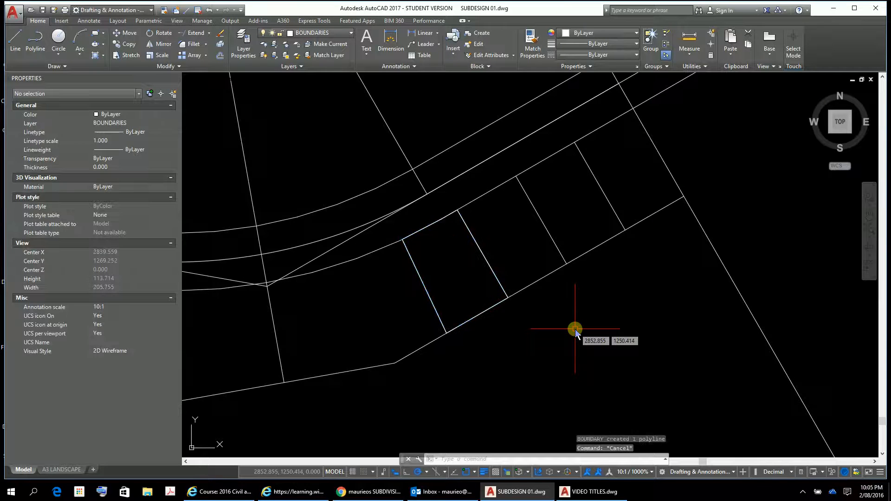
pyautogui.click(479, 245)
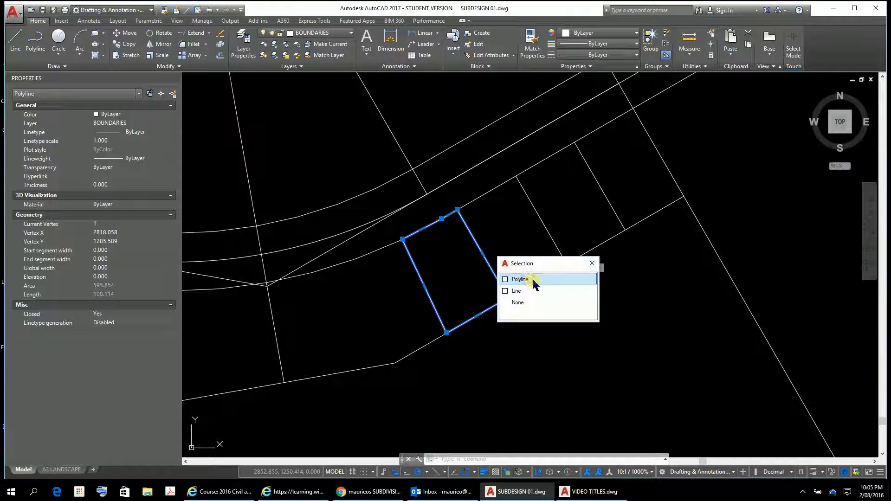
pyautogui.click(534, 284)
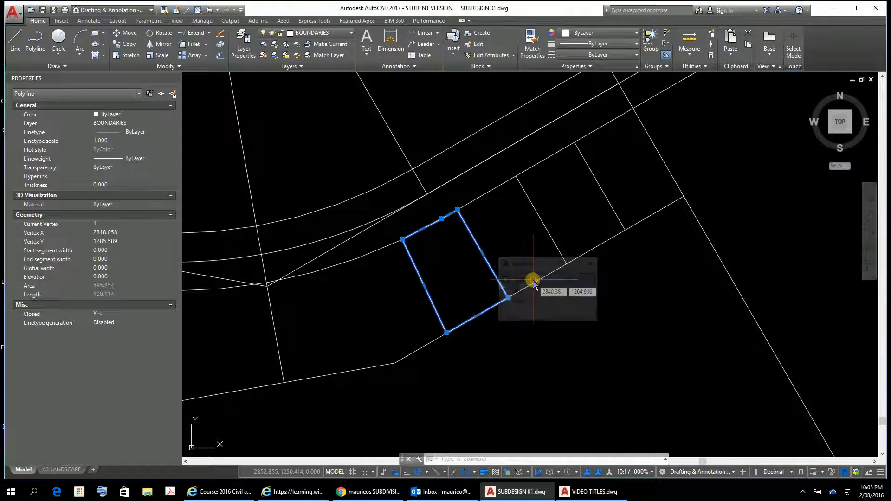
# Delete the checked lot's closed polyline and create a boundary polyline inside the adjacent lot to the east
pyautogui.press('Delete')
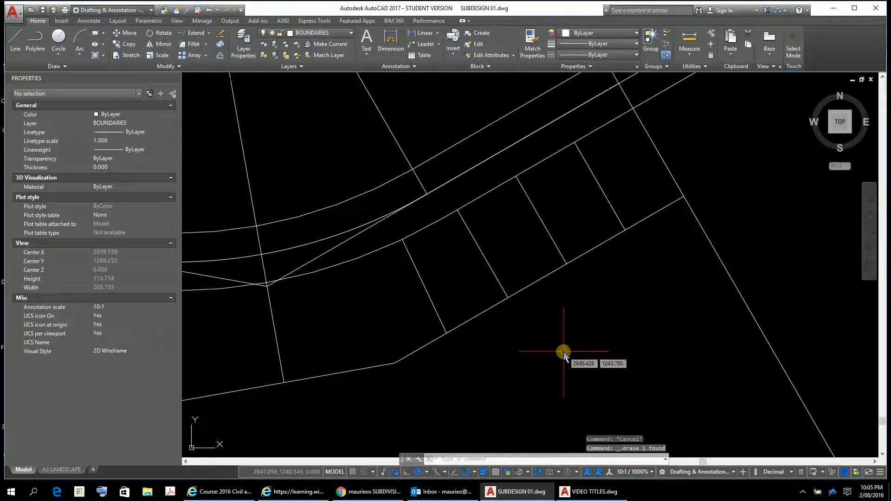
pyautogui.rightClick(557, 402)
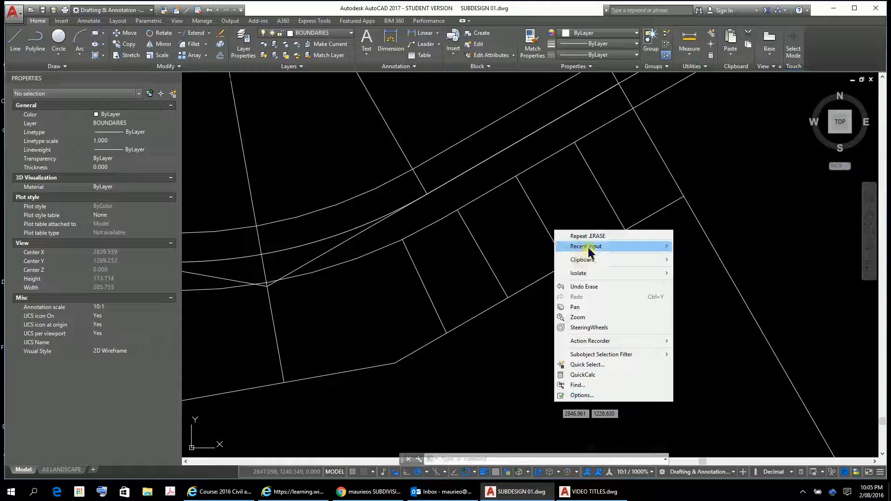
pyautogui.moveTo(588, 249)
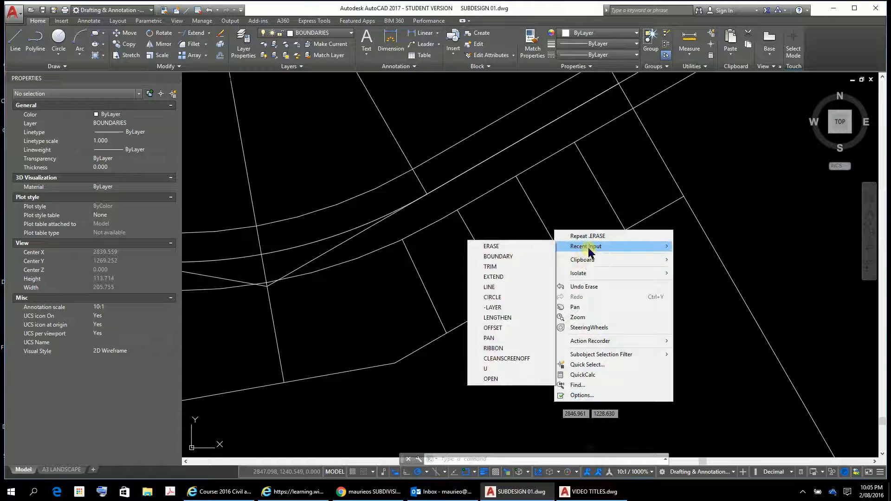
pyautogui.click(504, 257)
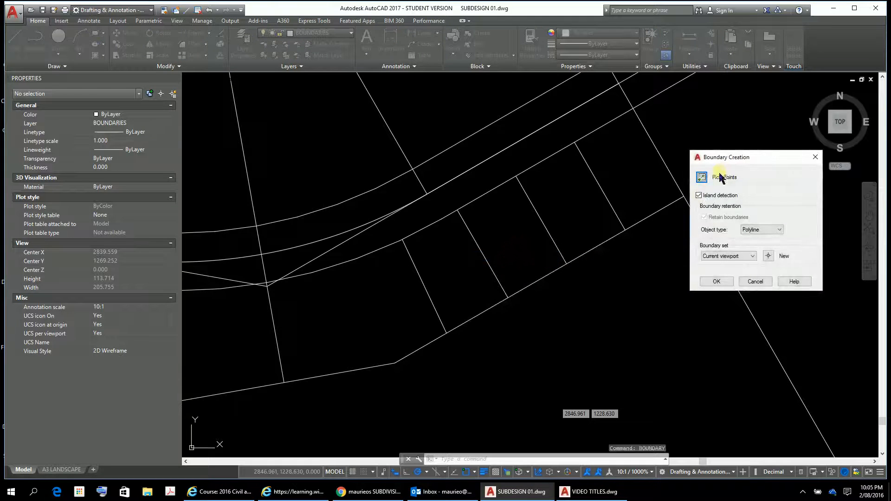
pyautogui.click(700, 177)
pyautogui.click(527, 237)
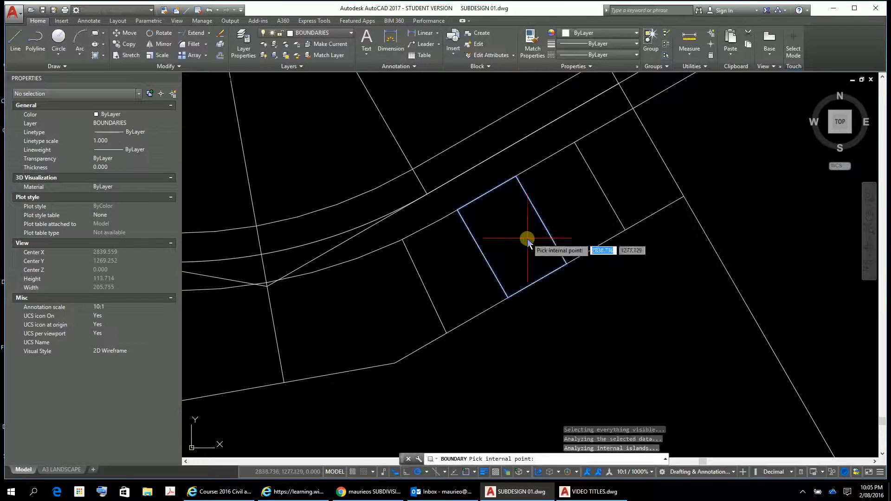
pyautogui.press('Return')
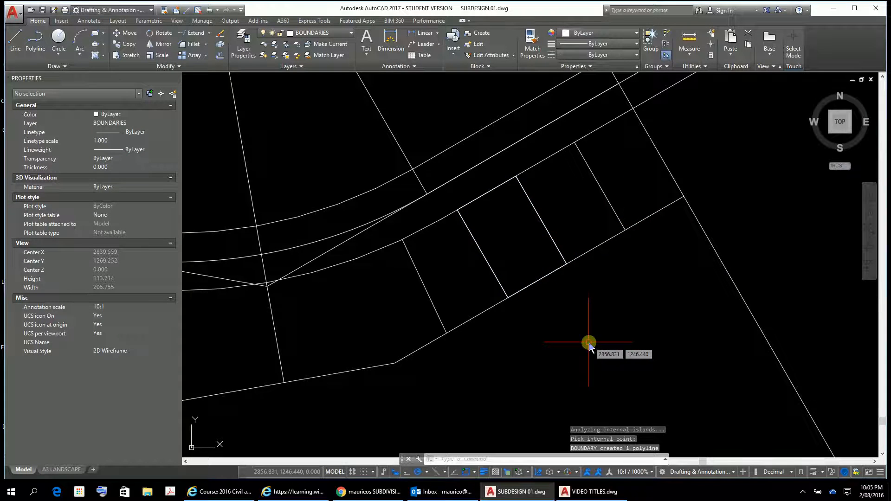
# Select the eastern lot's closed polyline from the overlapping objects to check its area, and clear the selection
pyautogui.click(562, 249)
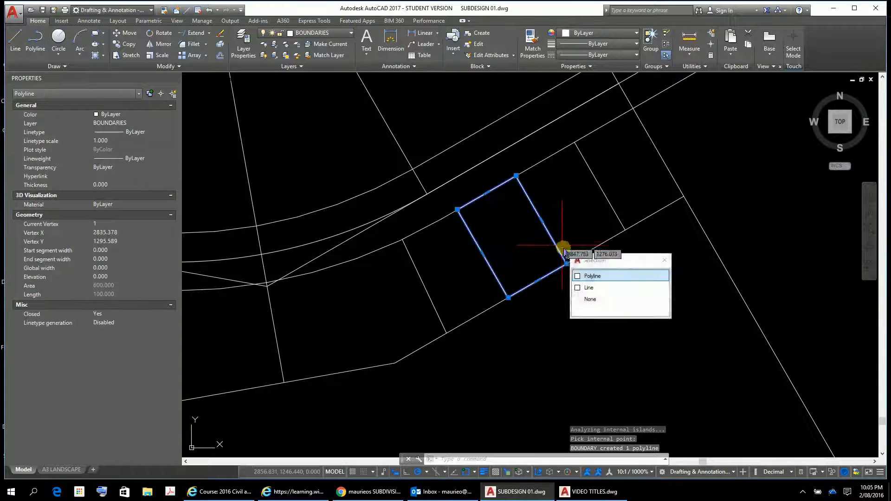
pyautogui.click(588, 276)
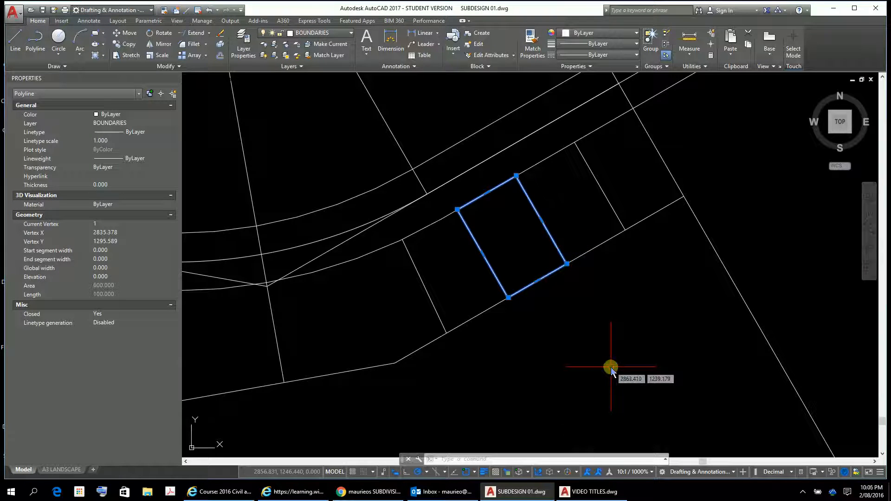
pyautogui.press('Escape')
pyautogui.press('Escape')
pyautogui.press('Escape')
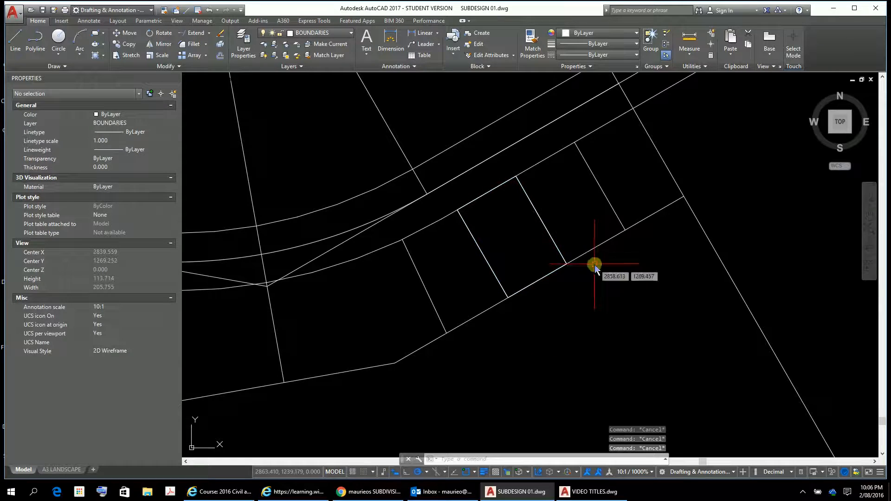
# Delete the eastern lot's closed polyline, picking it from the overlapping objects and keeping the original lot lines
pyautogui.click(556, 245)
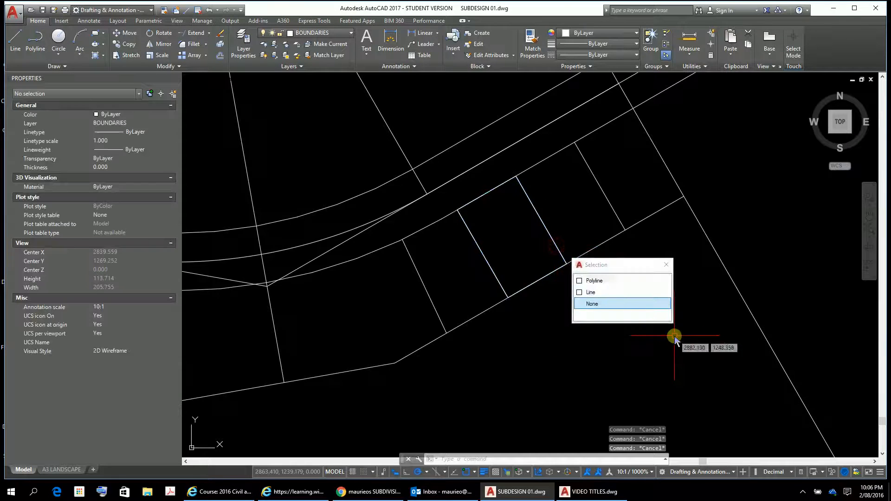
pyautogui.click(596, 282)
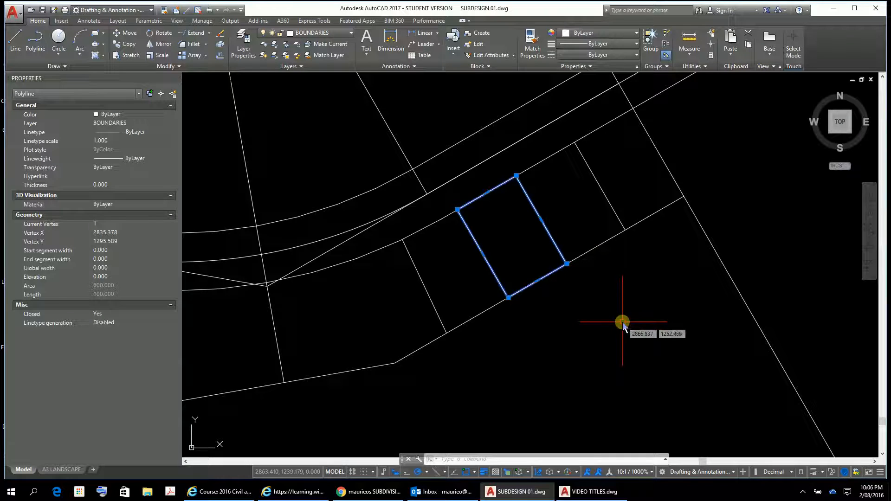
pyautogui.press('Delete')
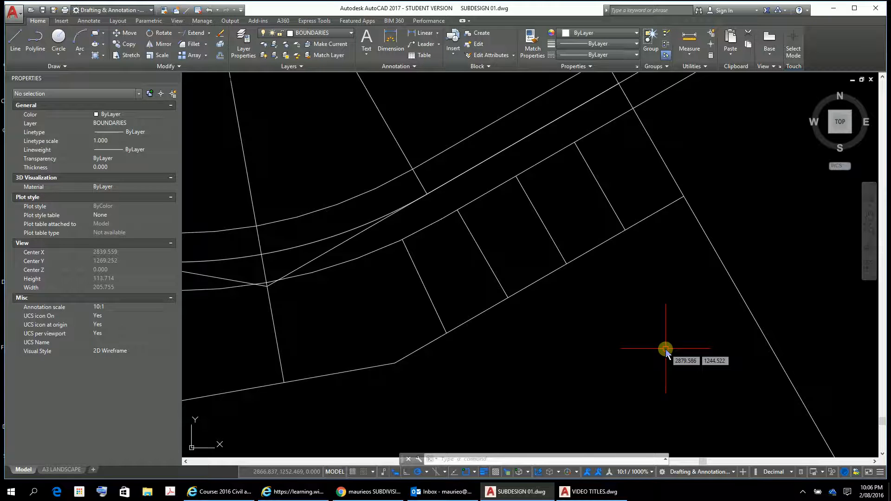
pyautogui.scroll(-5, 541, 318)
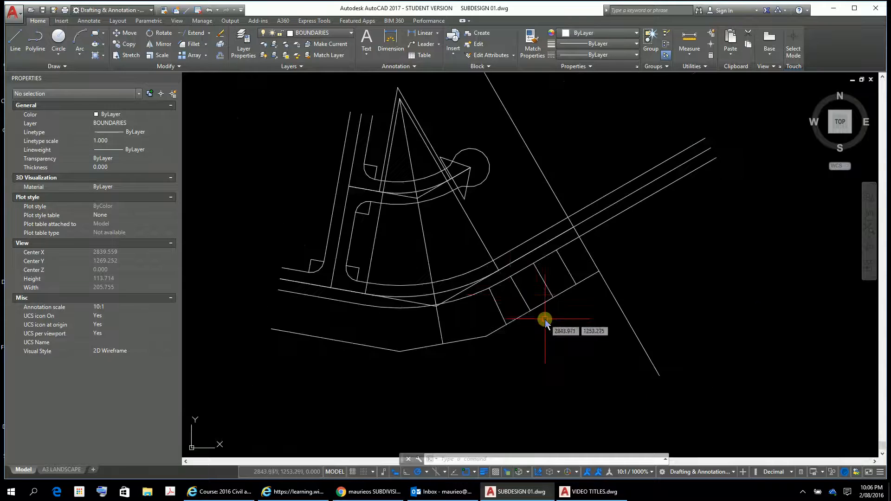
pyautogui.moveTo(437, 288); pyautogui.dragTo(563, 334, button='middle')
pyautogui.scroll(3, 621, 367)
pyautogui.scroll(3, 622, 367)
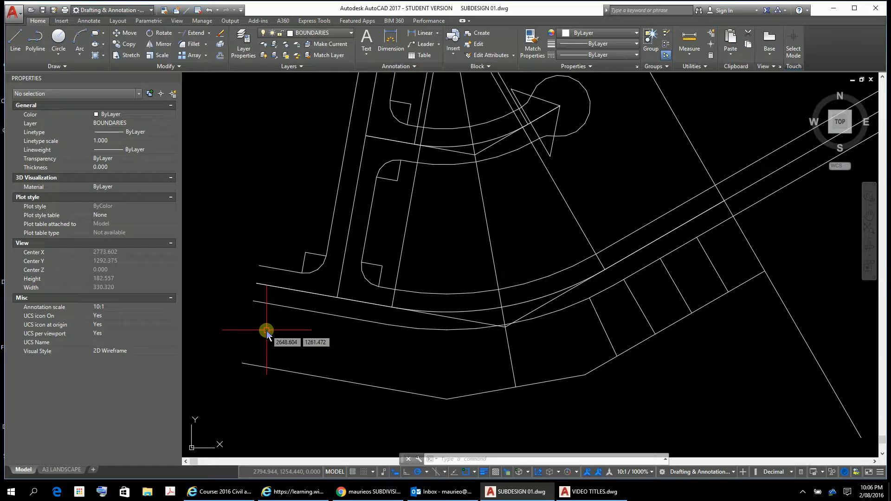
pyautogui.rightClick(242, 383)
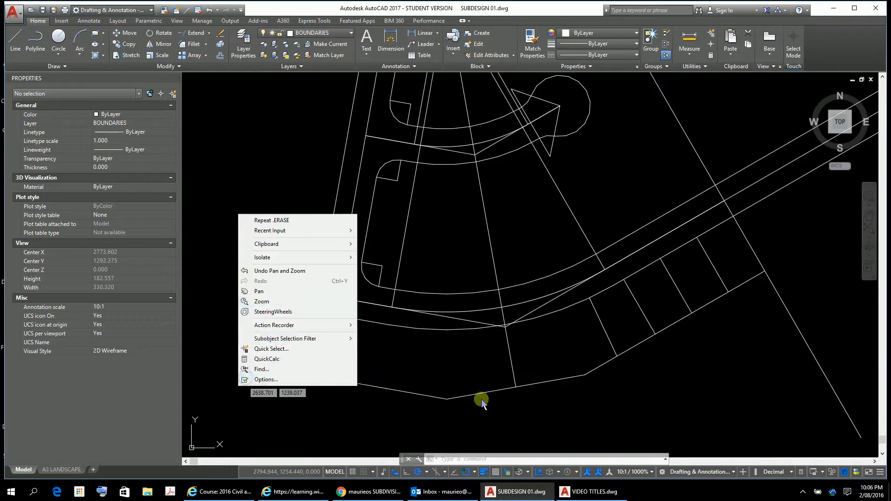